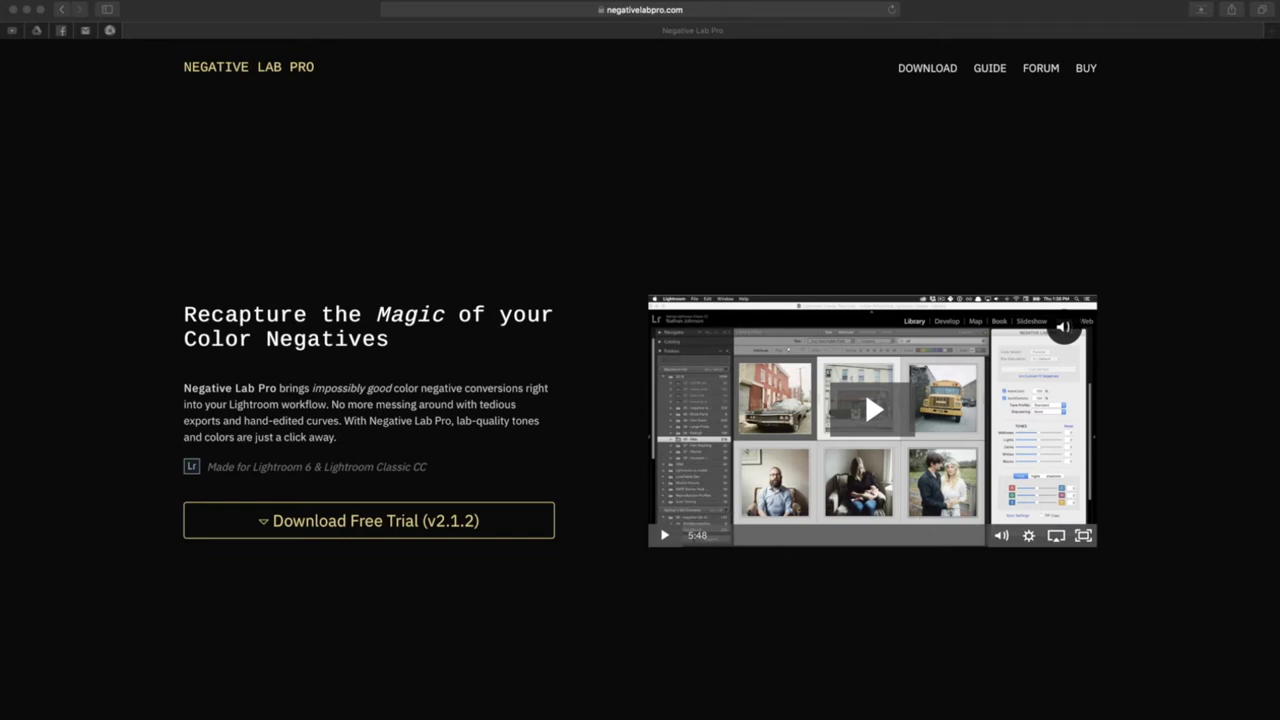
Download the Negative Lab Pro v2.1.2 free trial and reposition the window showing its extracted folder.
click(369, 520)
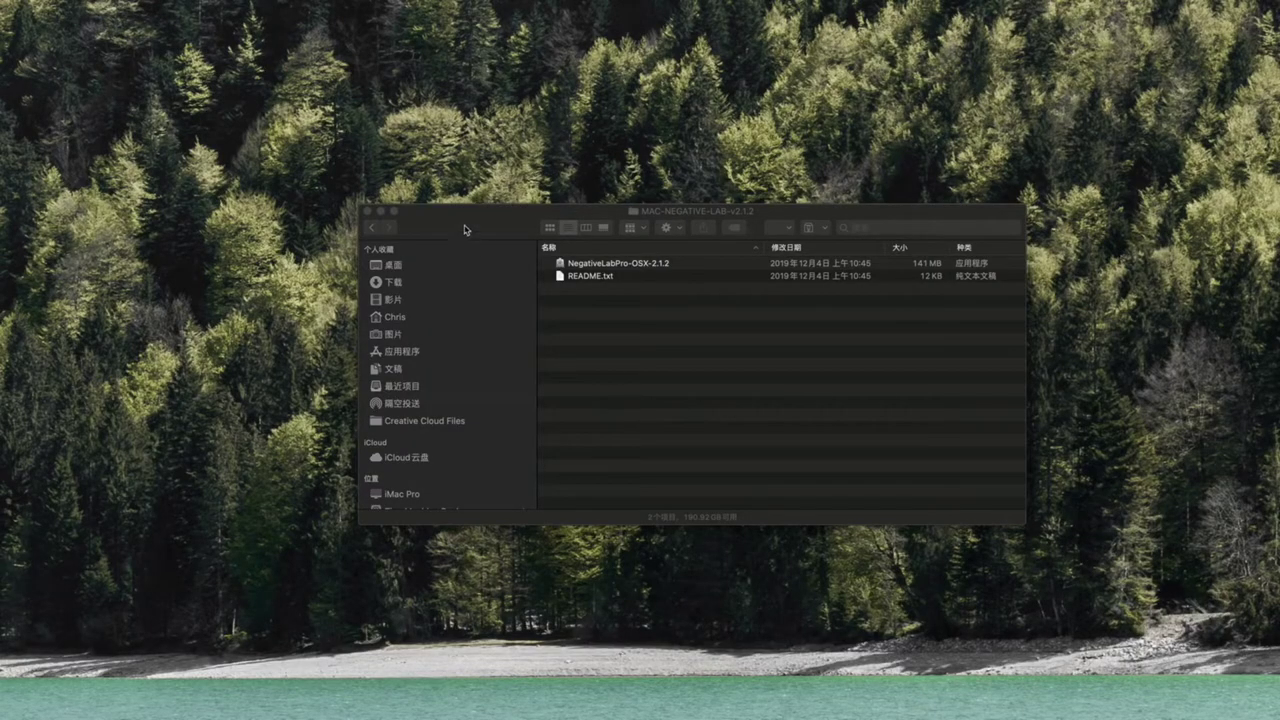
click(446, 226)
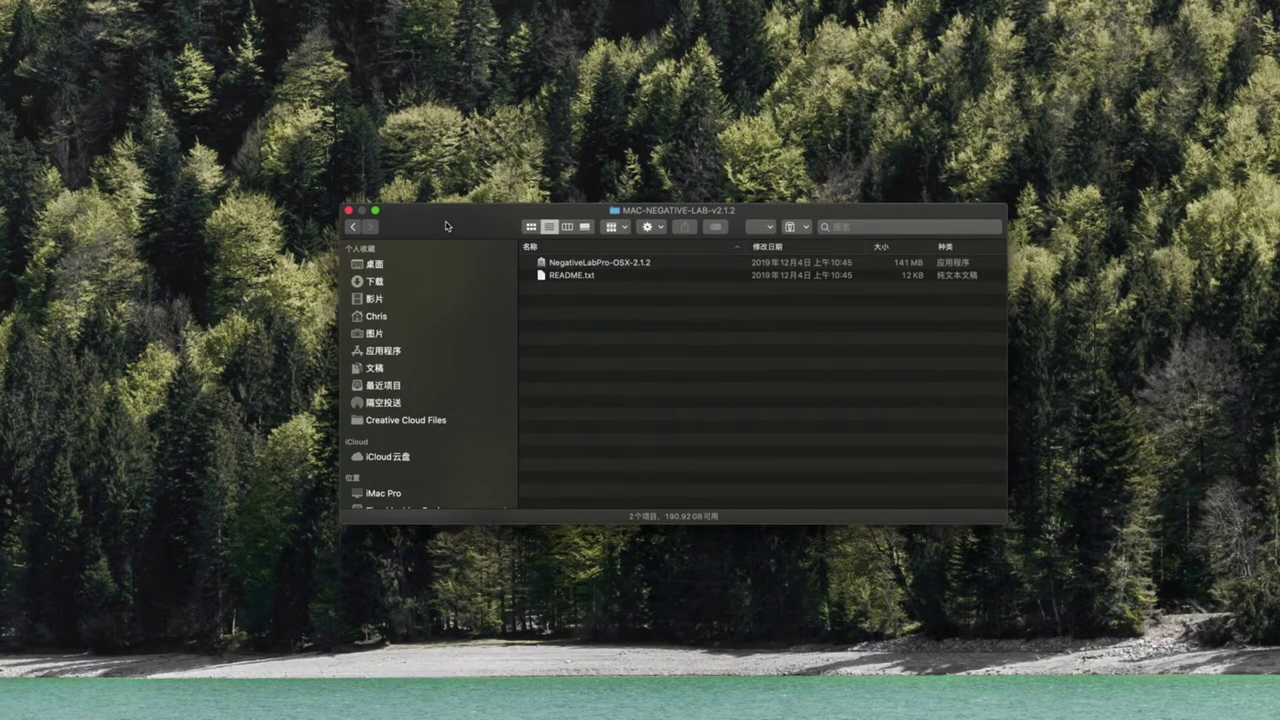
drag(446, 226, 446, 219)
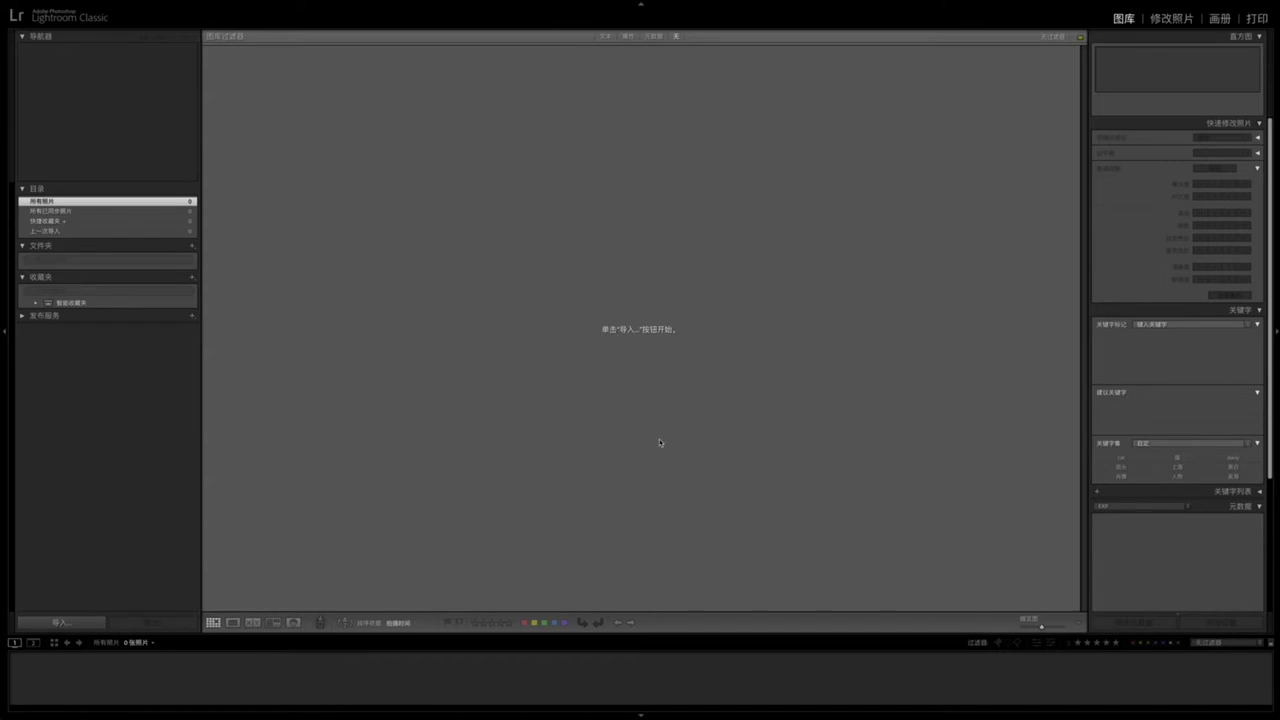
In Lightroom Classic, check the available plug-in extras for the Negative Lab Pro commands.
click(78, 5)
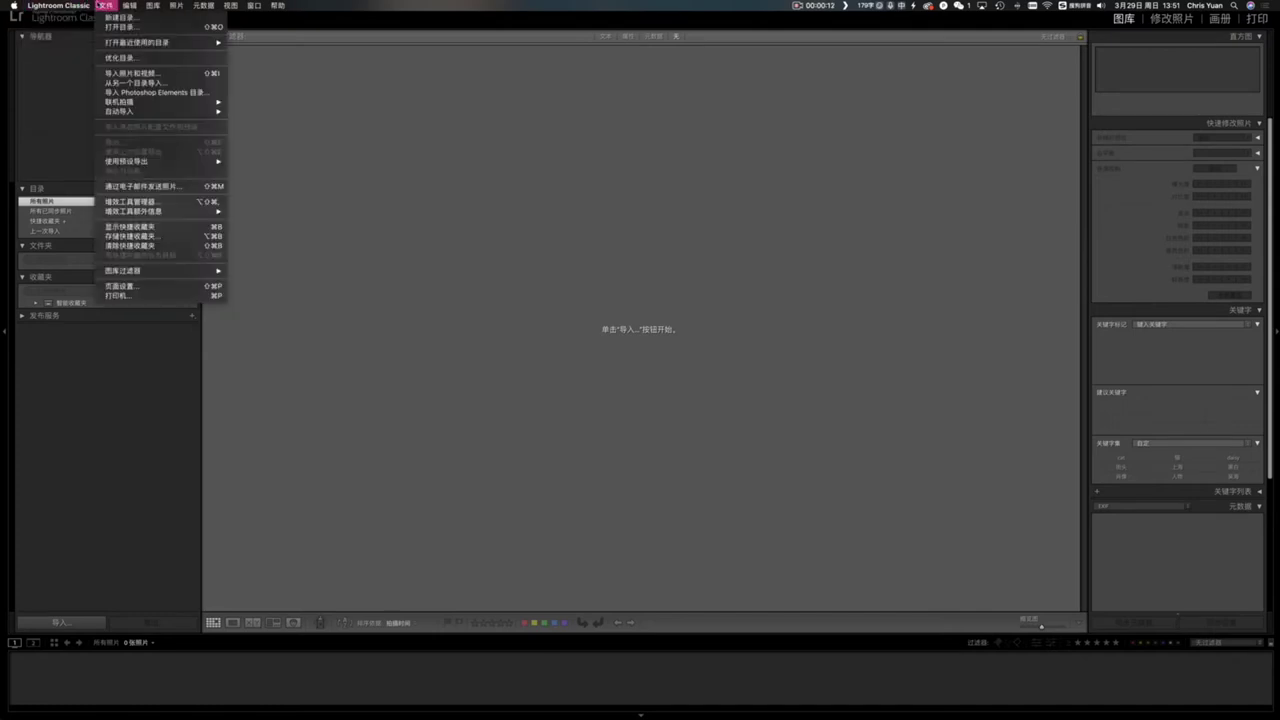
mouse_move(160, 270)
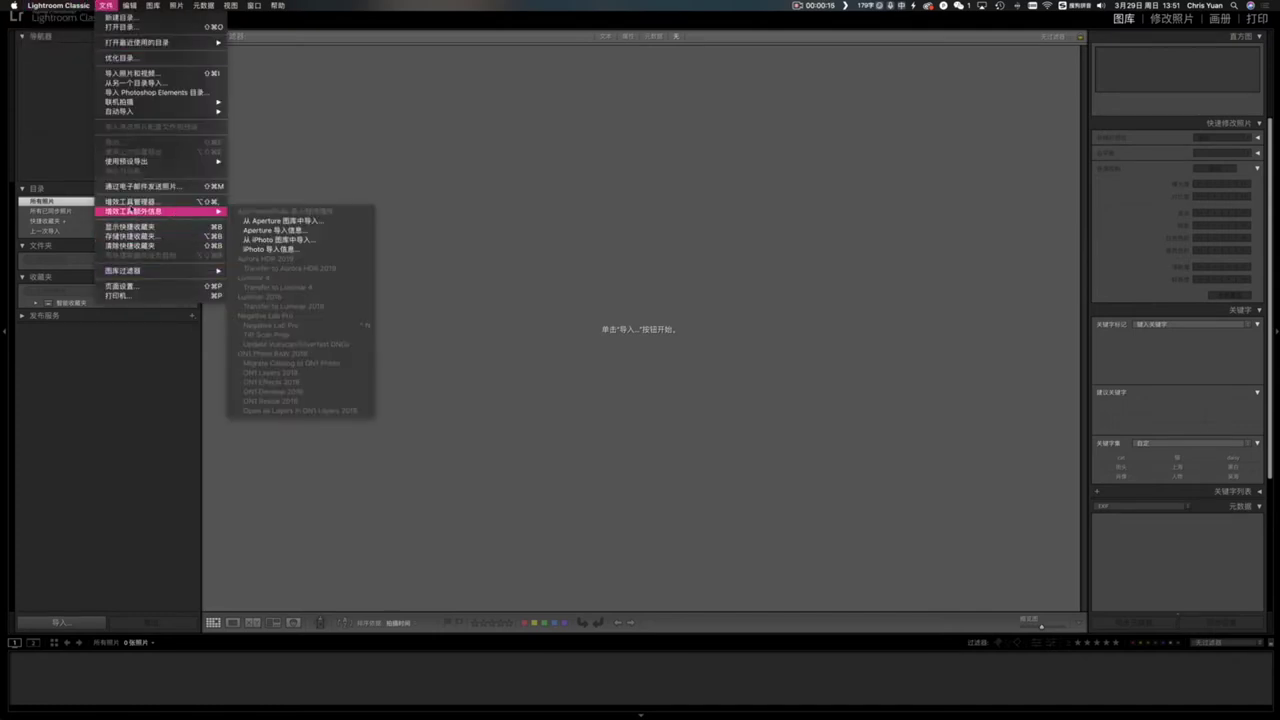
mouse_move(113, 212)
click(131, 384)
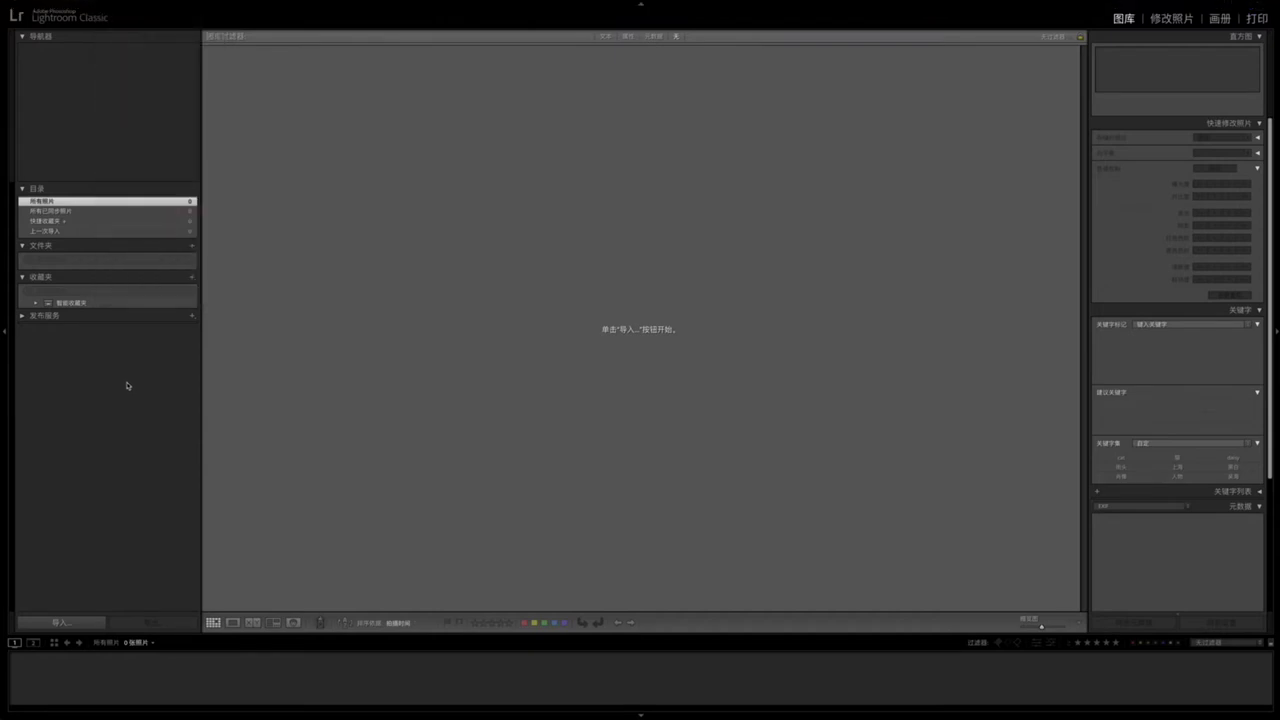
Import all photos from the NegativeLabProFiles folder on the MY VLOG drive, adding them to the catalog in place.
click(70, 628)
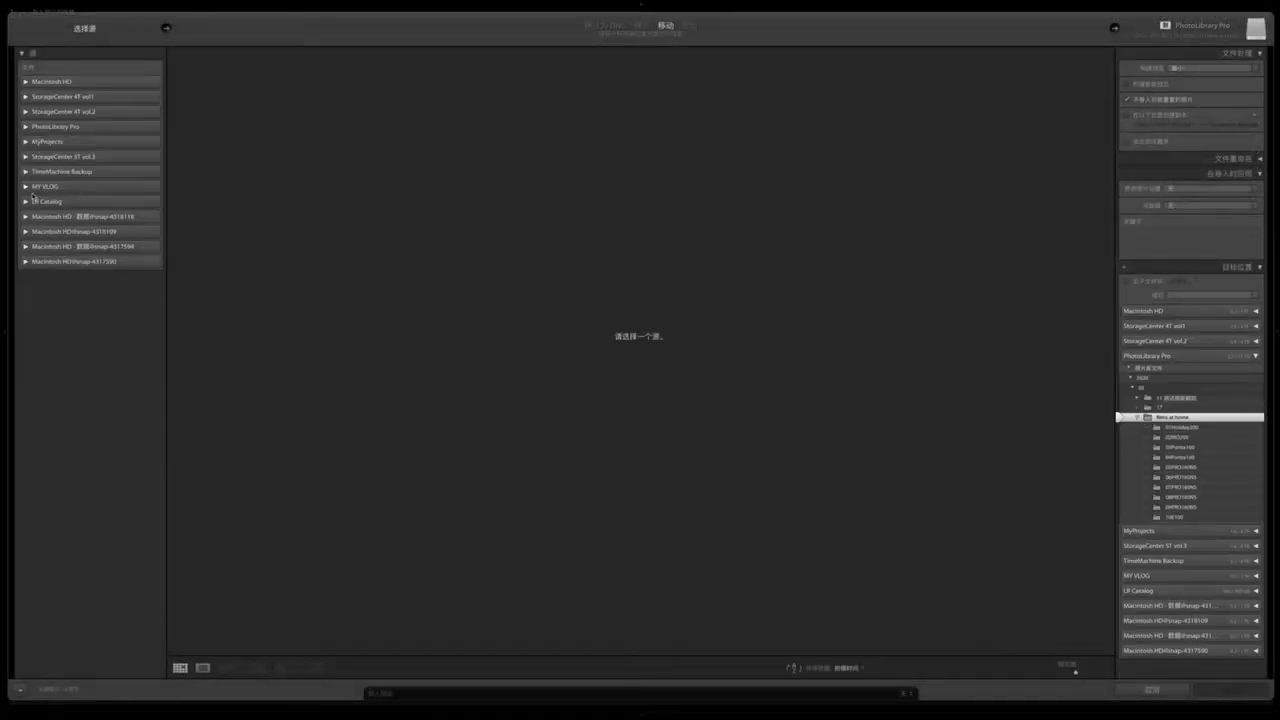
click(26, 187)
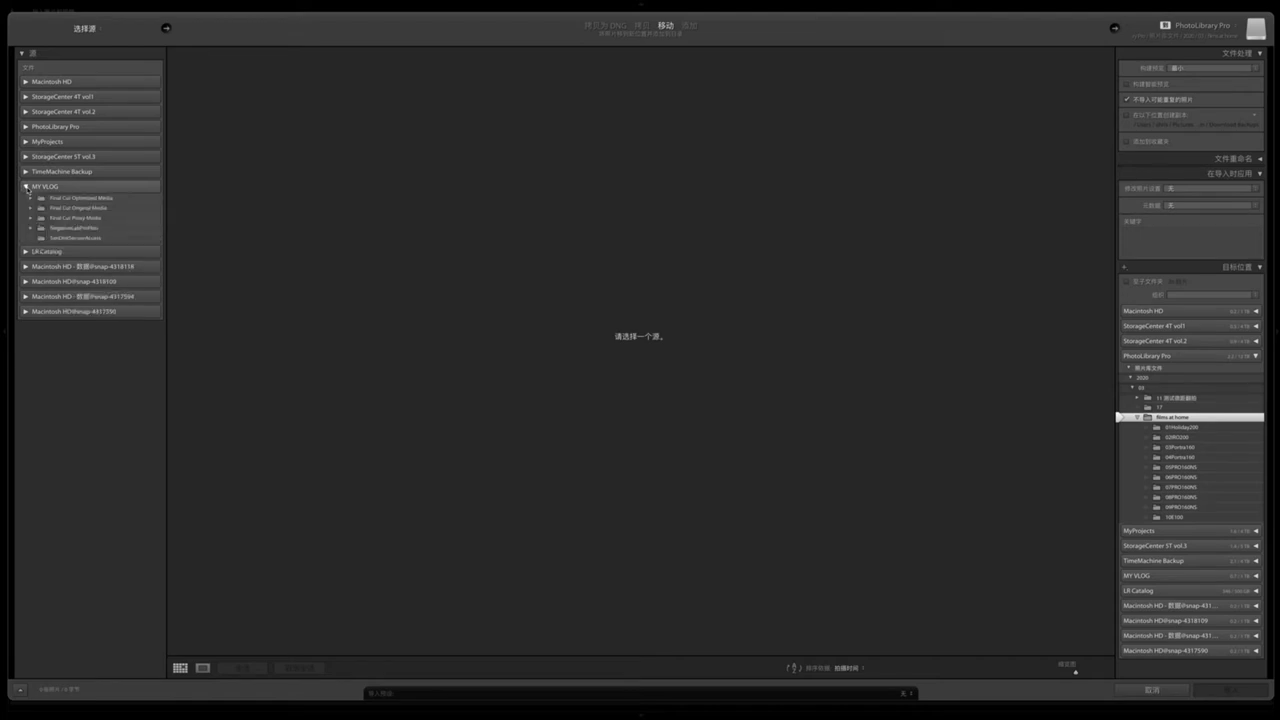
click(62, 229)
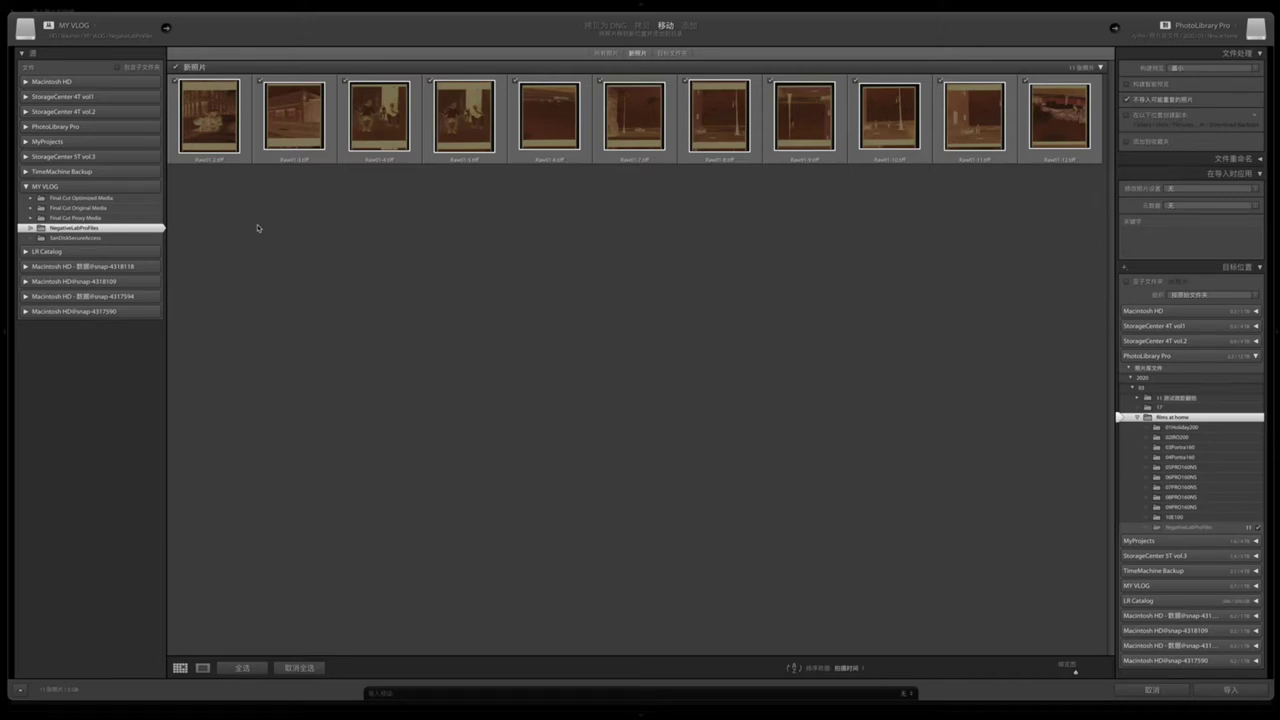
click(689, 27)
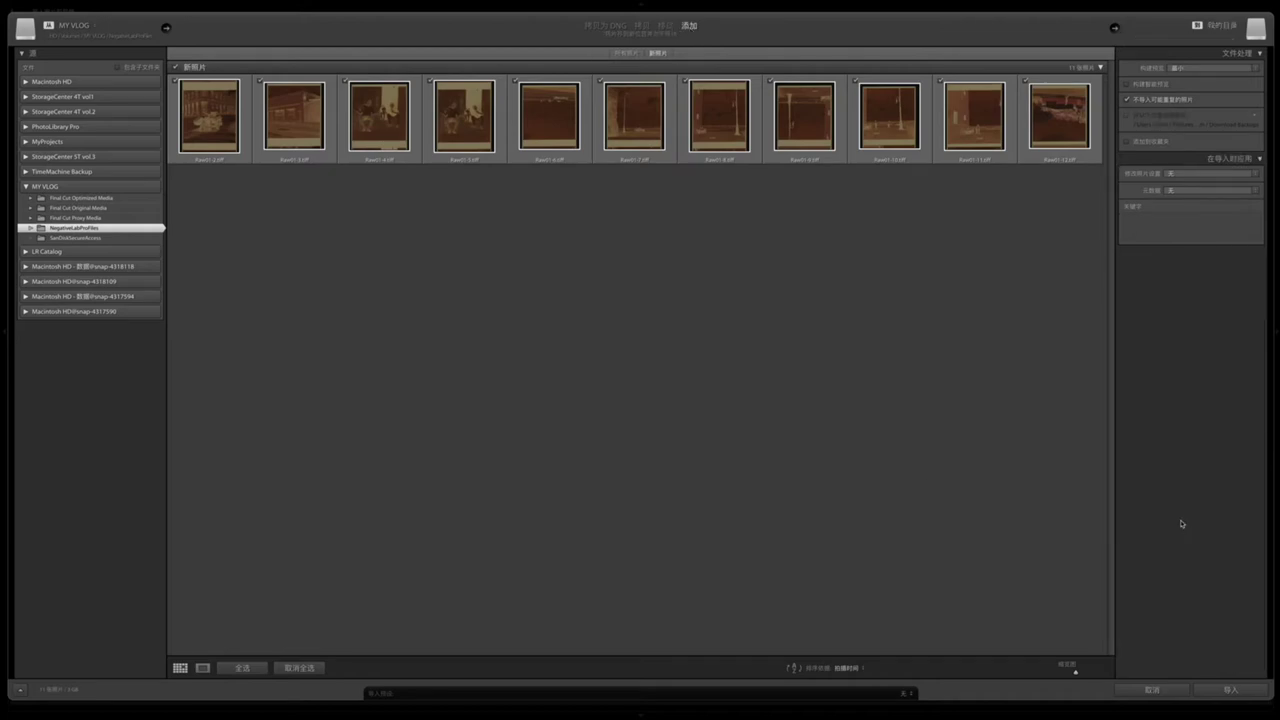
click(1231, 690)
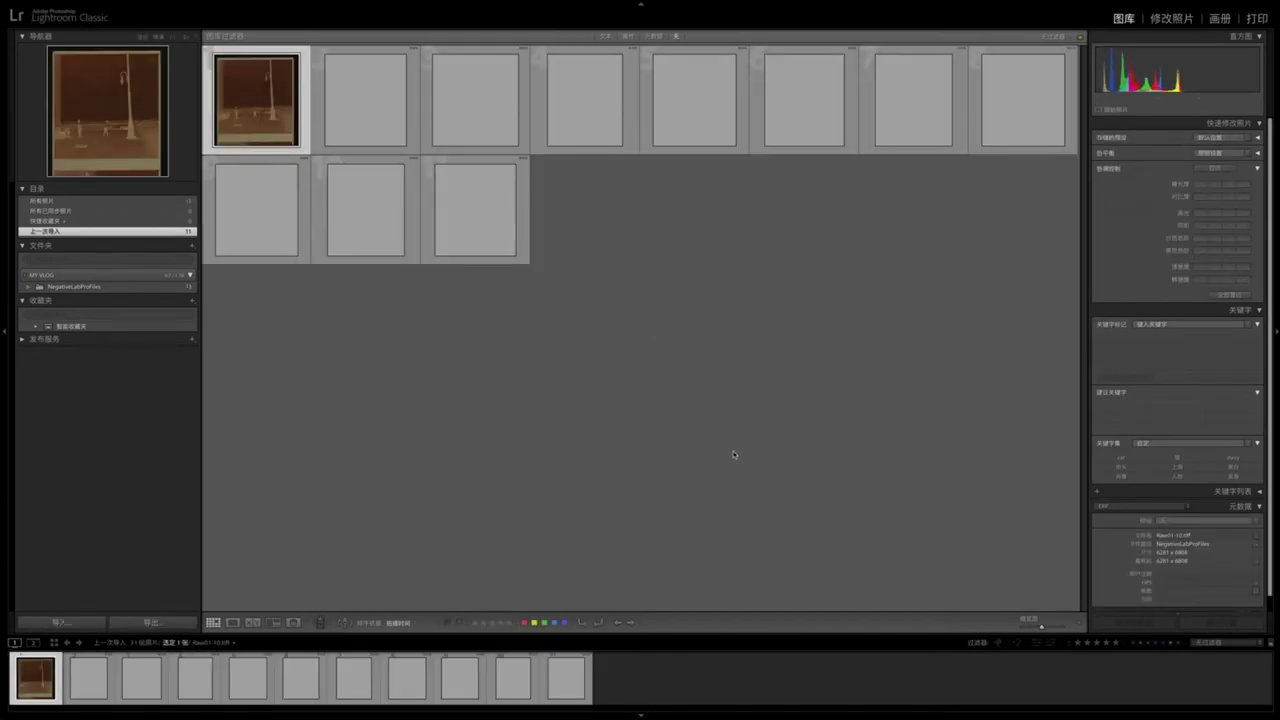
click(695, 228)
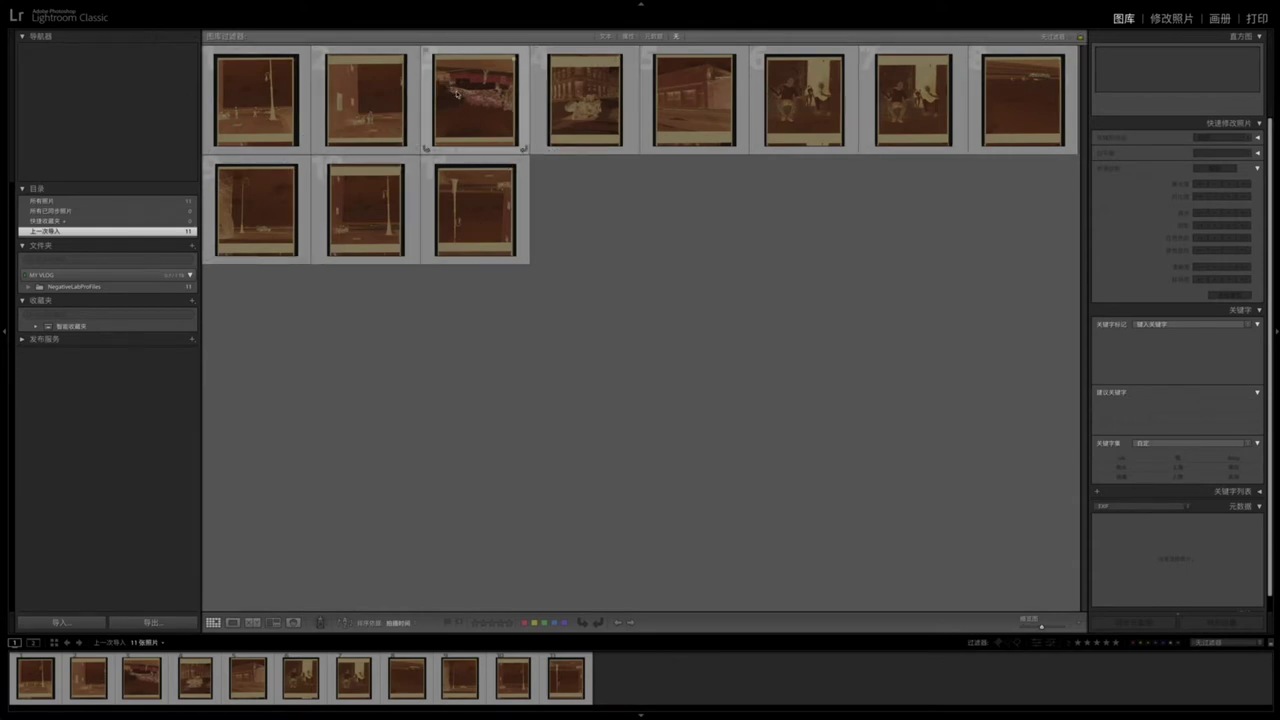
Open the motorcycle negative Raw01-2.tiff for developing and neutralize its white balance by sampling the unexposed film border.
double_click(579, 113)
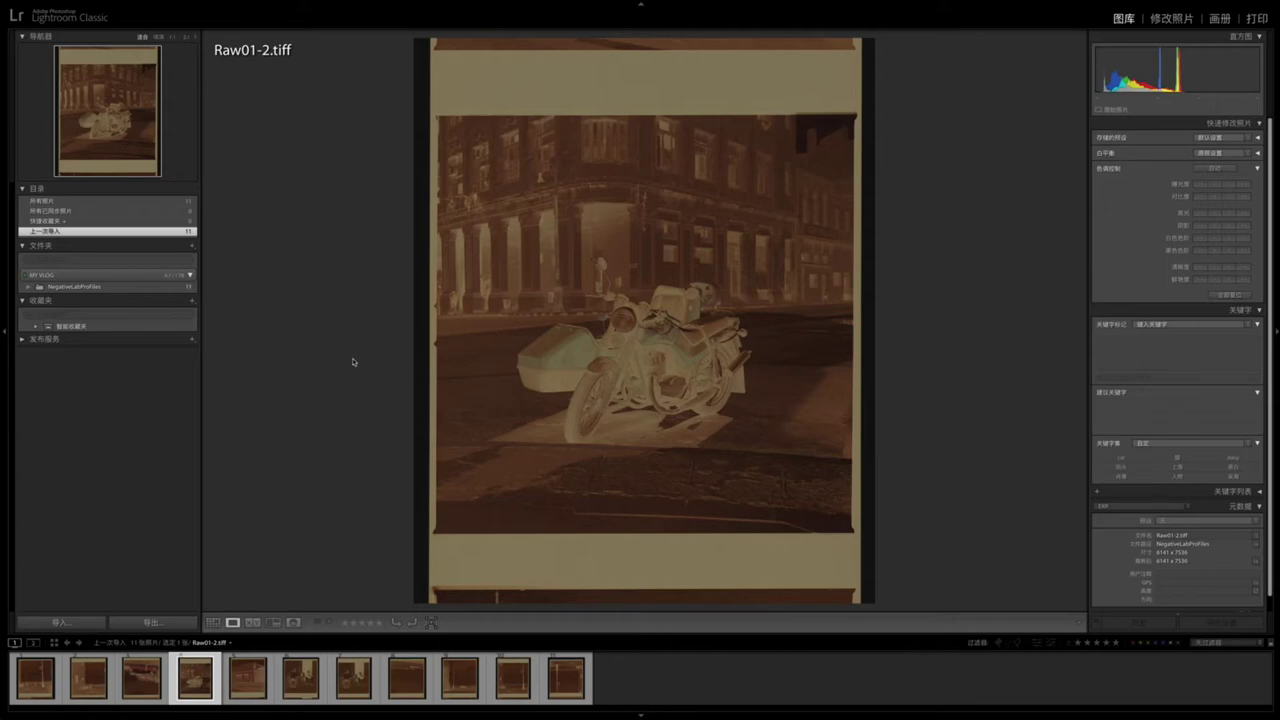
click(1165, 22)
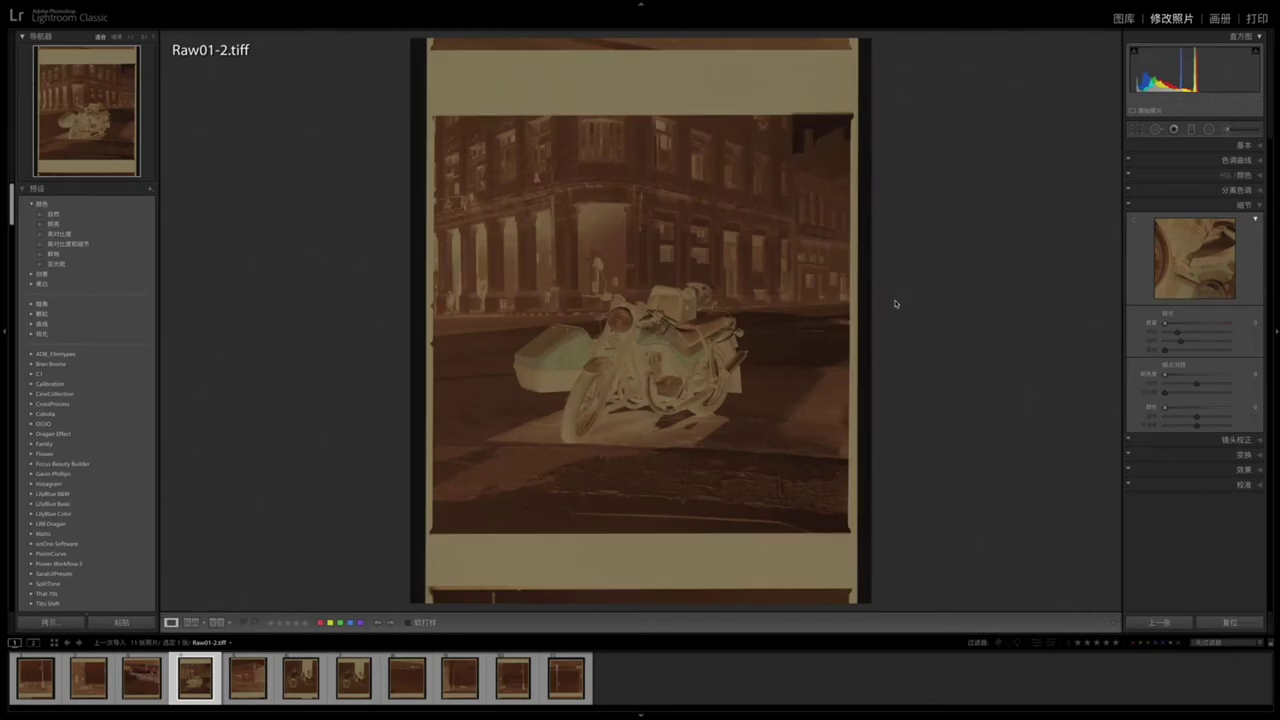
click(1243, 145)
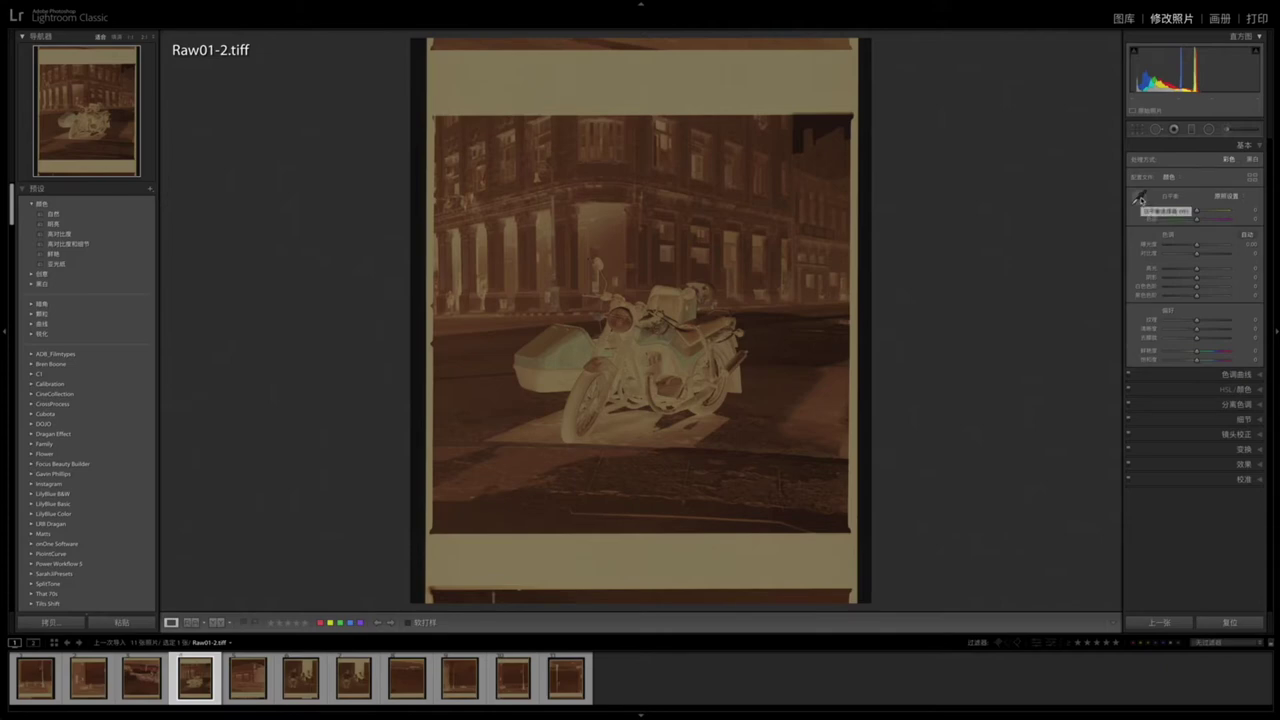
click(1140, 199)
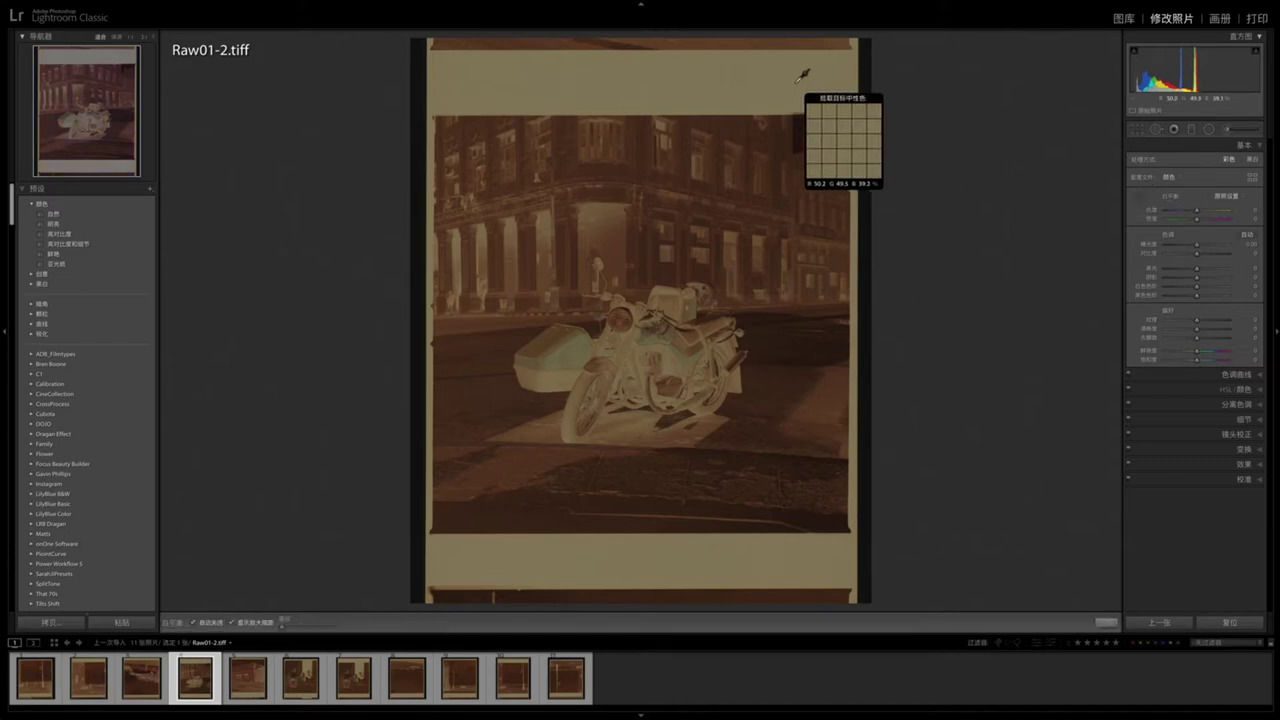
click(747, 89)
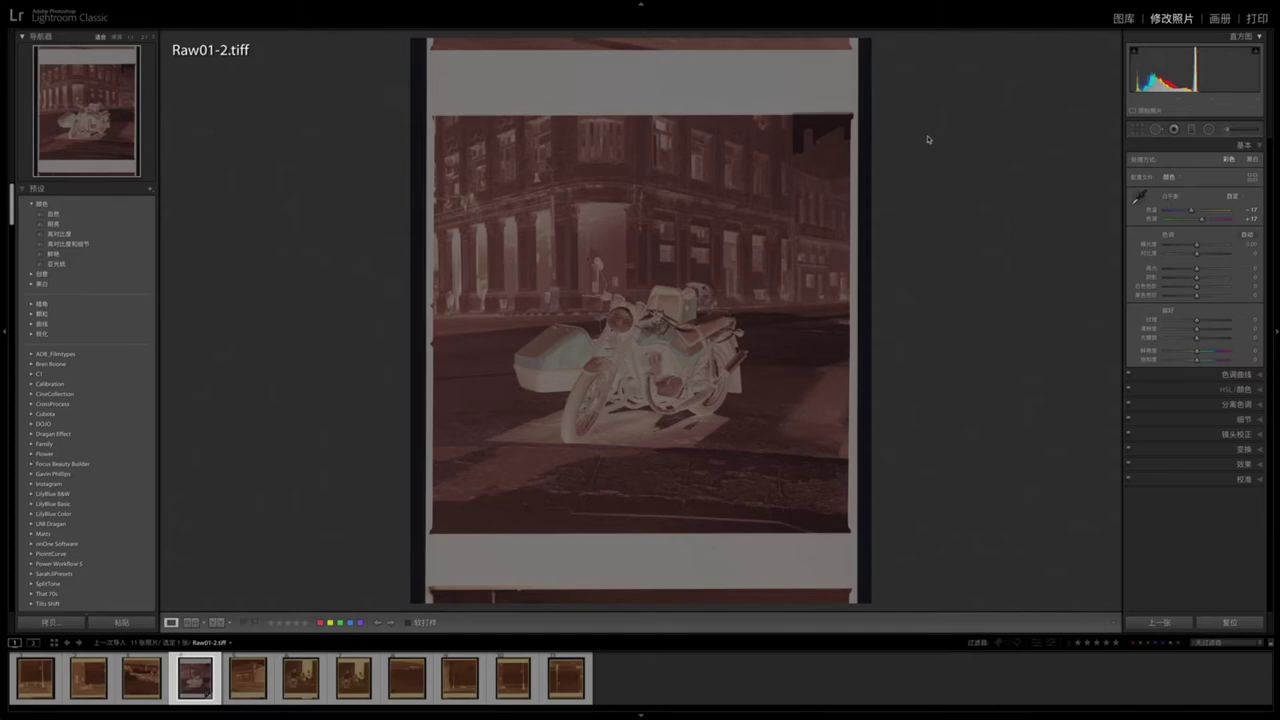
Crop the motorcycle negative on all four sides to remove the film borders and keep only the picture area.
click(1138, 131)
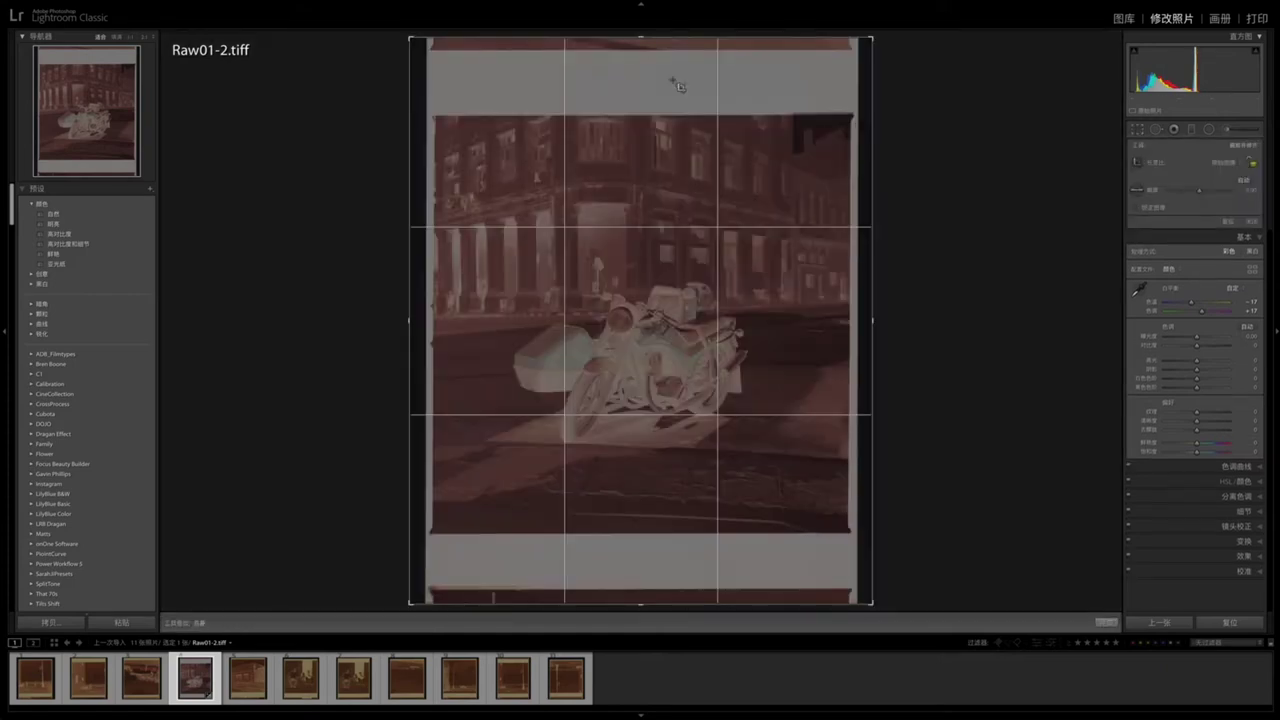
drag(640, 38, 642, 76)
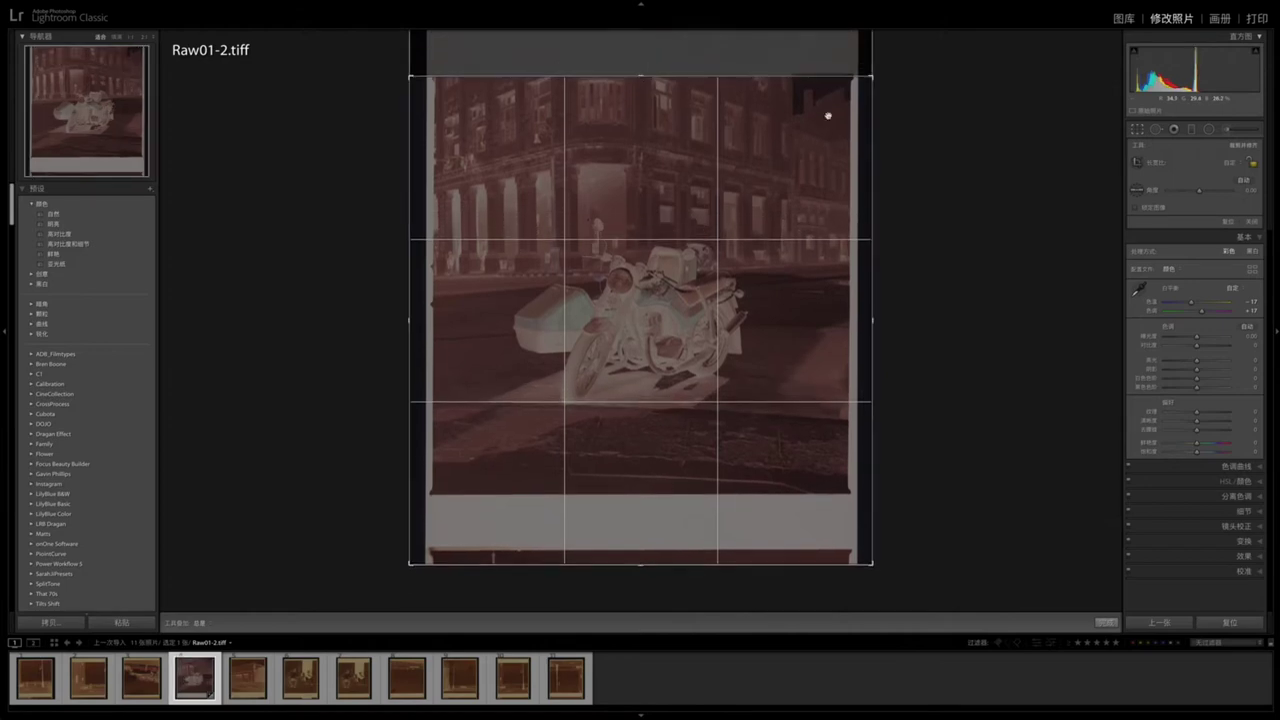
drag(871, 91, 849, 88)
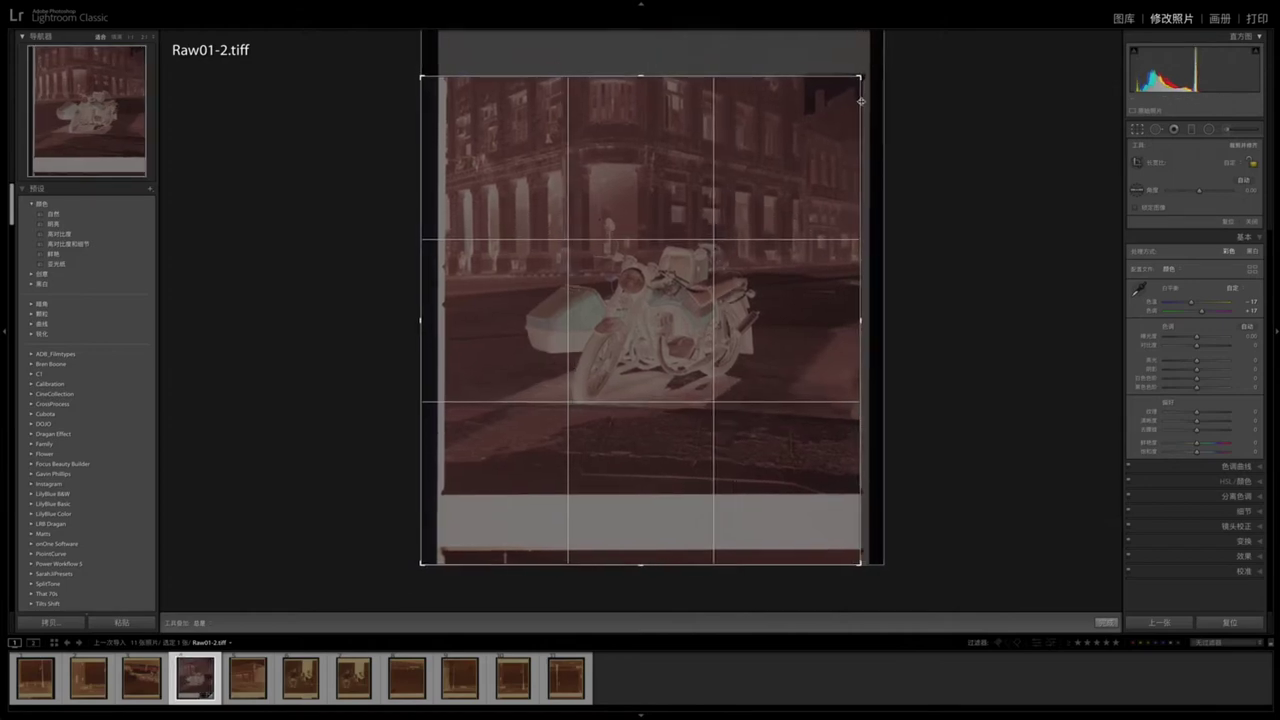
drag(422, 392, 444, 392)
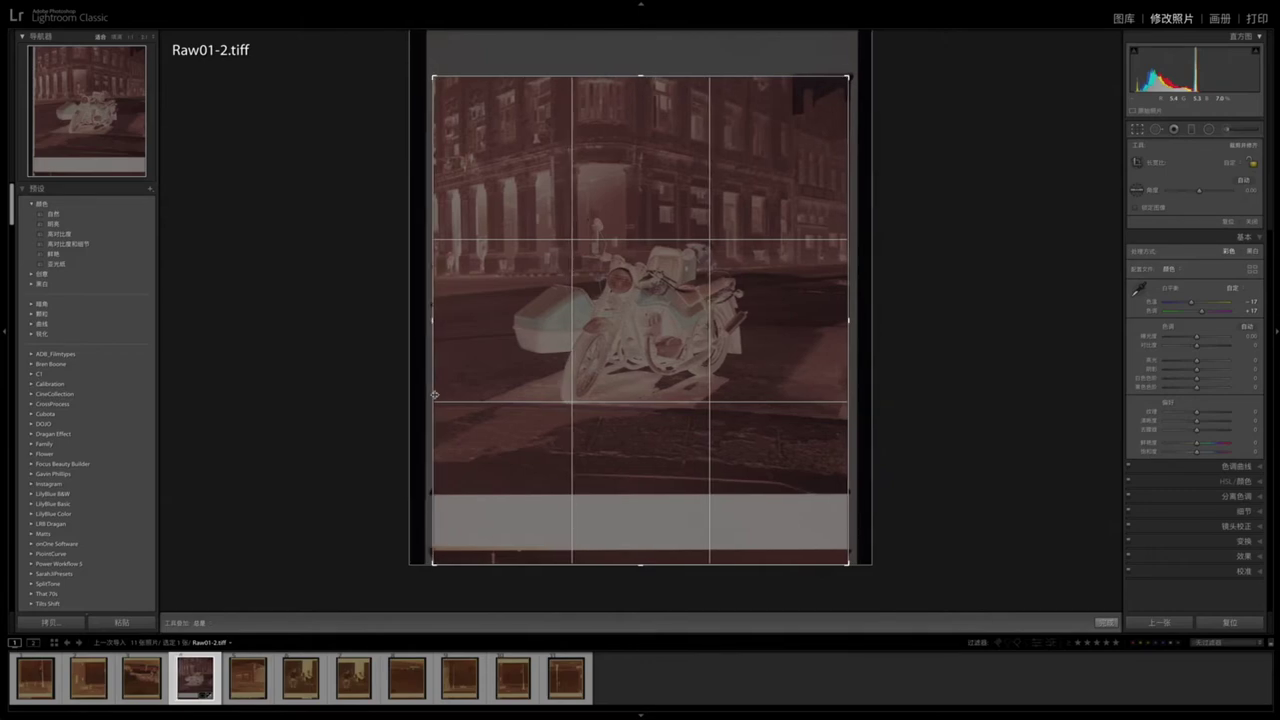
drag(626, 560, 632, 528)
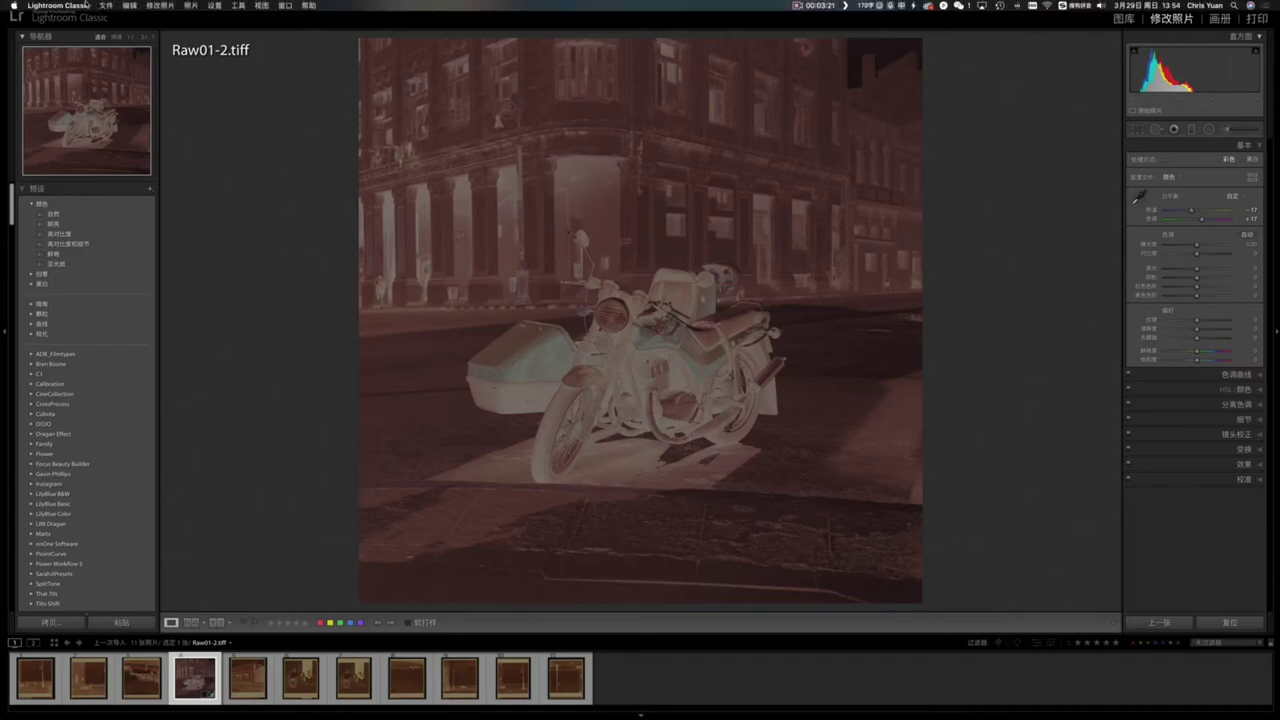
Start Tiff Scan Prep for the cropped negative and move its dialog aside.
click(105, 5)
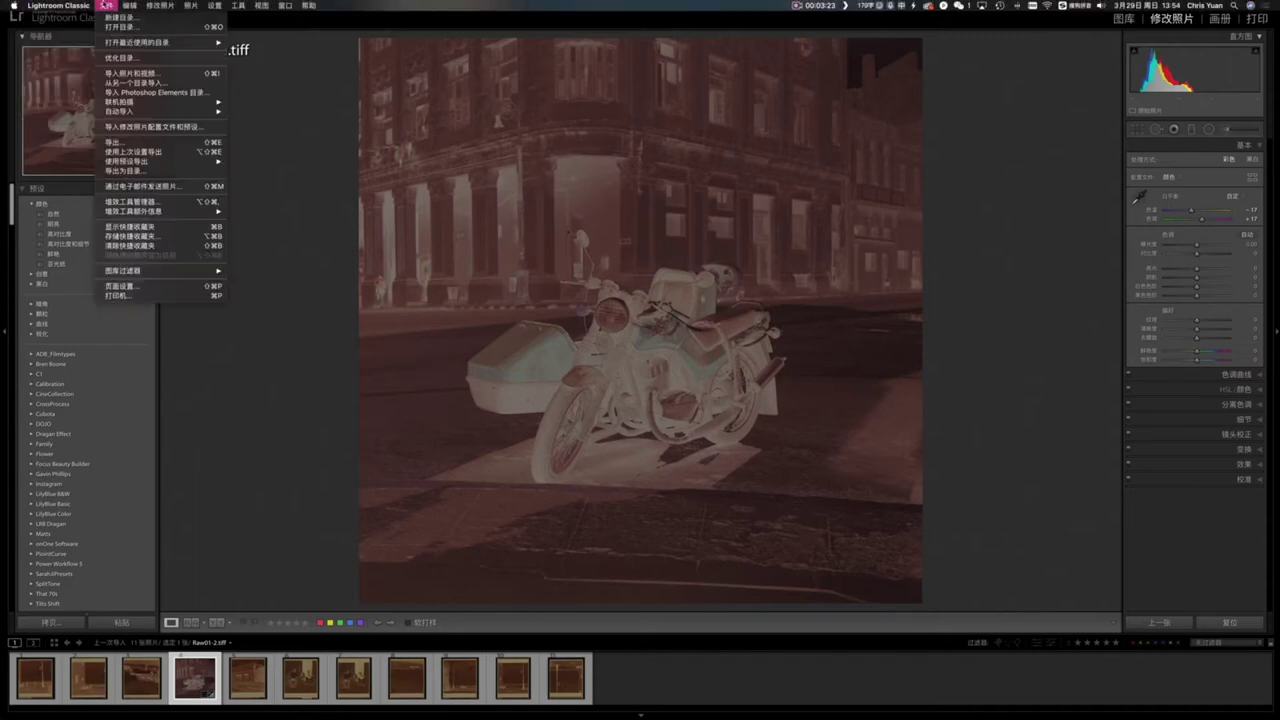
mouse_move(147, 215)
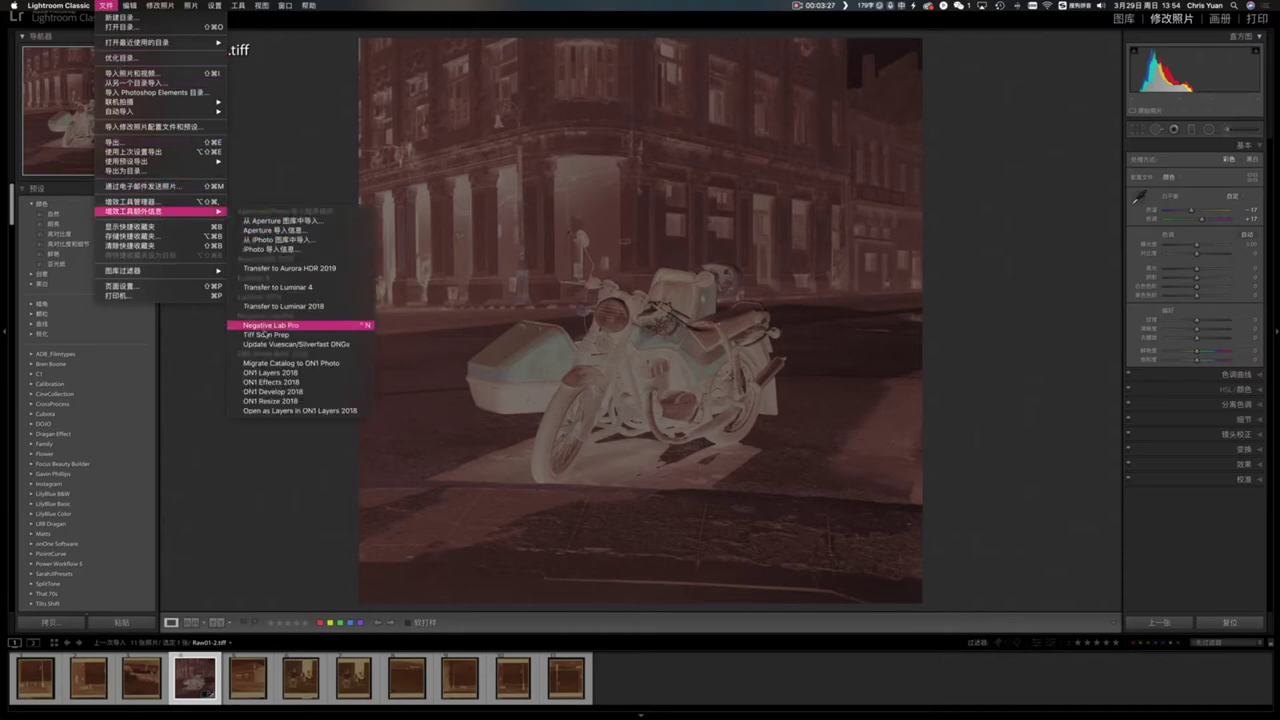
click(268, 326)
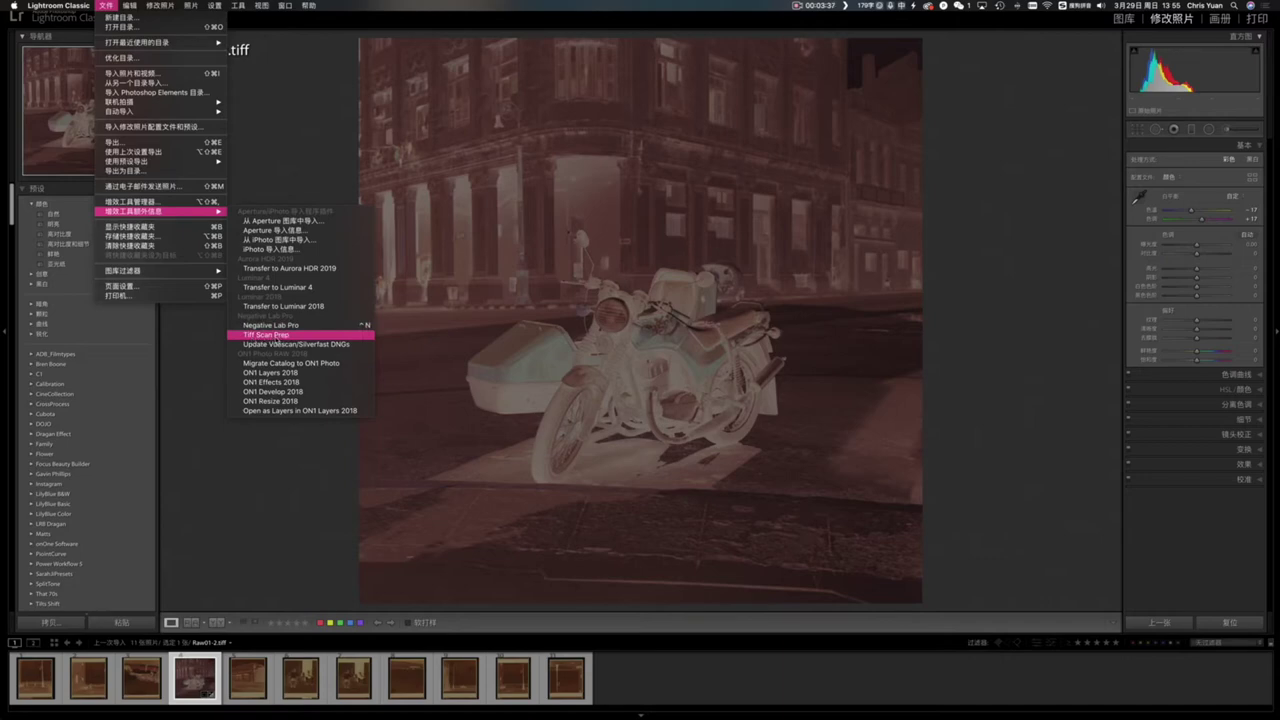
click(268, 336)
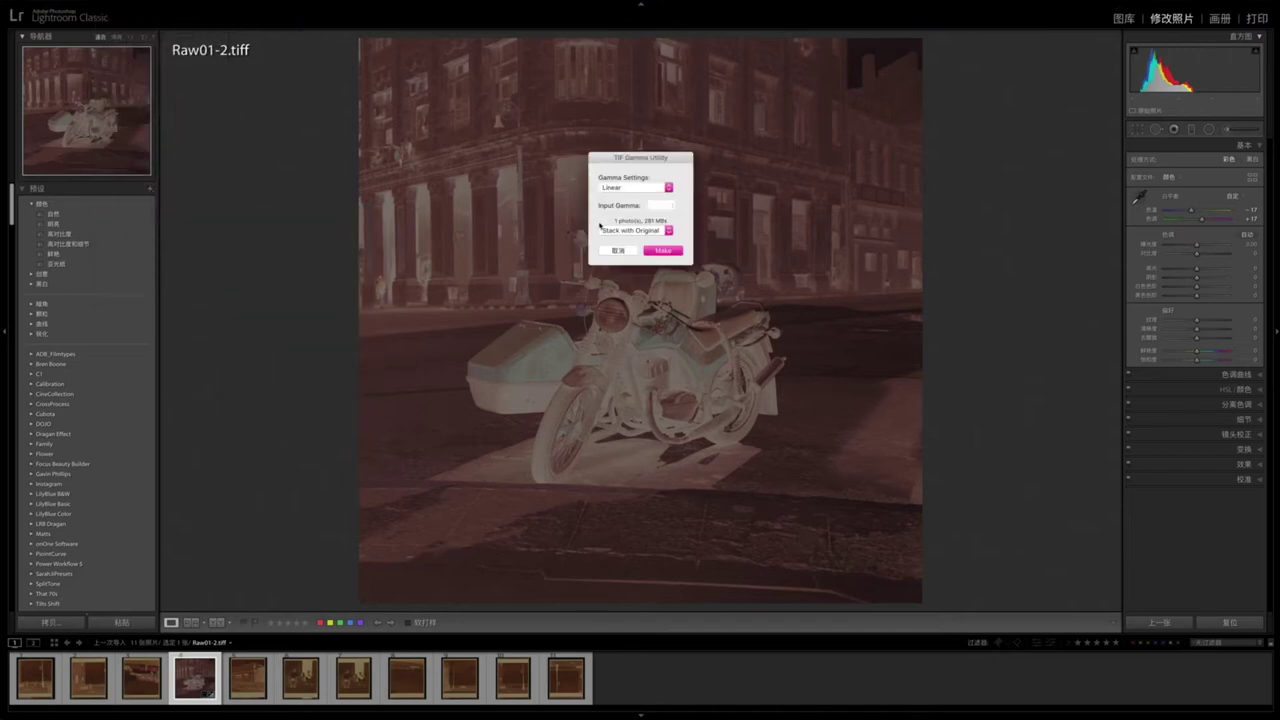
drag(621, 160, 821, 186)
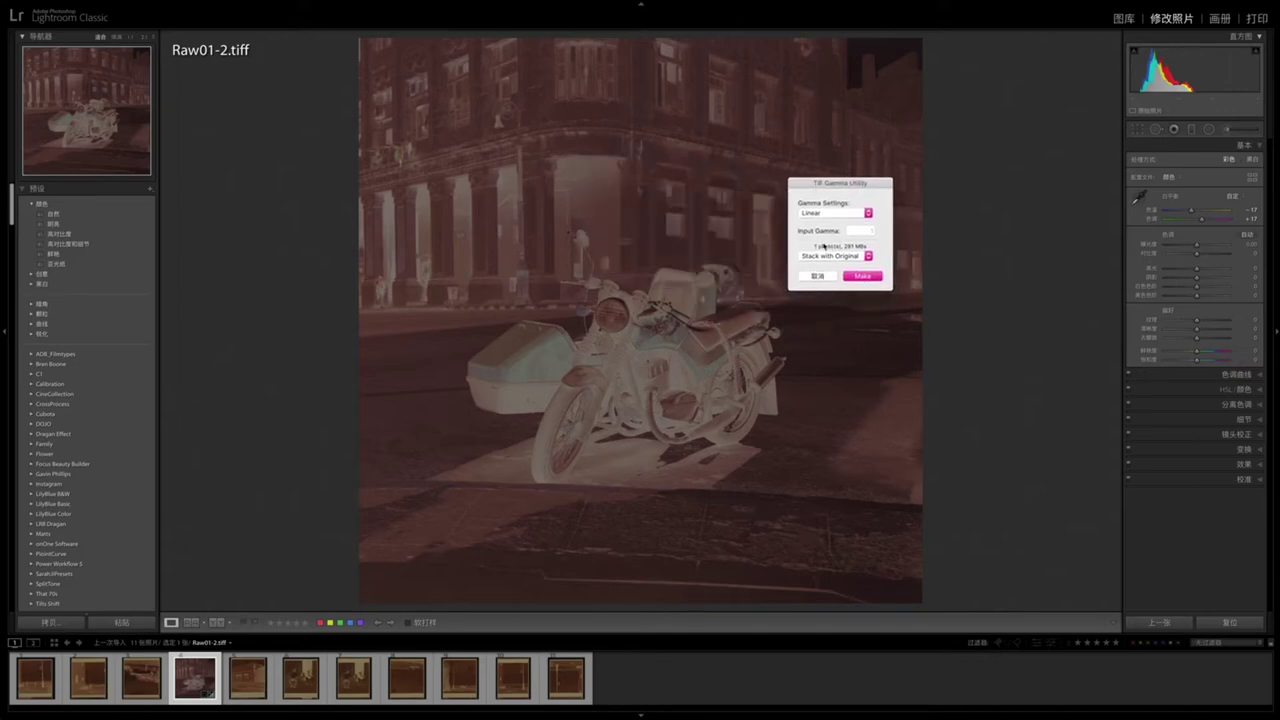
Try a custom gamma setting with an input gamma of 1.8, keeping Stack with Original as the output option.
click(868, 213)
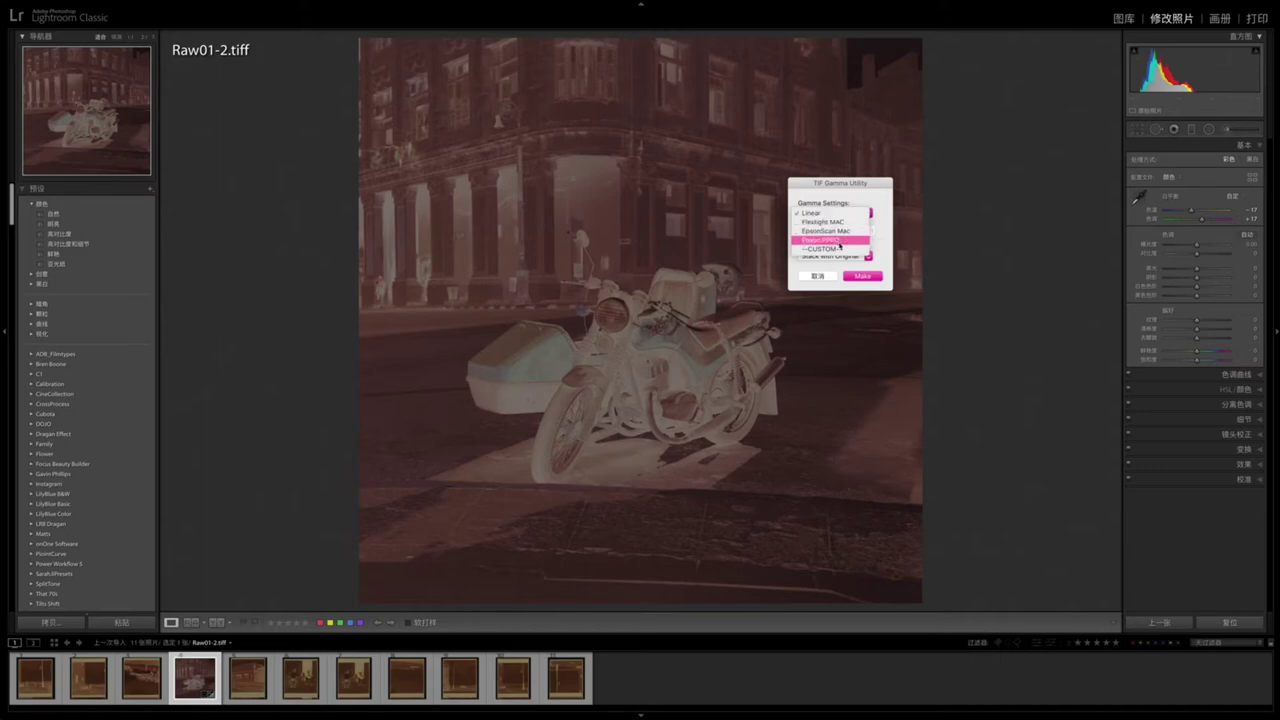
click(842, 252)
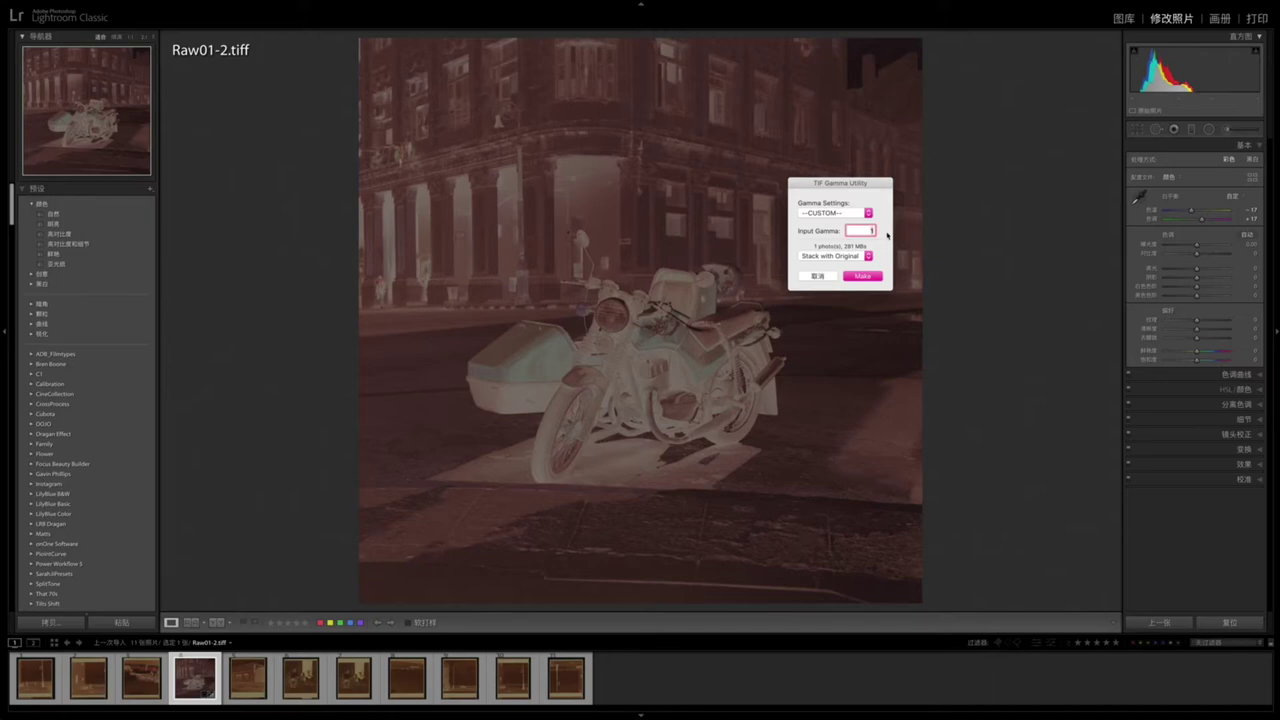
text(.8)
click(868, 256)
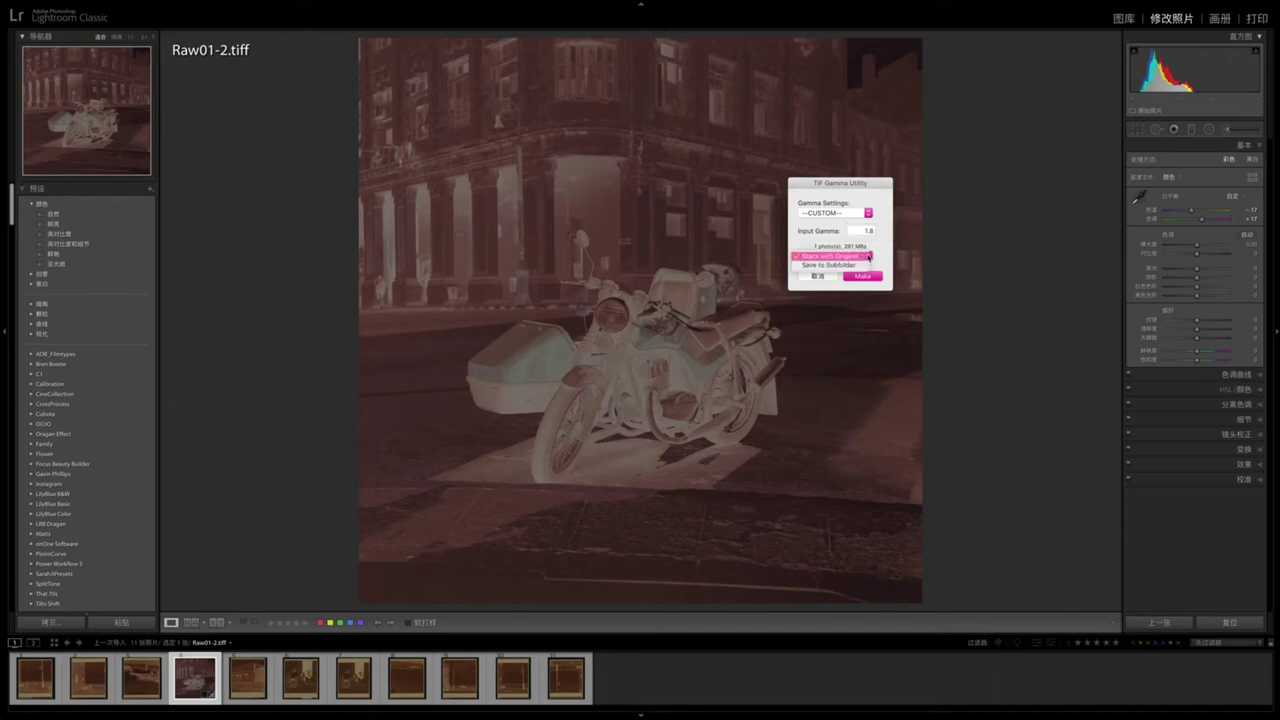
click(866, 256)
double_click(858, 230)
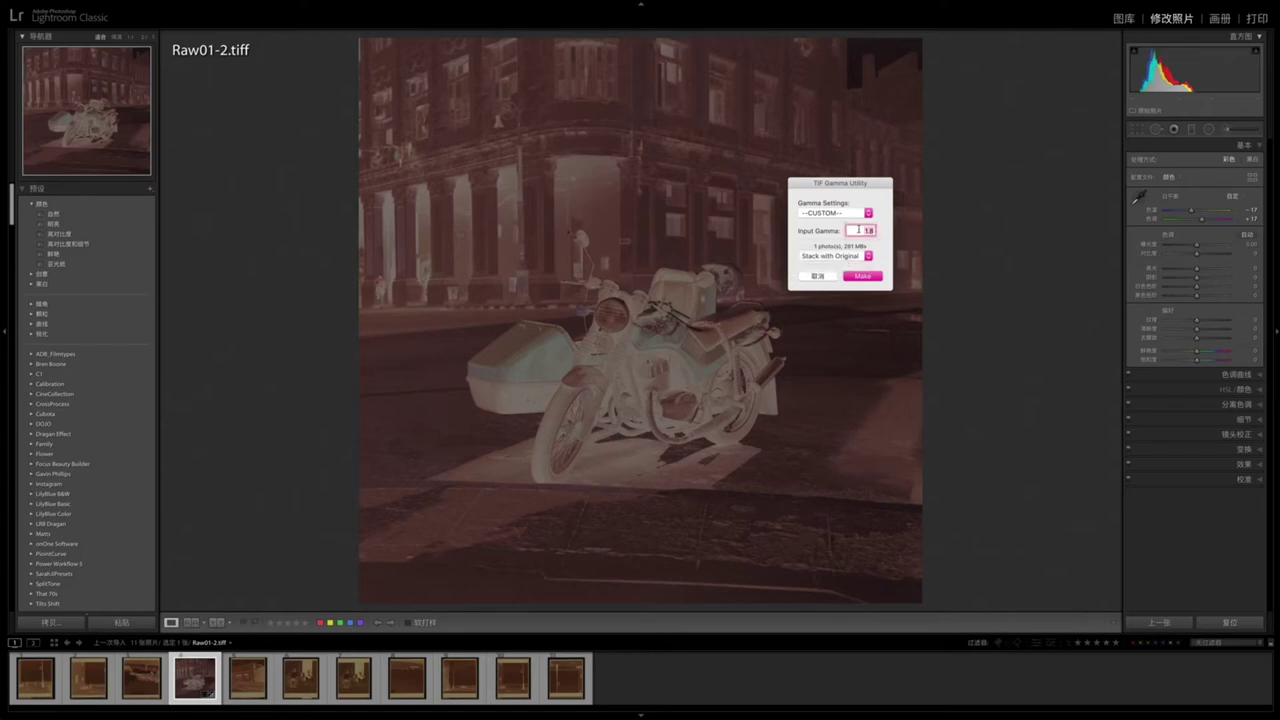
Set the gamma settings to EpsonScan Mac and the output option to Save to Subfolder.
click(867, 213)
click(840, 222)
click(867, 213)
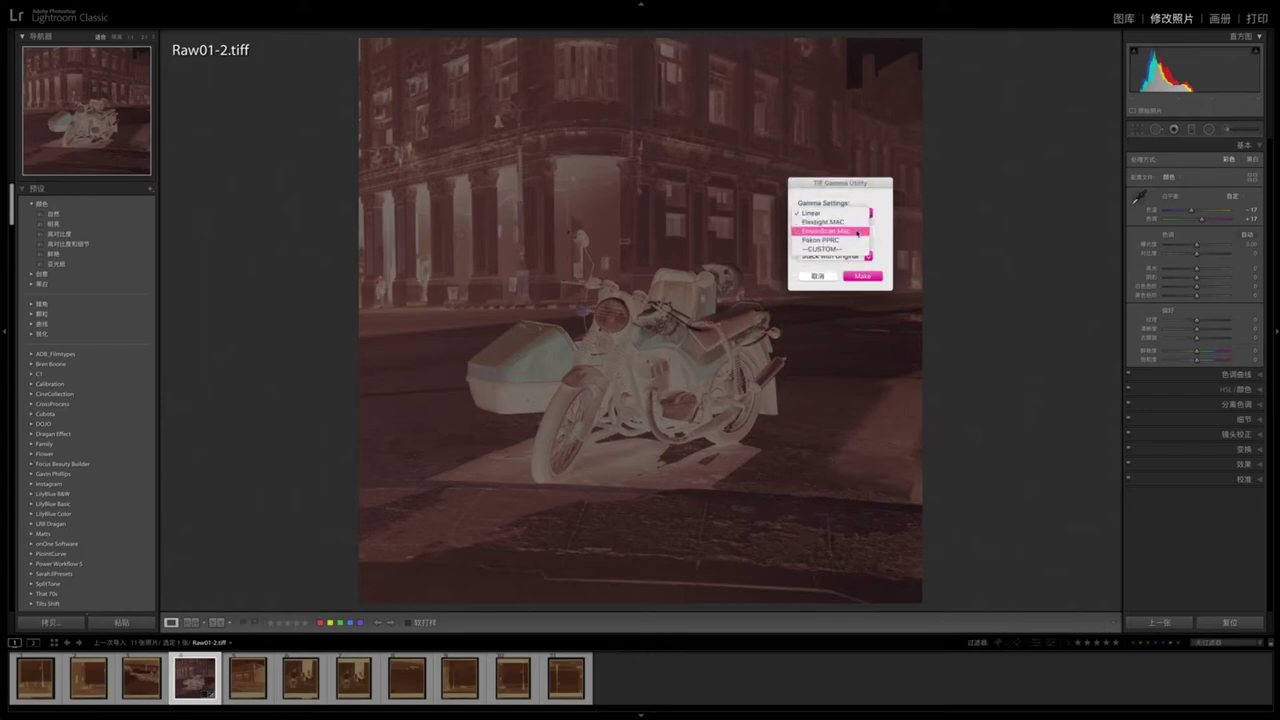
click(813, 231)
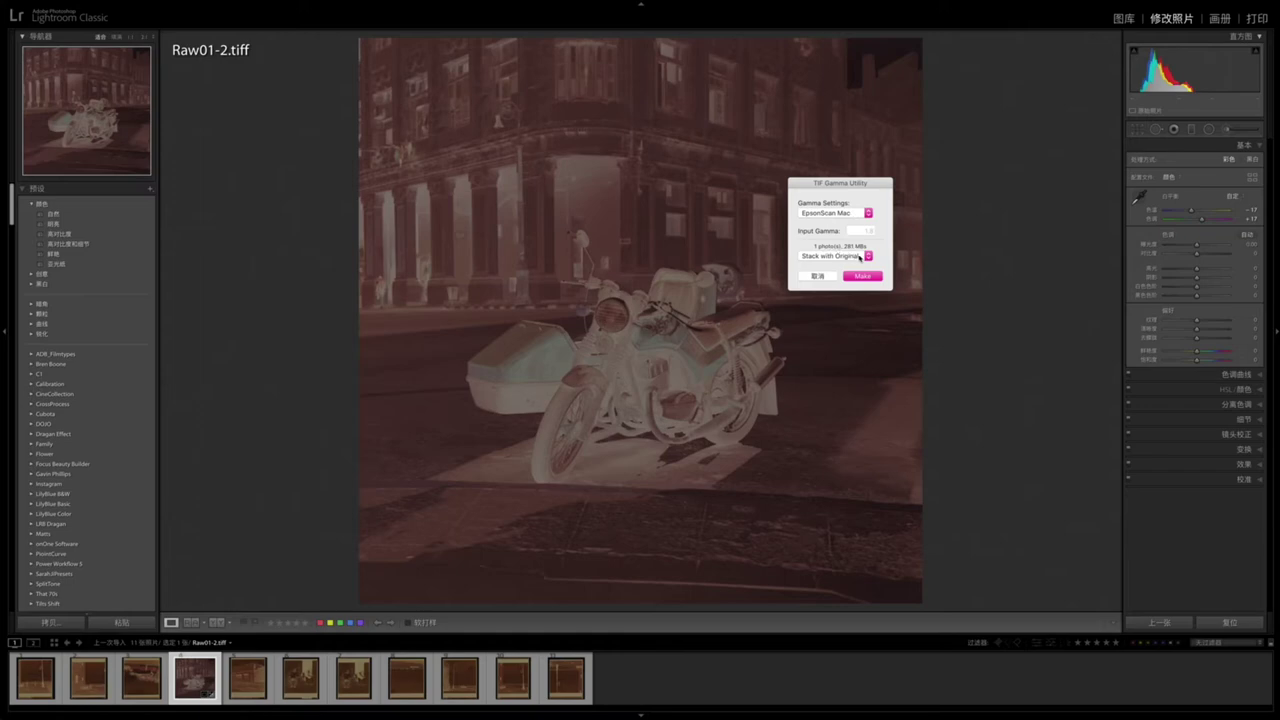
click(859, 257)
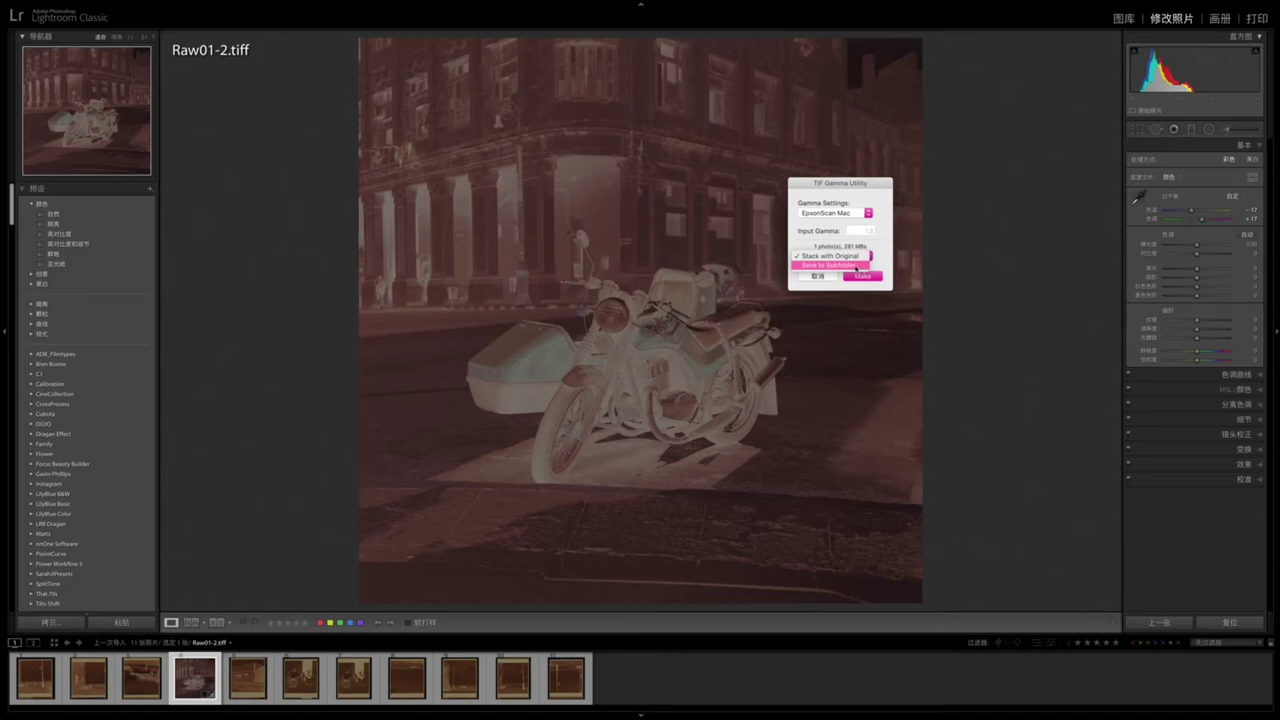
click(856, 266)
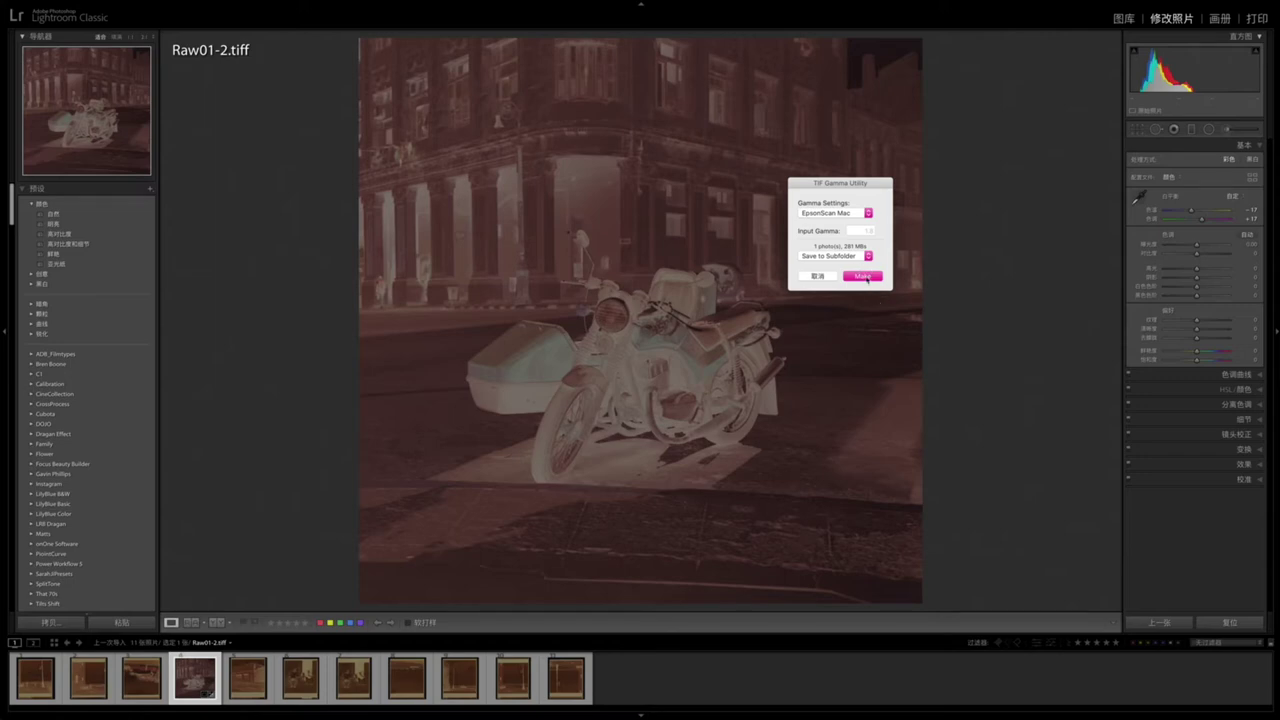
Make the gamma-corrected copy of the motorcycle negative, return to the library grid and clear the photo selection.
click(863, 277)
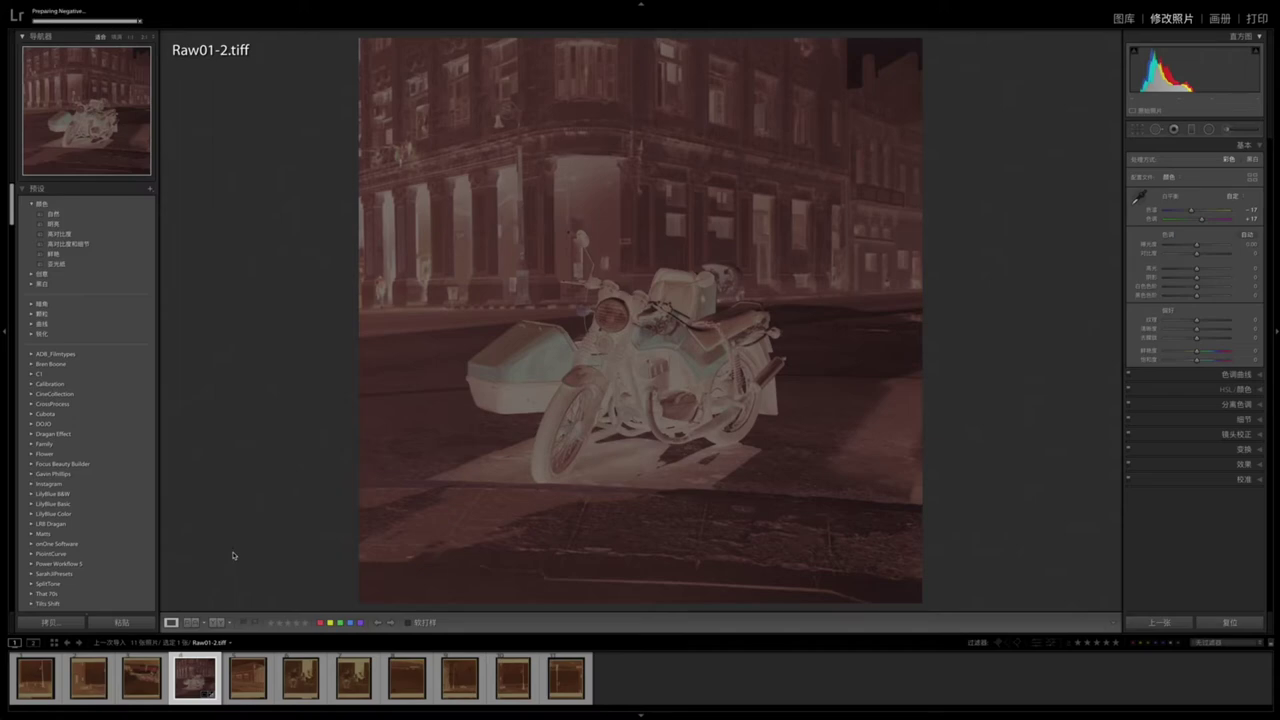
key(g)
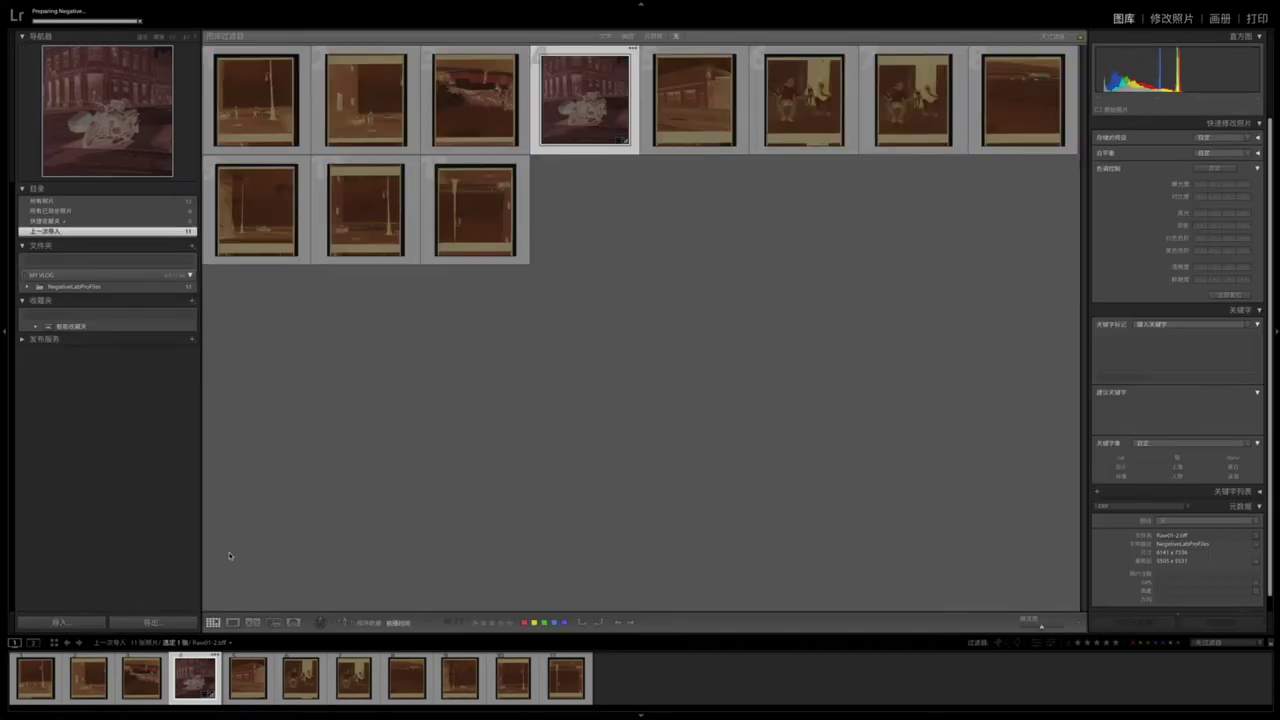
click(680, 432)
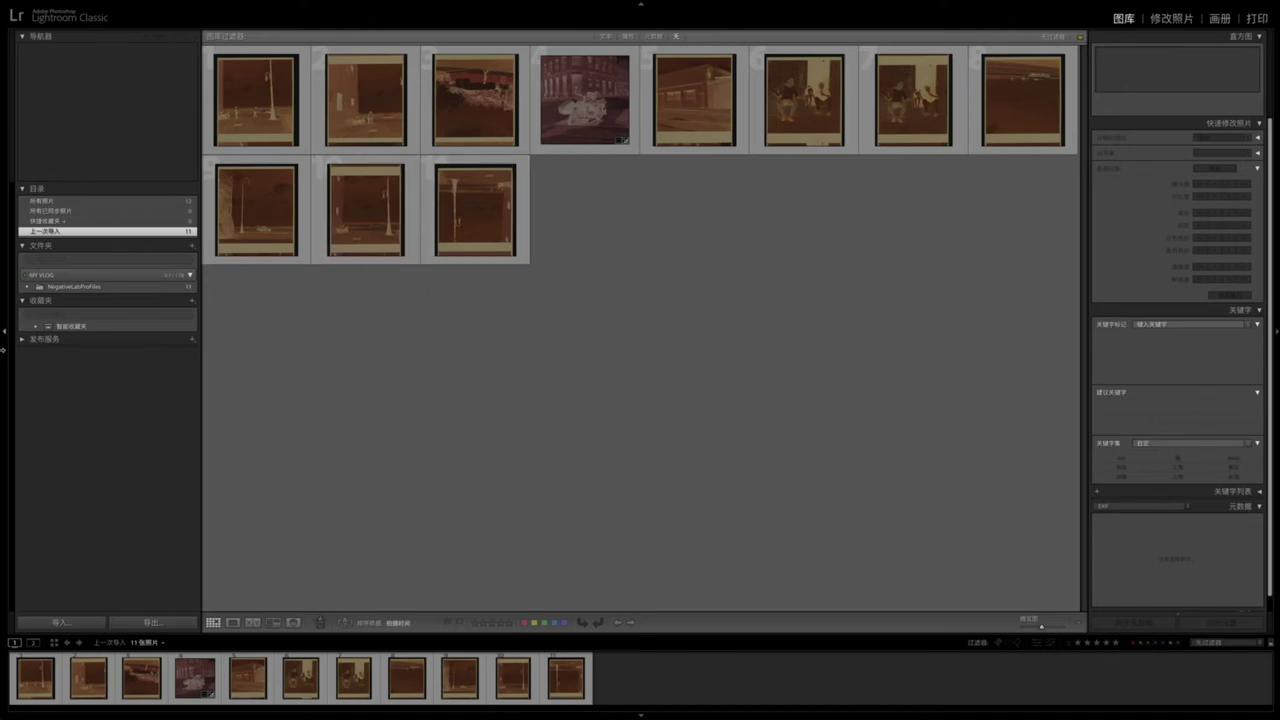
Open the gamma subfolder inside NegativeLabProFiles and display Raw01-2-gamma-1.8.tiff in the single-photo view.
click(28, 287)
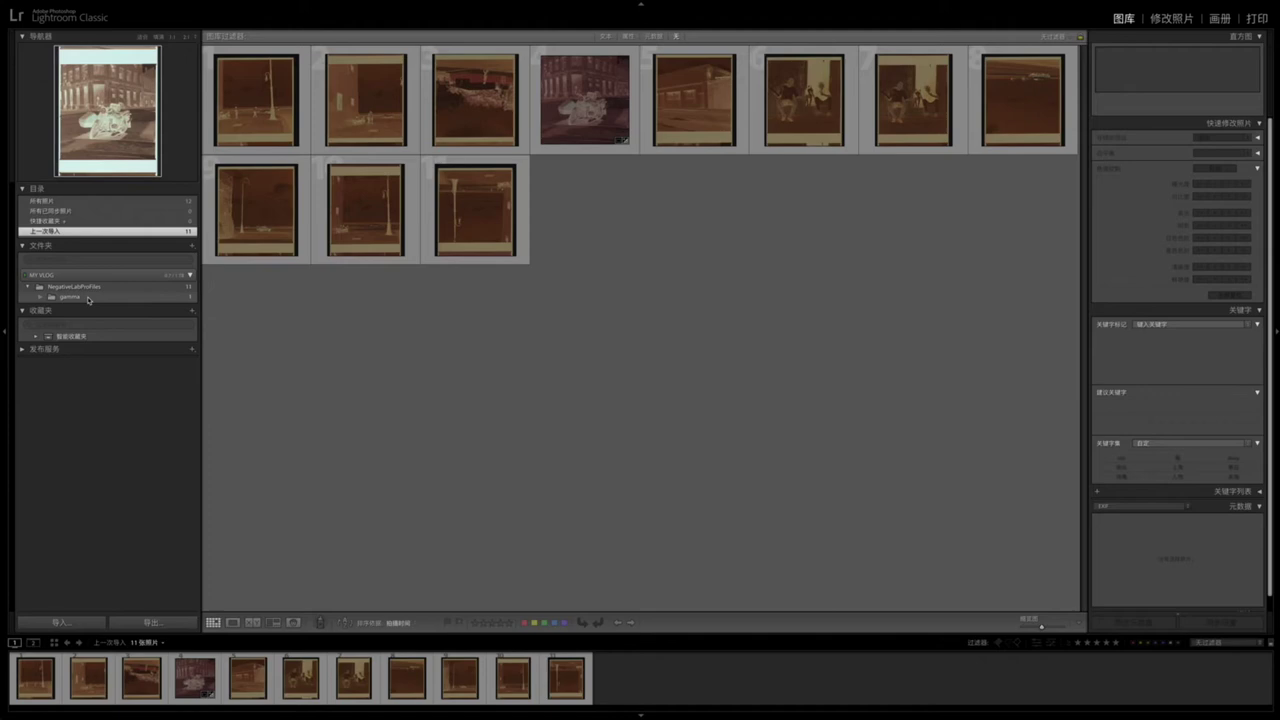
click(88, 298)
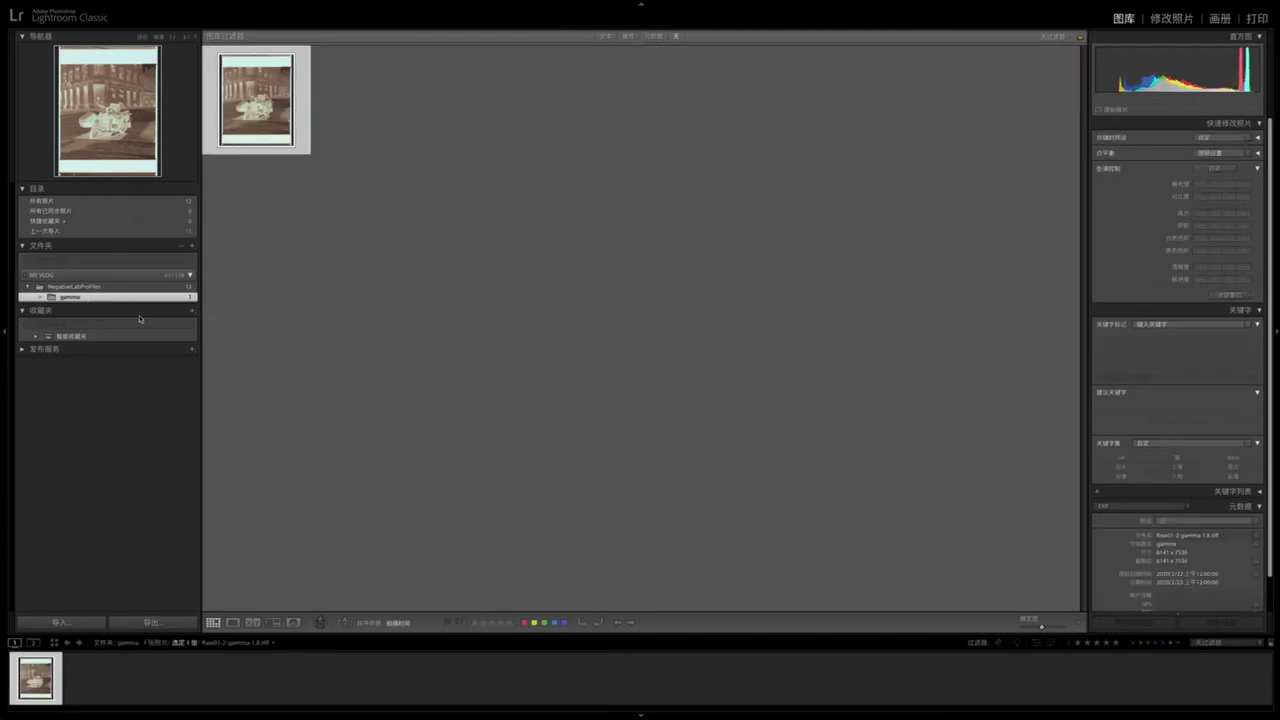
double_click(264, 107)
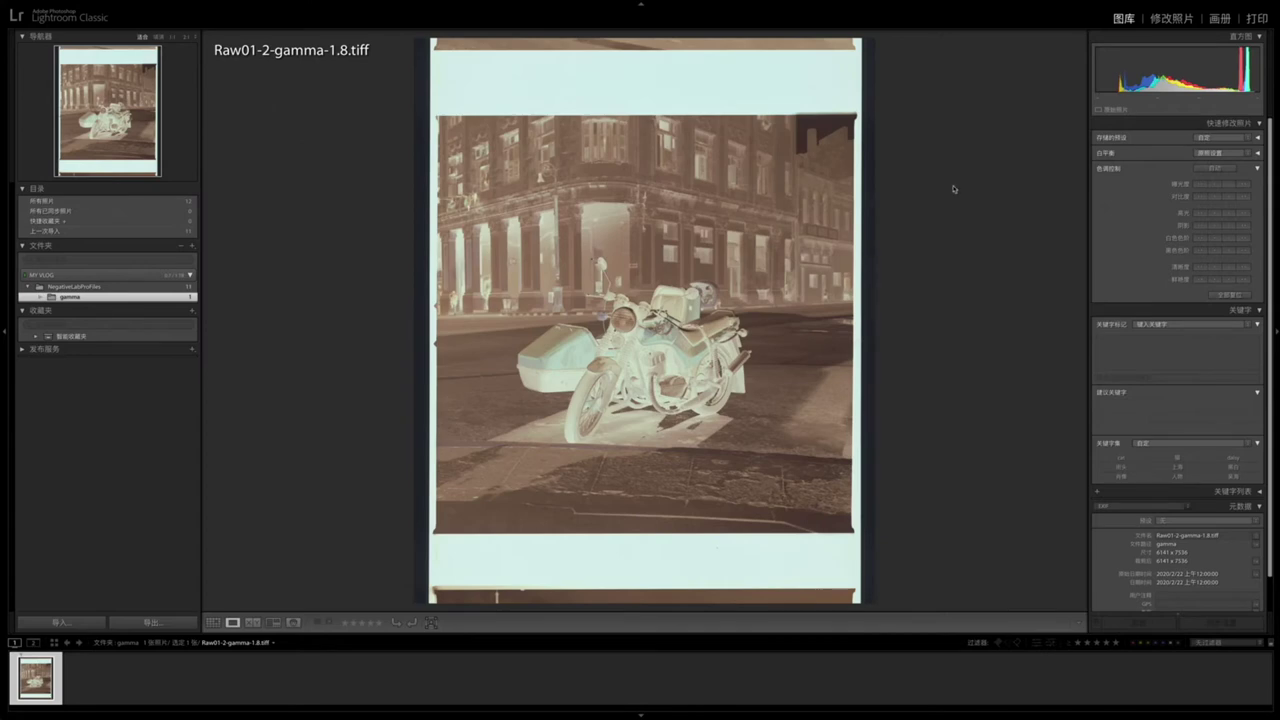
key(r)
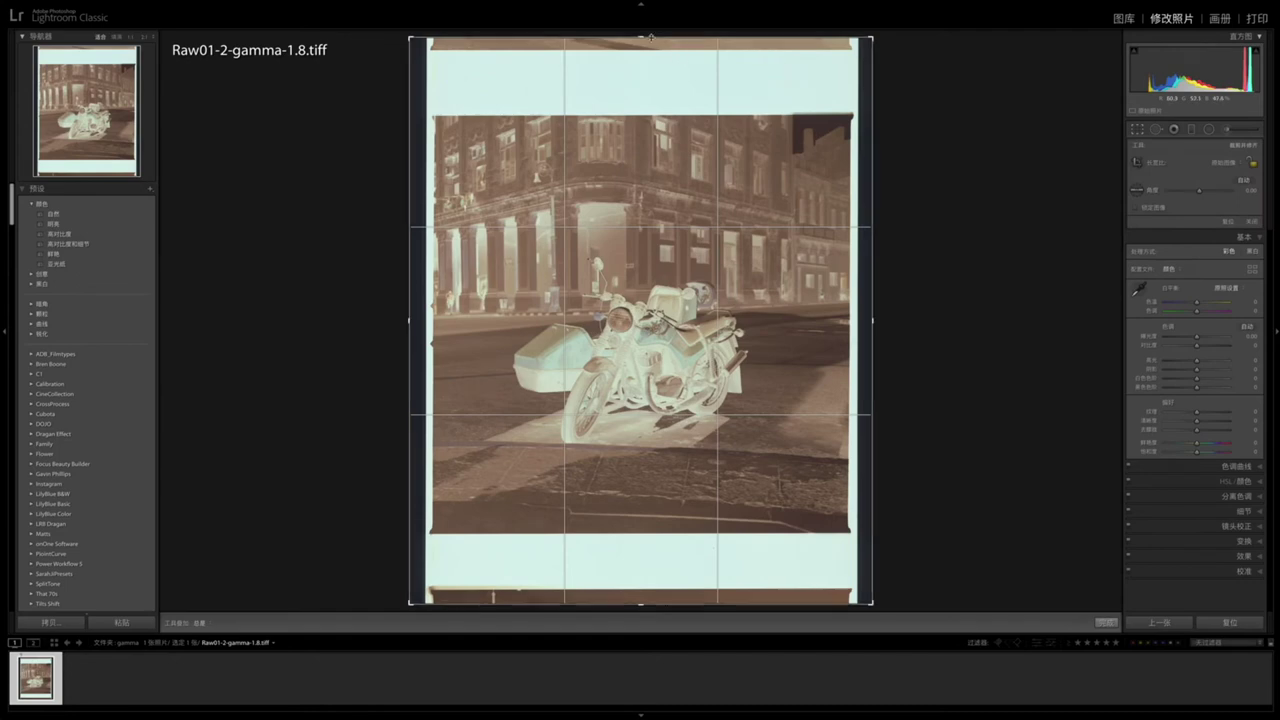
drag(648, 37, 645, 57)
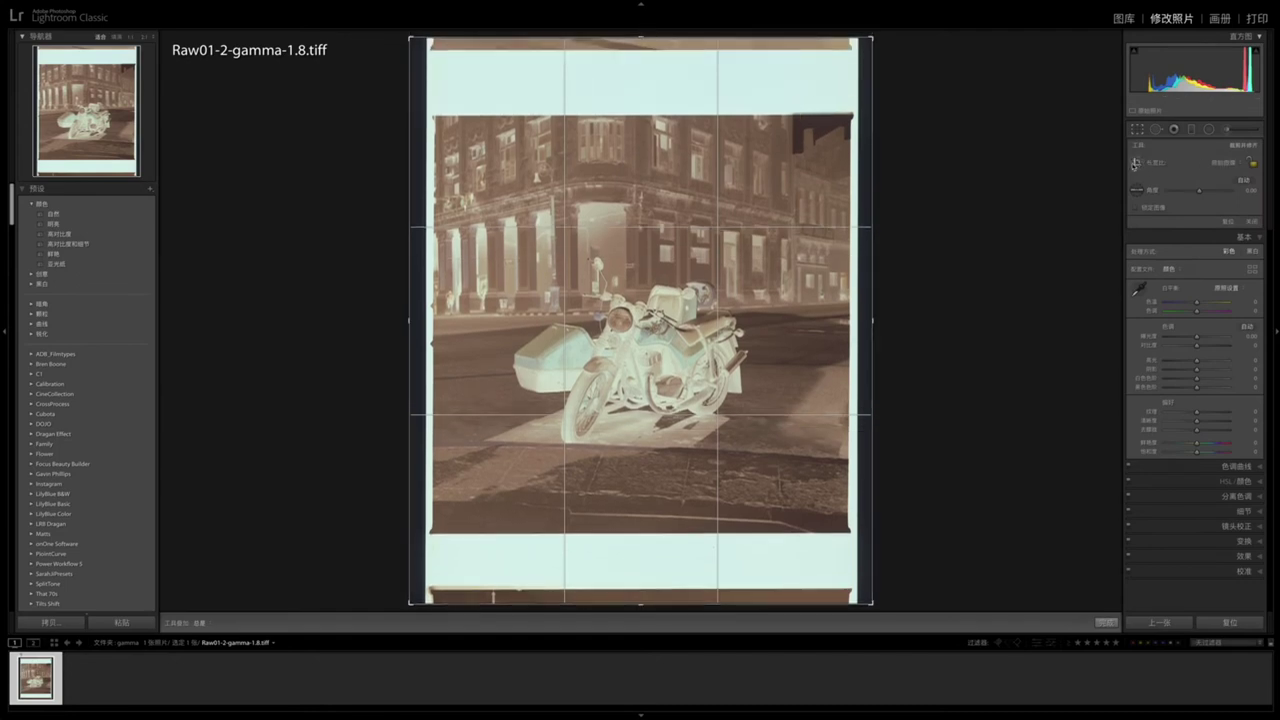
key(Return)
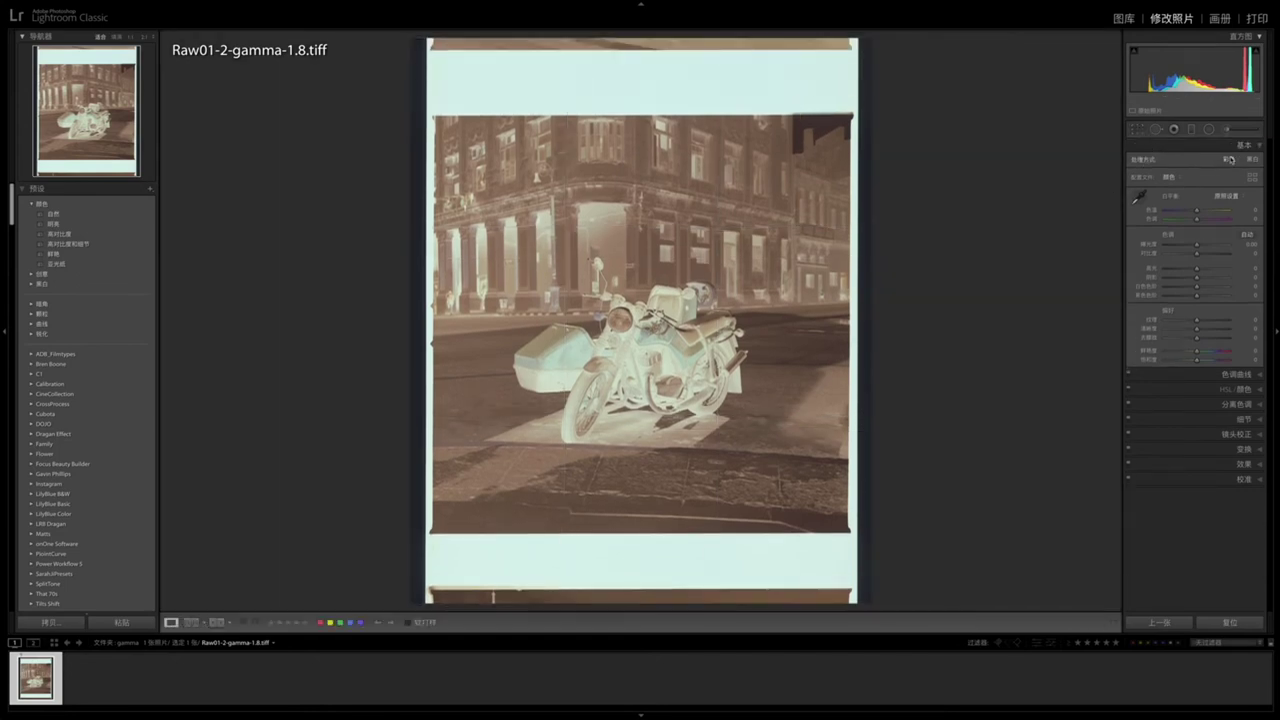
Set the gamma-corrected negative's white balance by sampling the clear film border above the picture.
click(1139, 196)
click(737, 95)
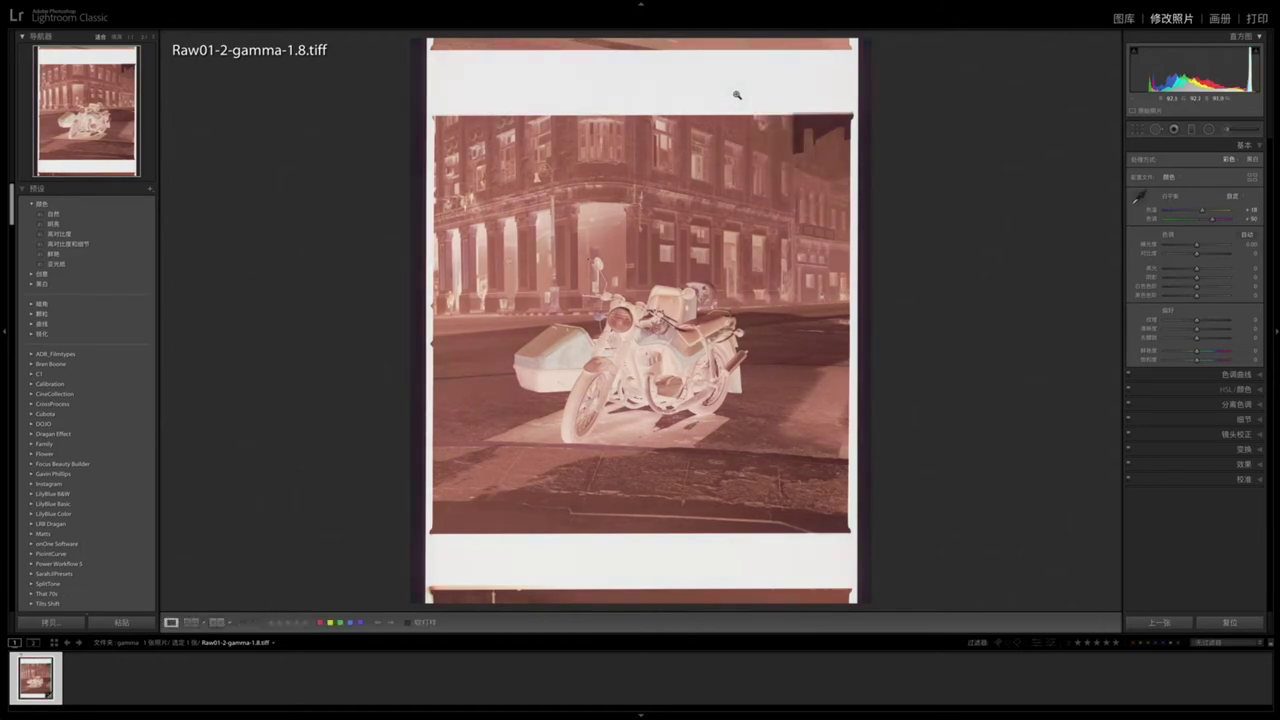
Crop the gamma-corrected motorcycle negative on all four sides to remove the film borders and keep only the picture area.
click(1137, 129)
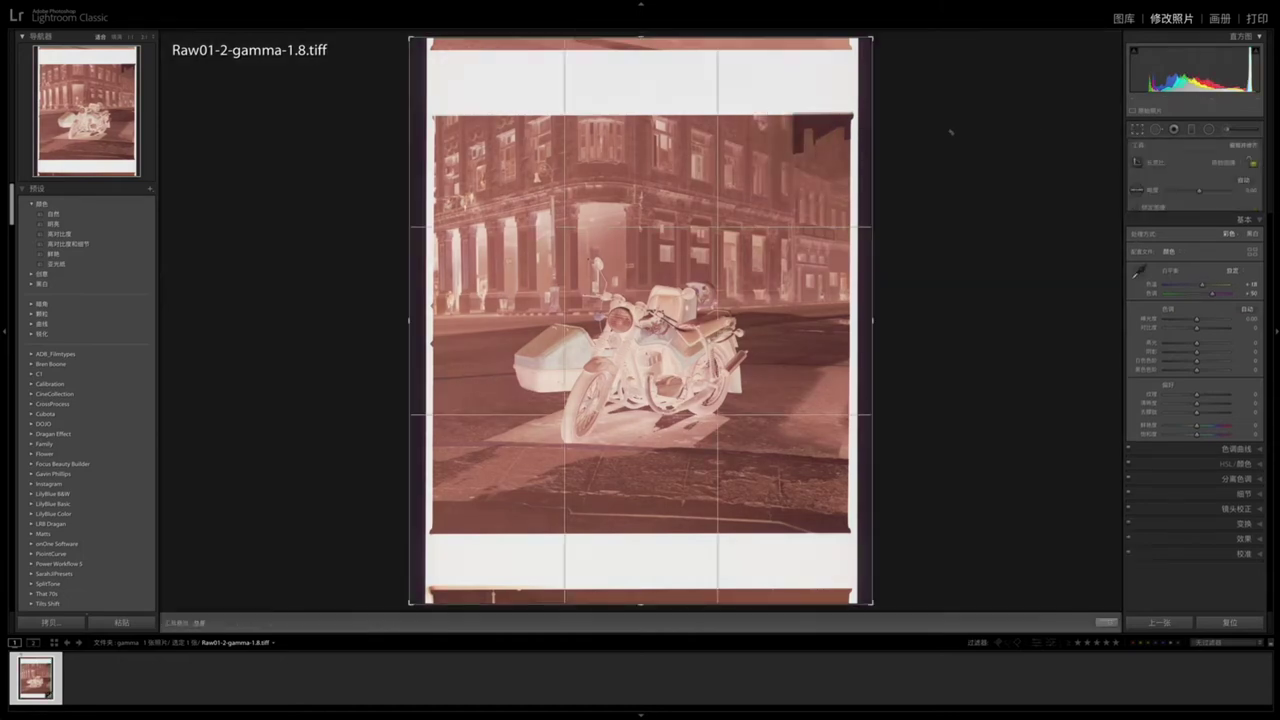
drag(640, 40, 639, 76)
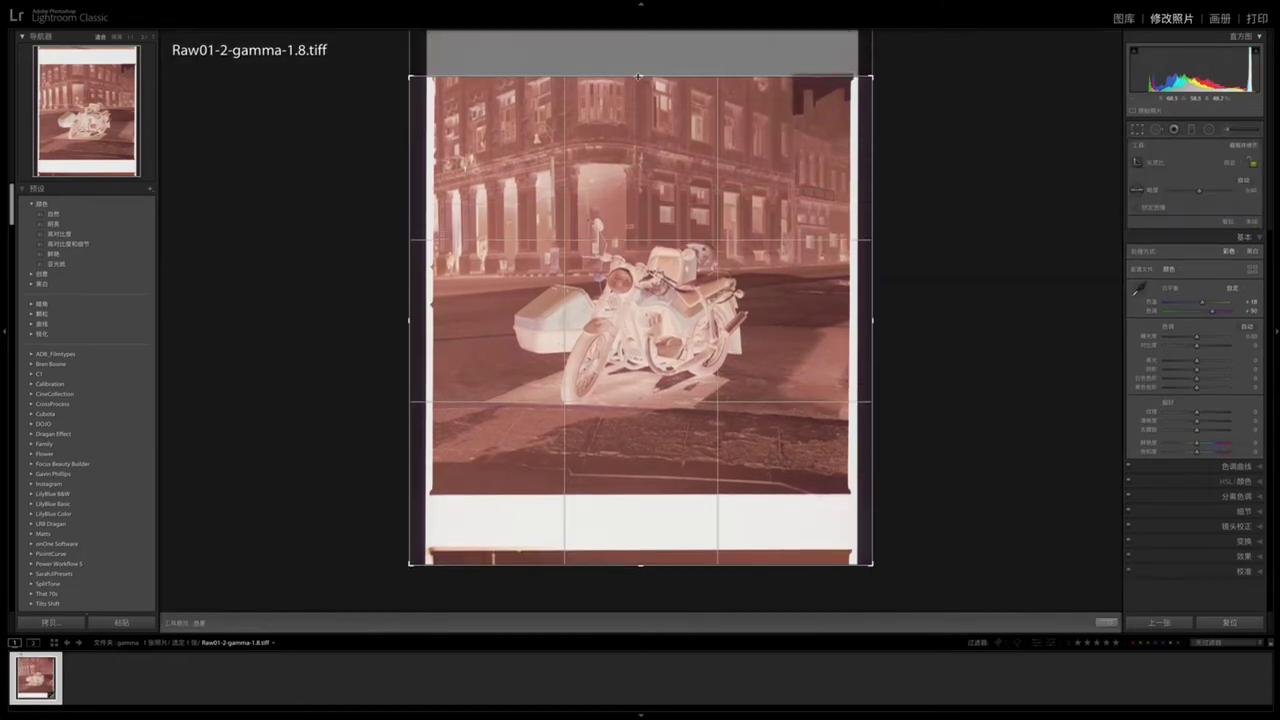
drag(806, 152, 820, 152)
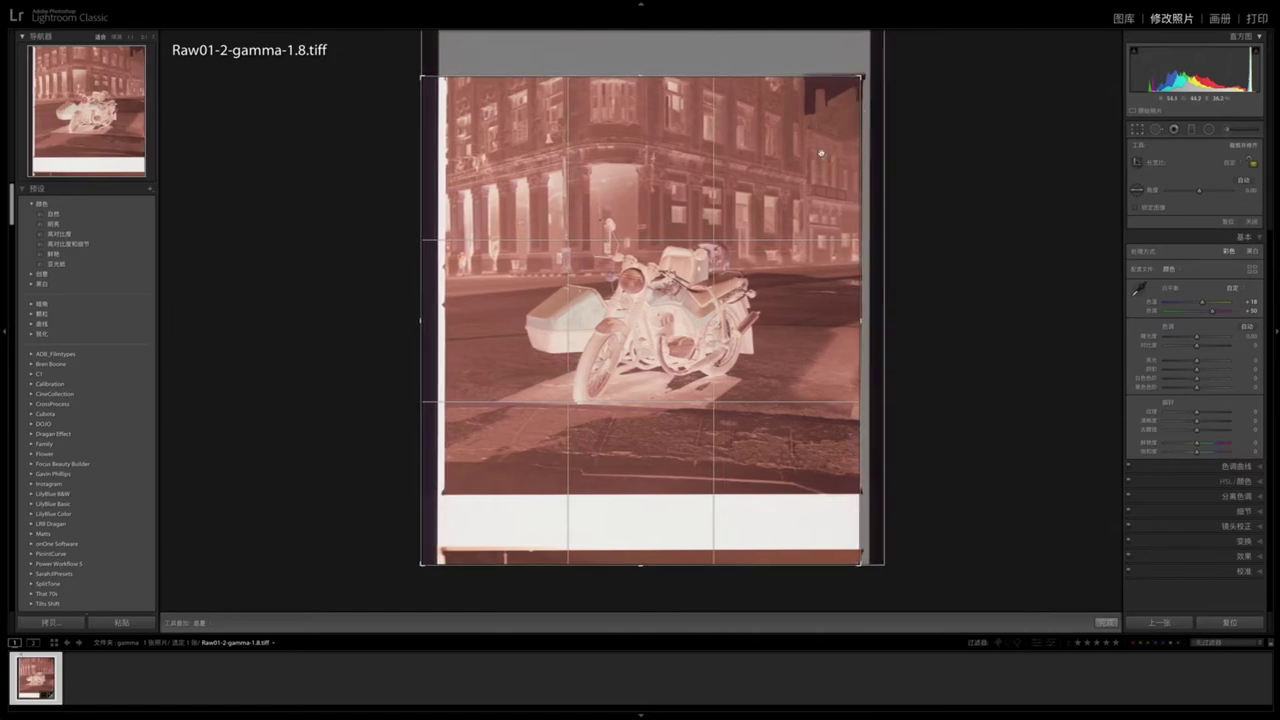
drag(640, 564, 640, 494)
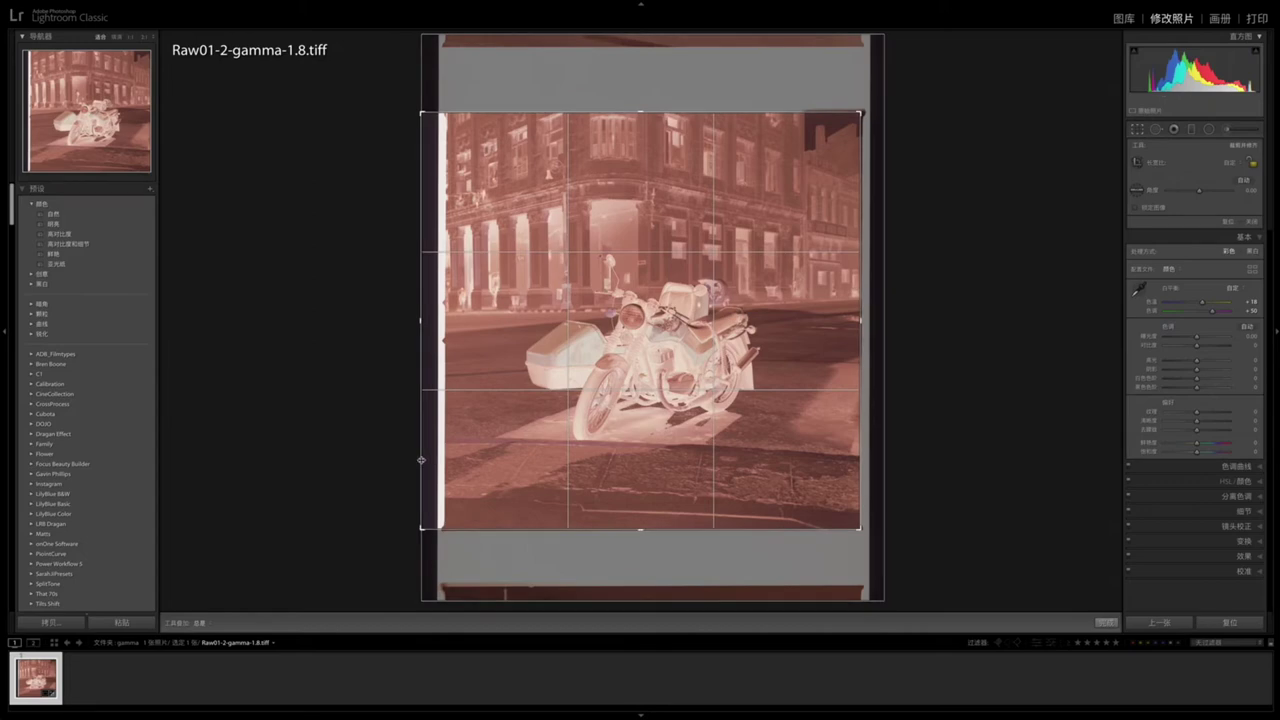
drag(432, 459, 433, 460)
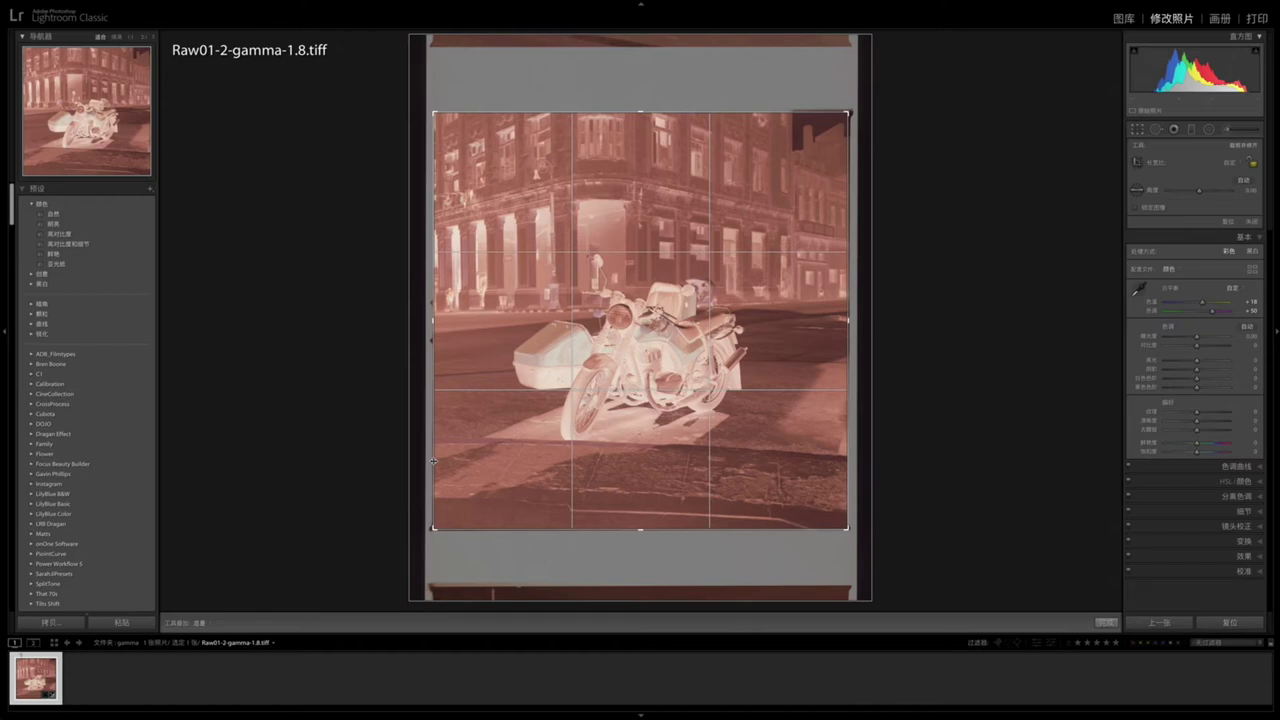
key(Return)
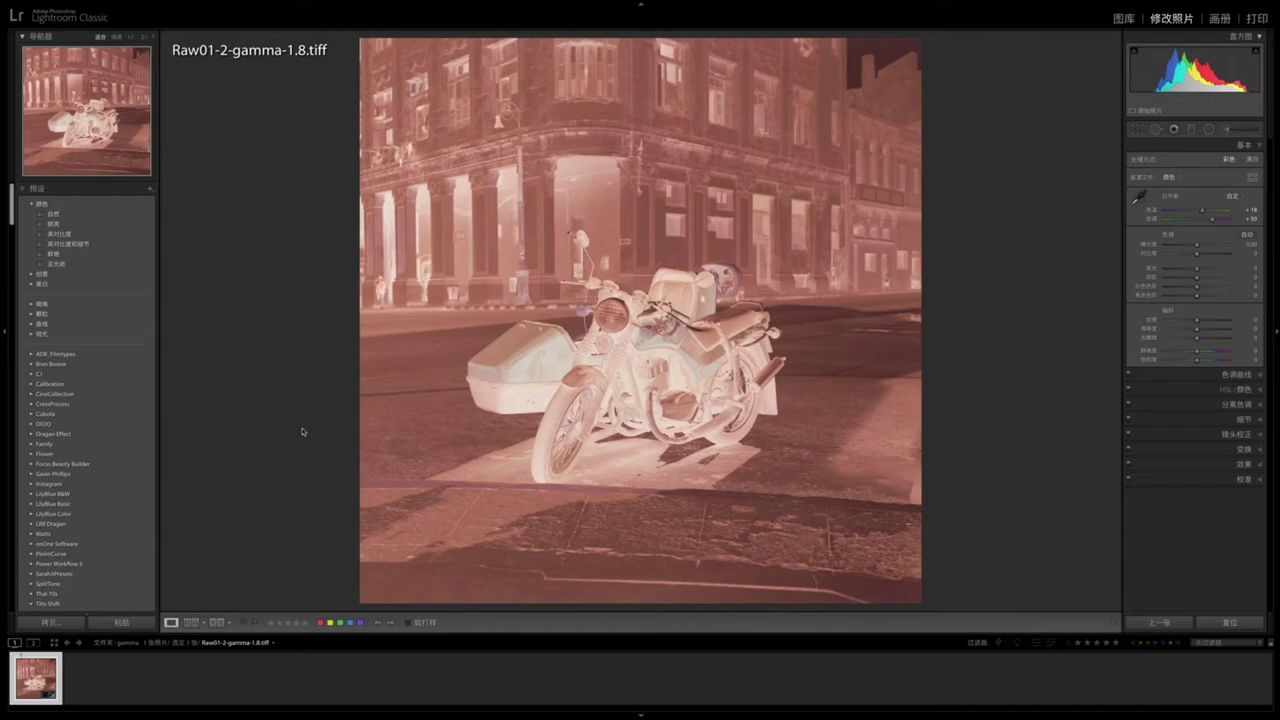
Start Negative Lab Pro for the cropped negative and reposition its dialog.
click(84, 5)
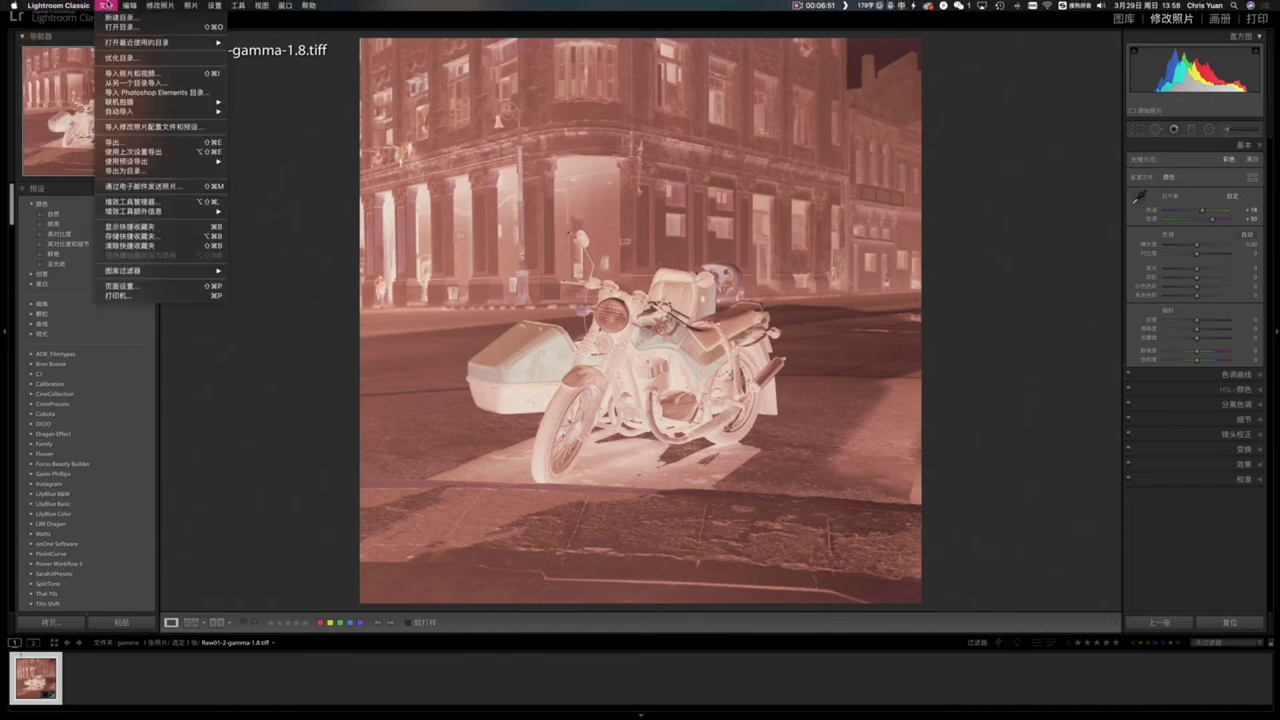
mouse_move(152, 211)
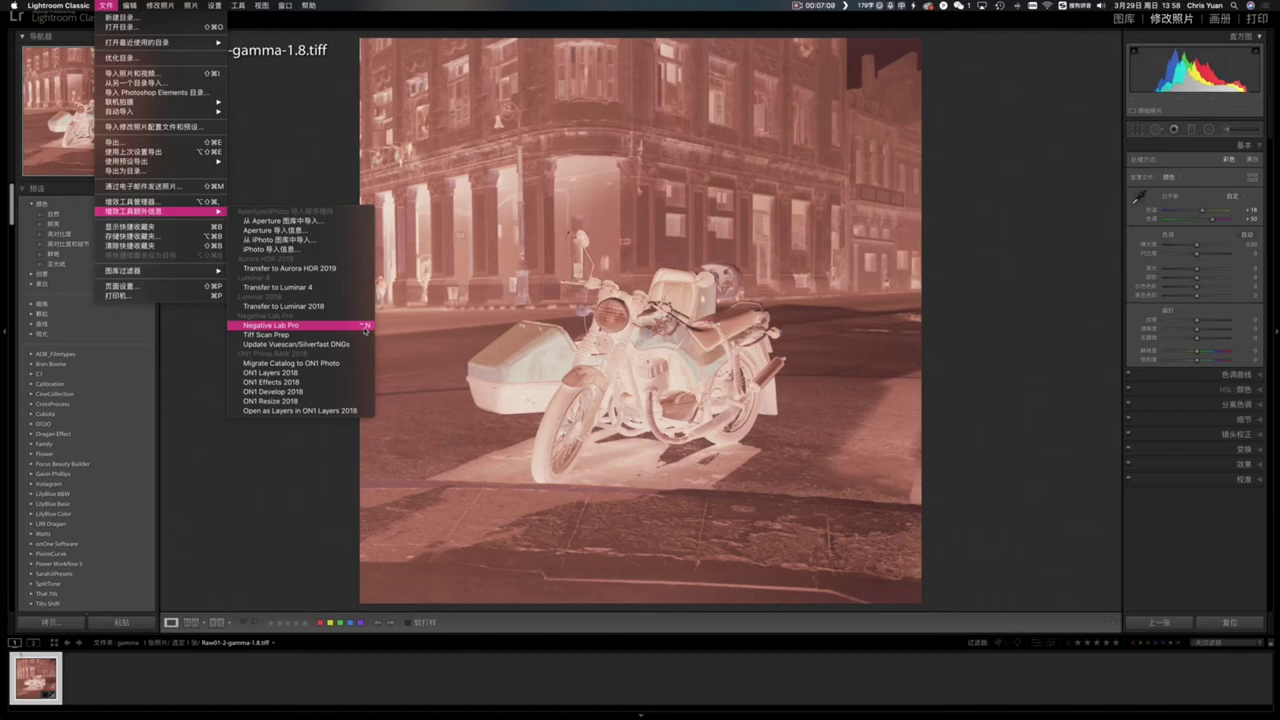
click(365, 330)
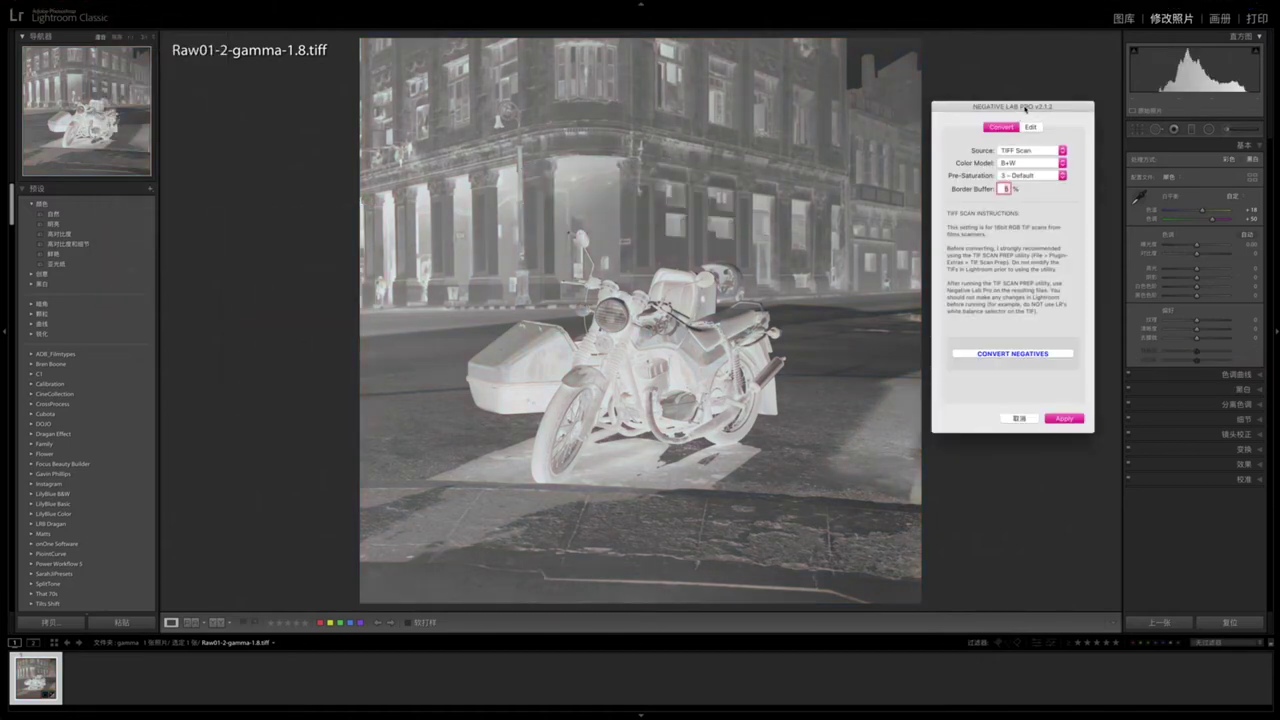
drag(1024, 108, 944, 97)
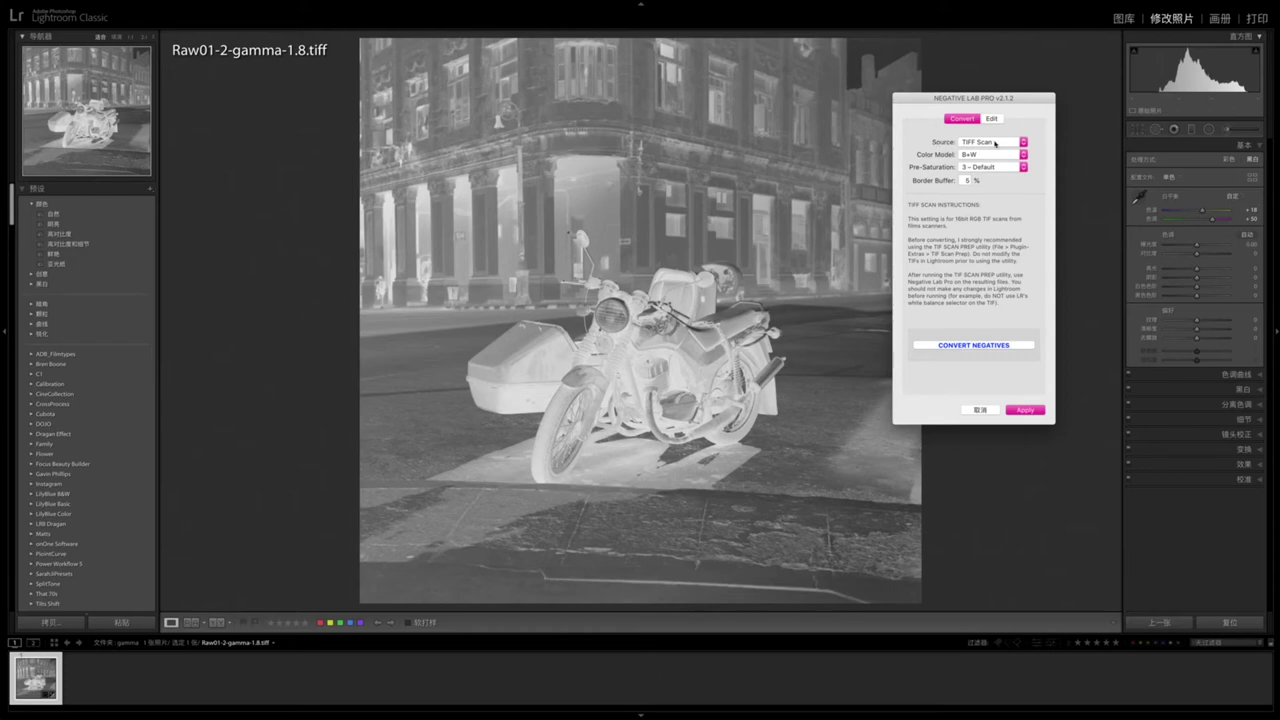
Configure the conversion with TIFF Scan as source, Basic as color model and 3 – Default as pre-saturation.
click(995, 144)
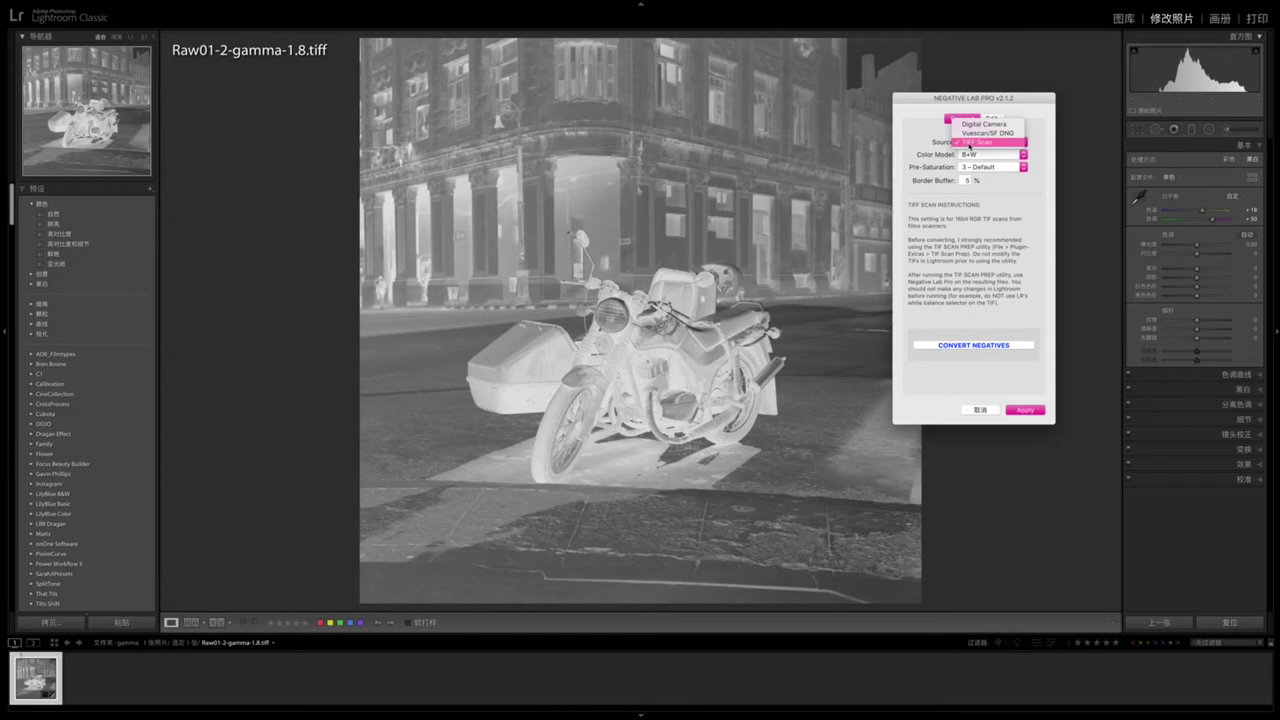
click(968, 146)
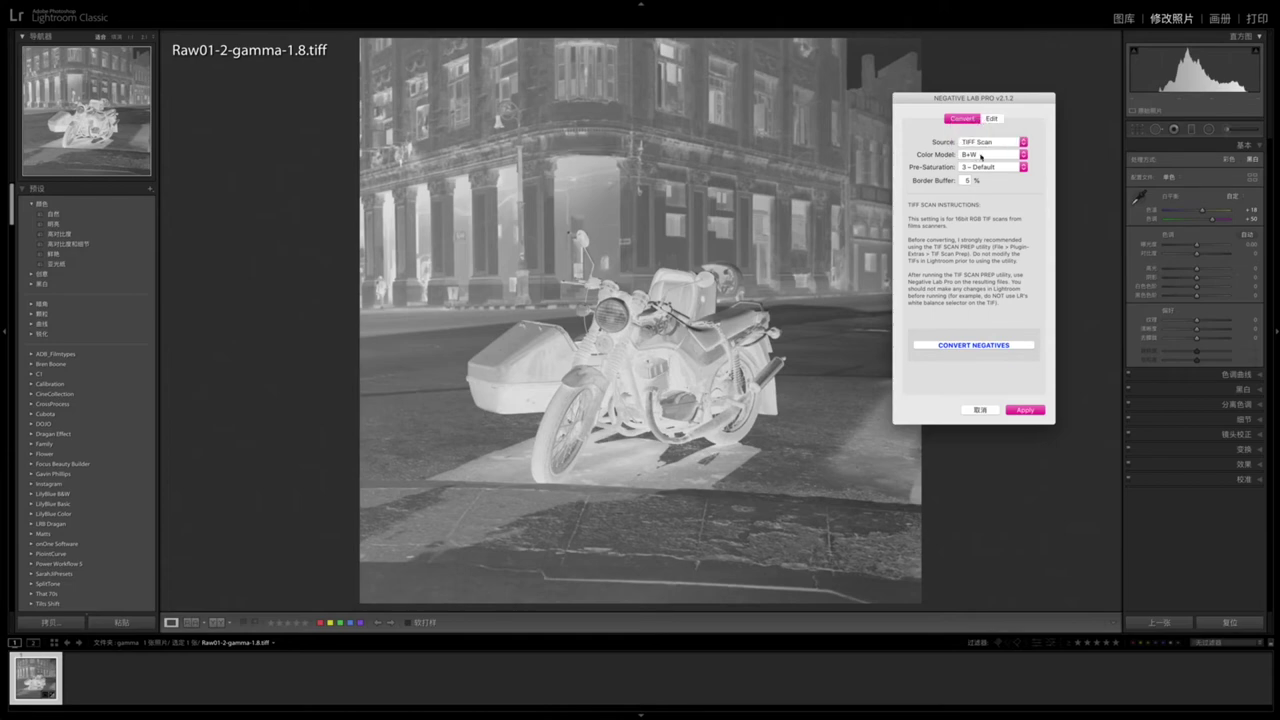
click(981, 156)
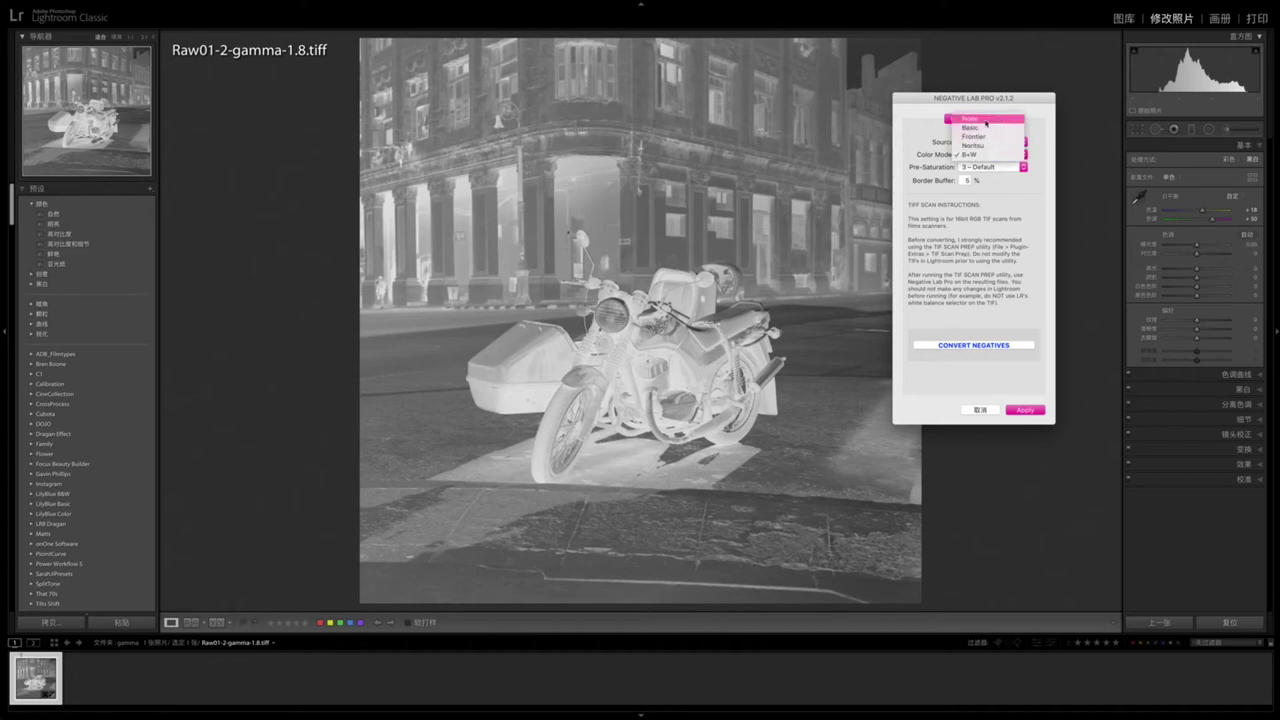
click(986, 123)
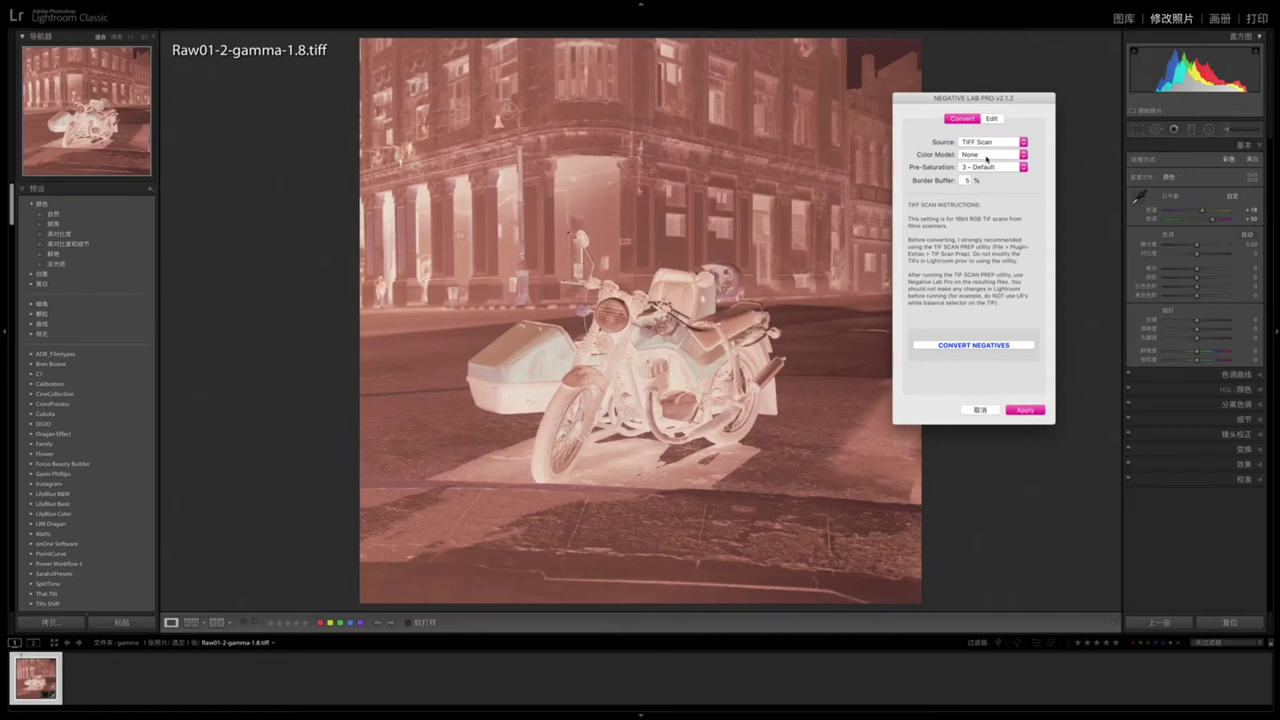
click(986, 156)
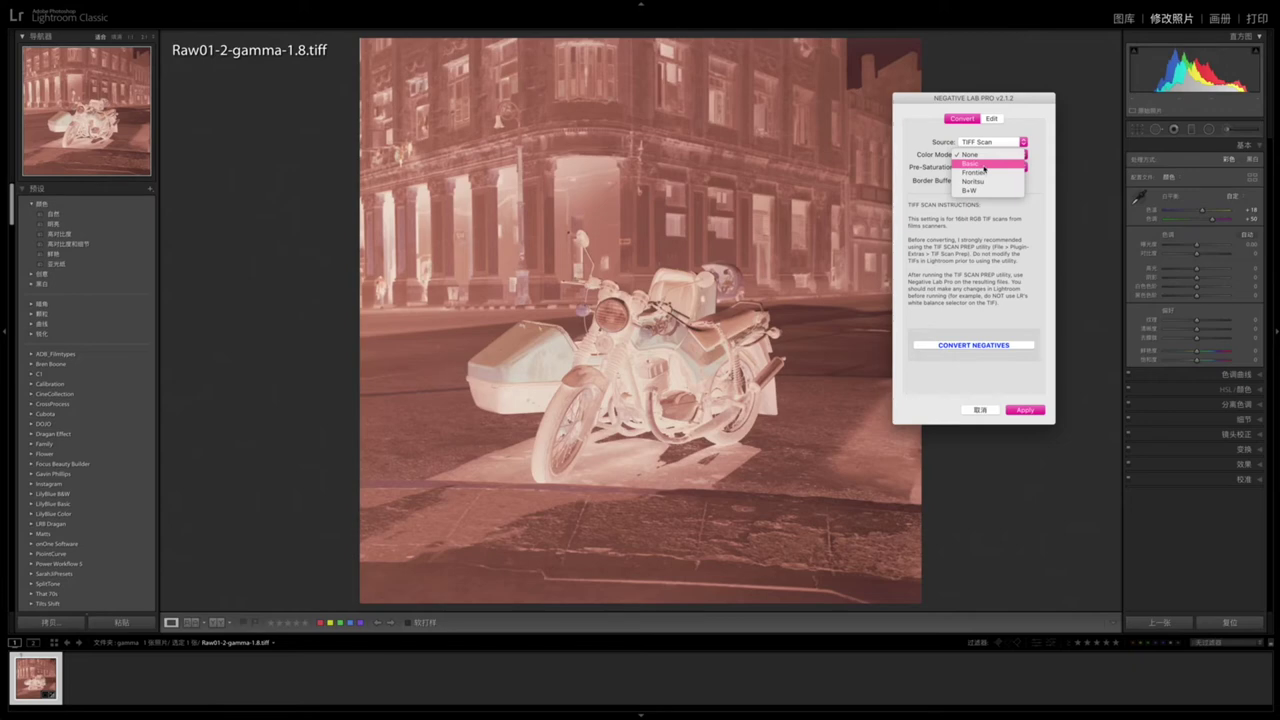
click(981, 165)
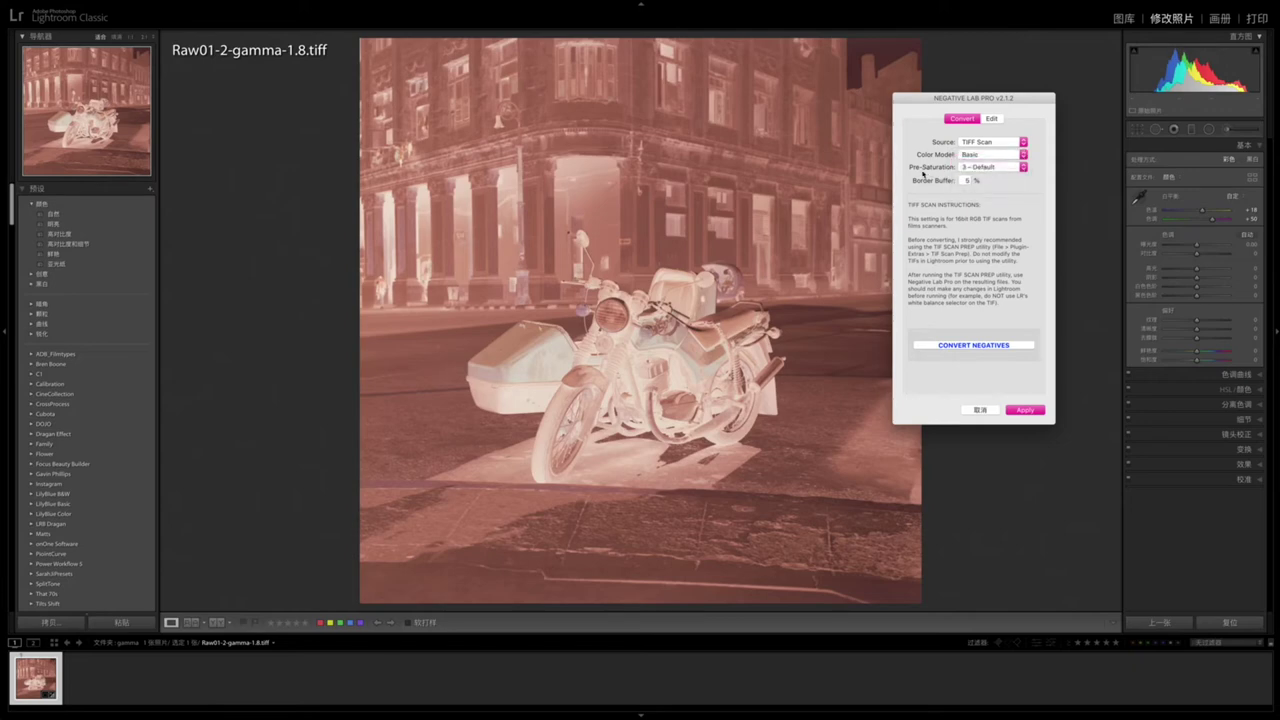
click(993, 168)
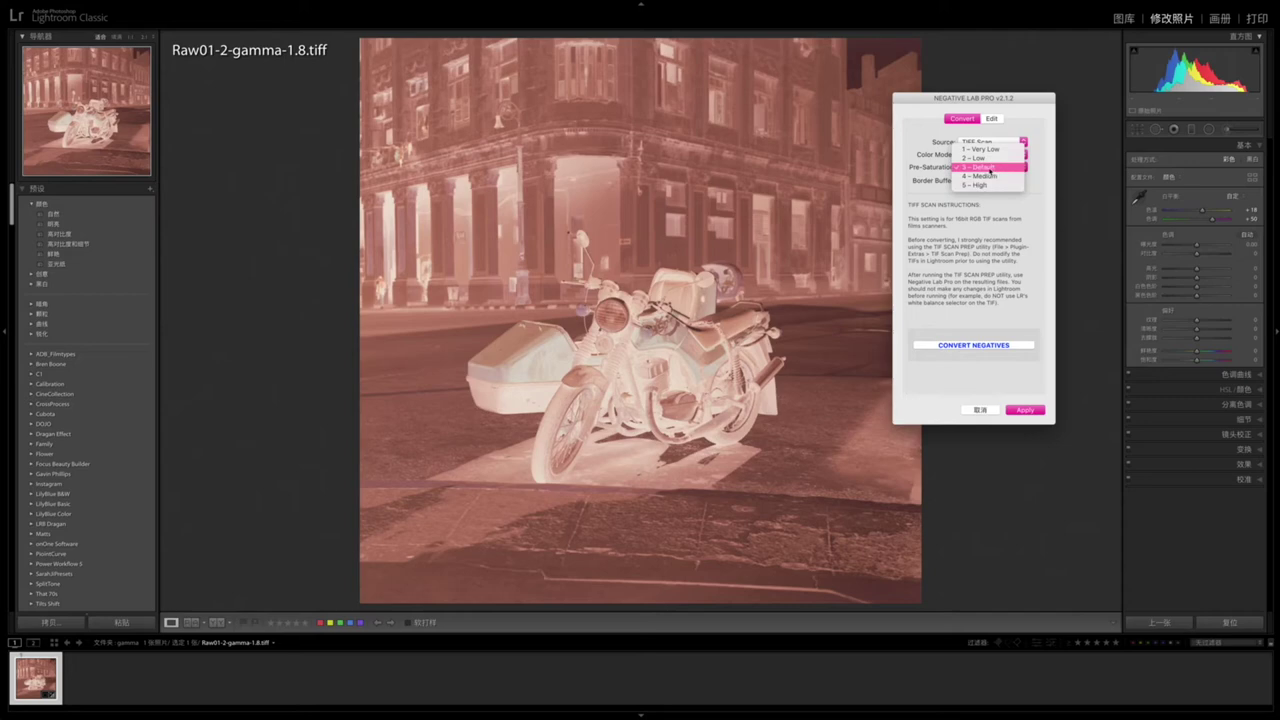
click(988, 169)
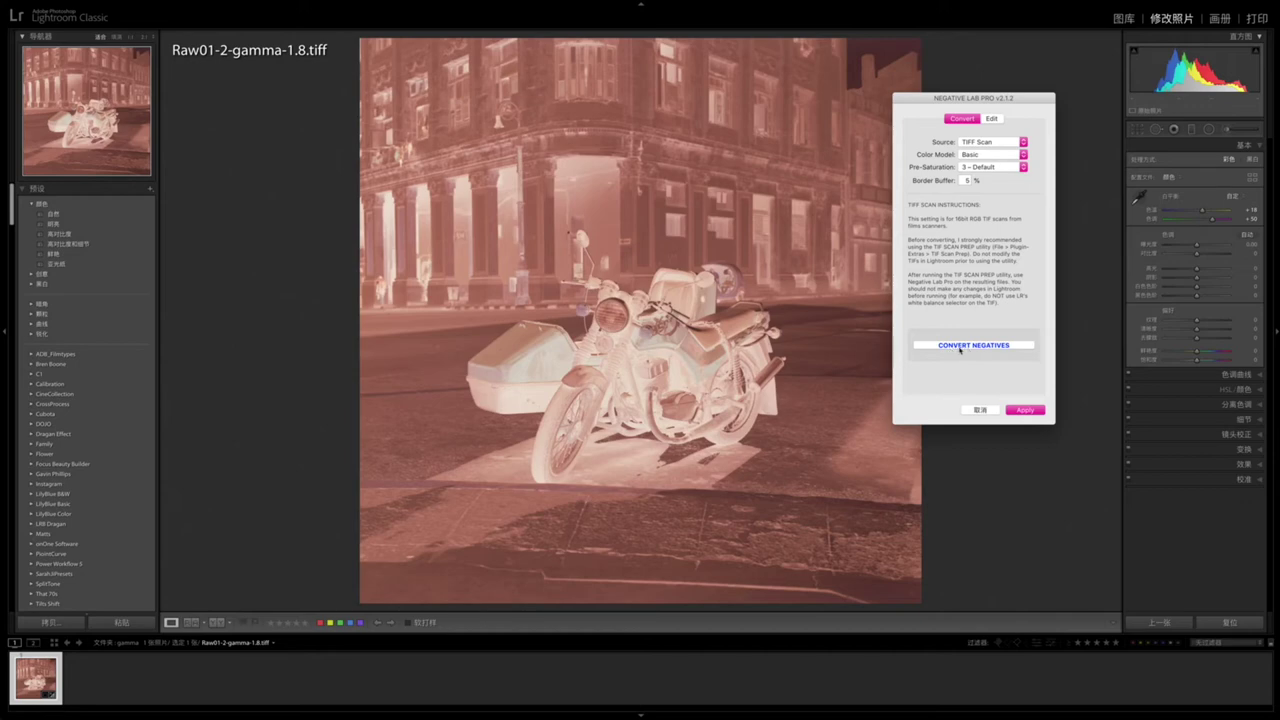
Convert the negative to a positive and move the dialog aside to uncover the photo.
click(960, 347)
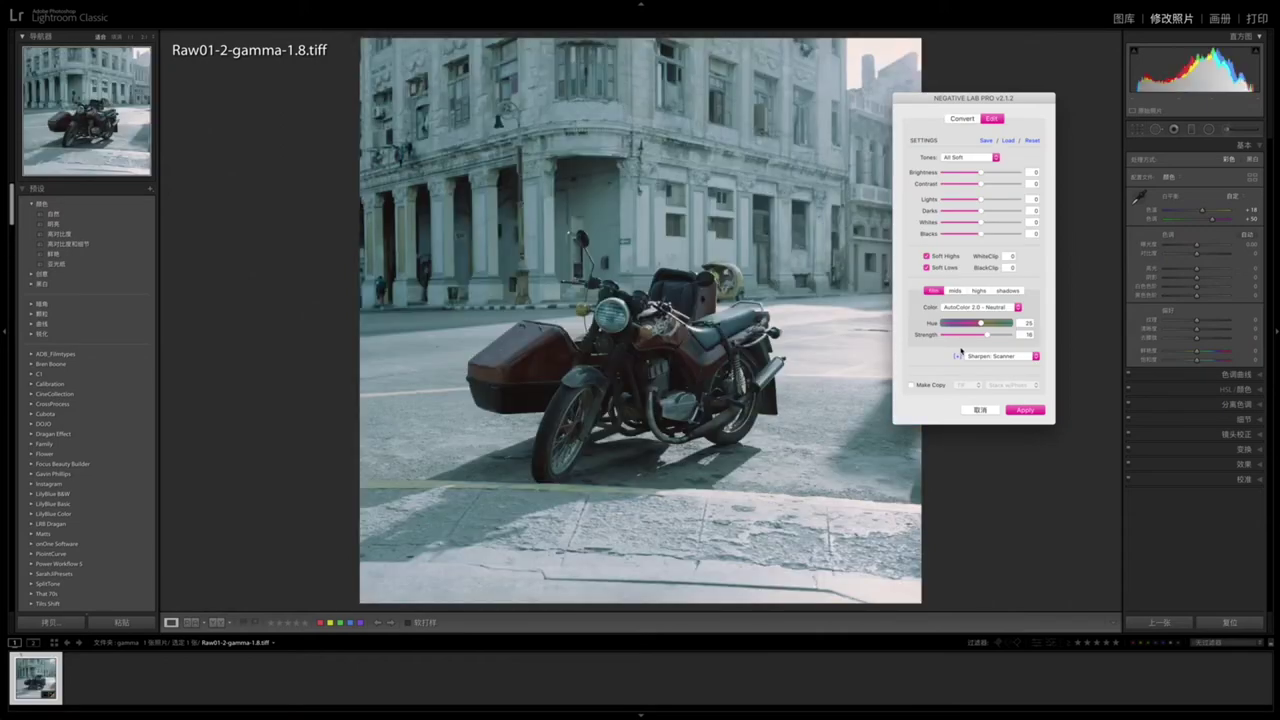
drag(919, 103, 956, 107)
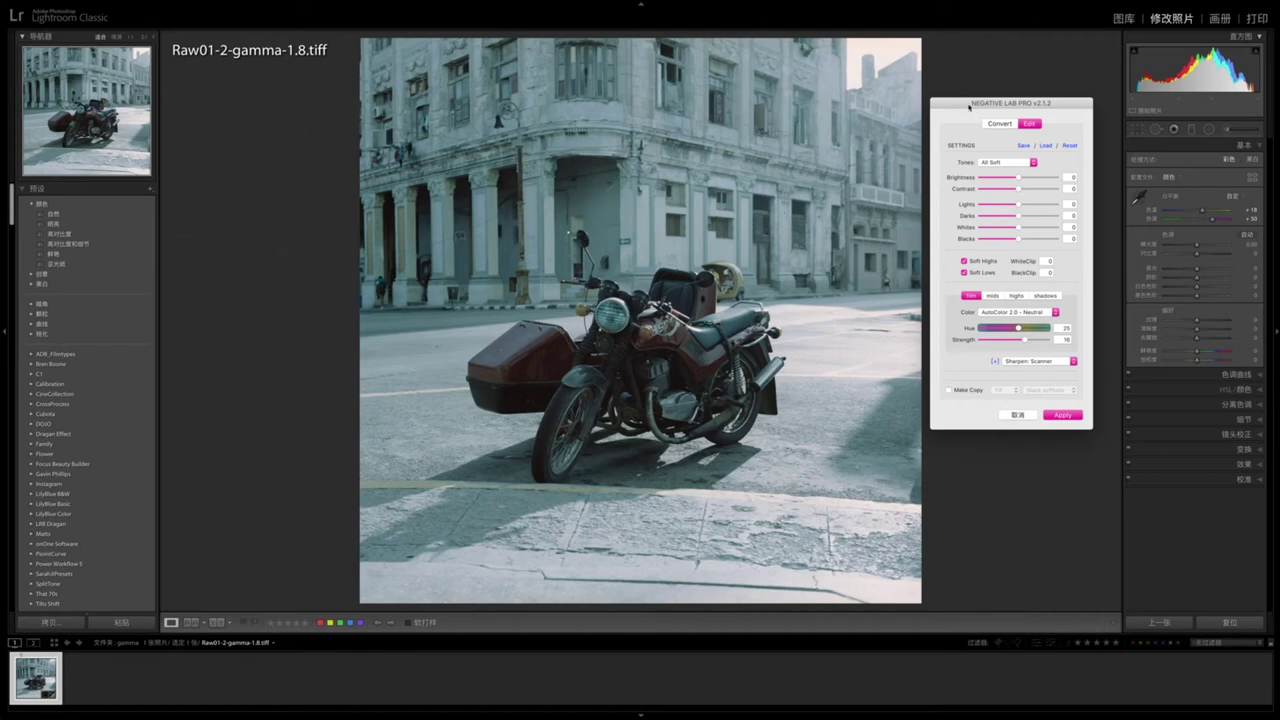
drag(969, 106, 960, 100)
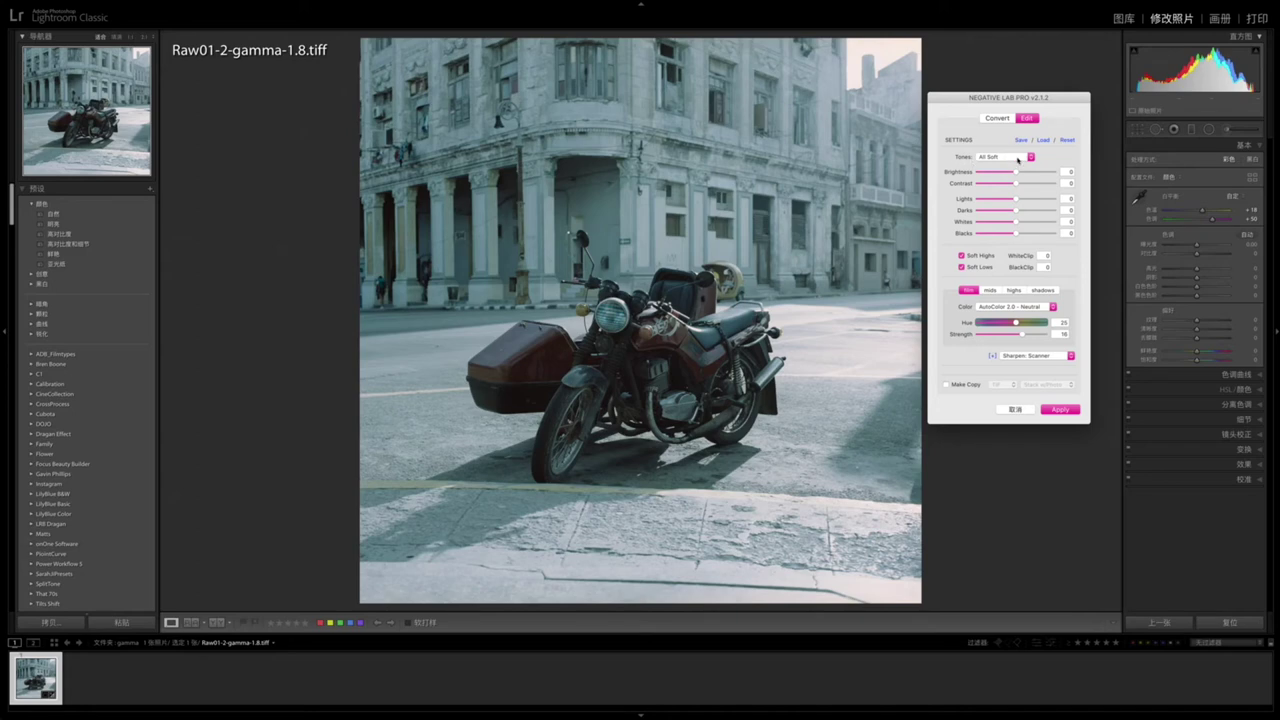
Try the Standard, Linear, Linear + Gamma, Linear Deep and Linear Flat tone profiles on the converted photo.
click(1018, 158)
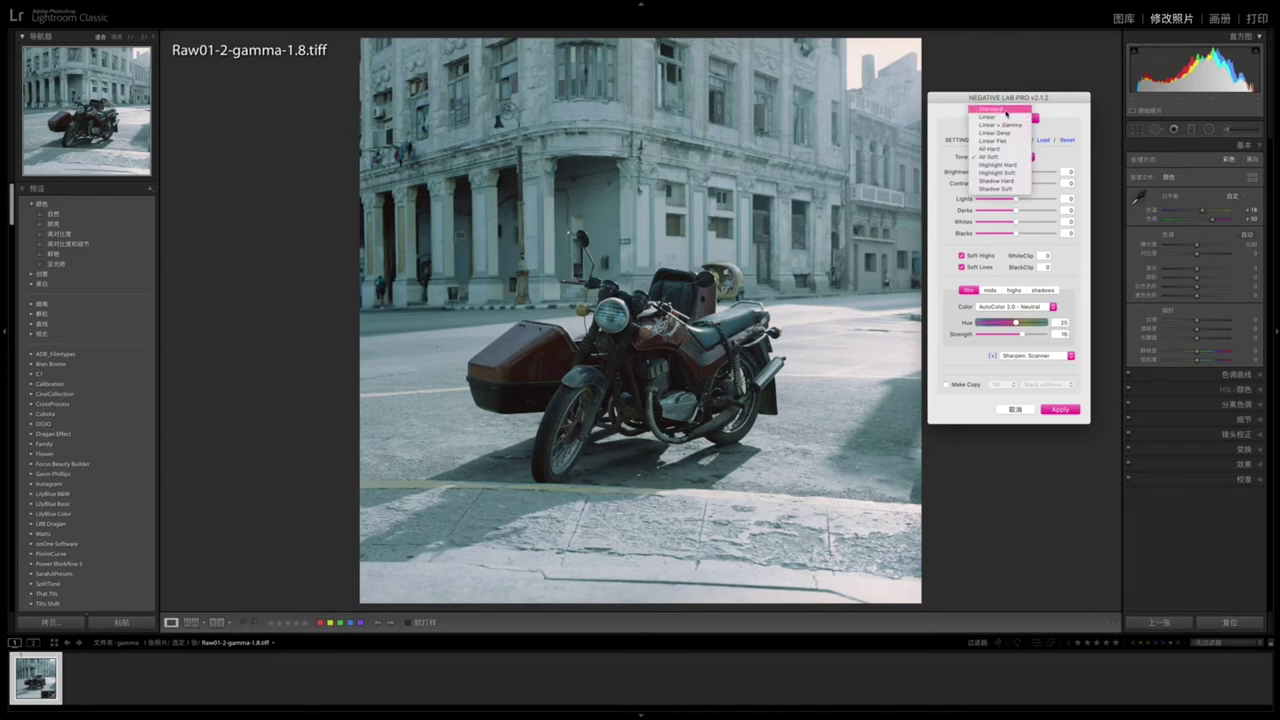
click(1005, 110)
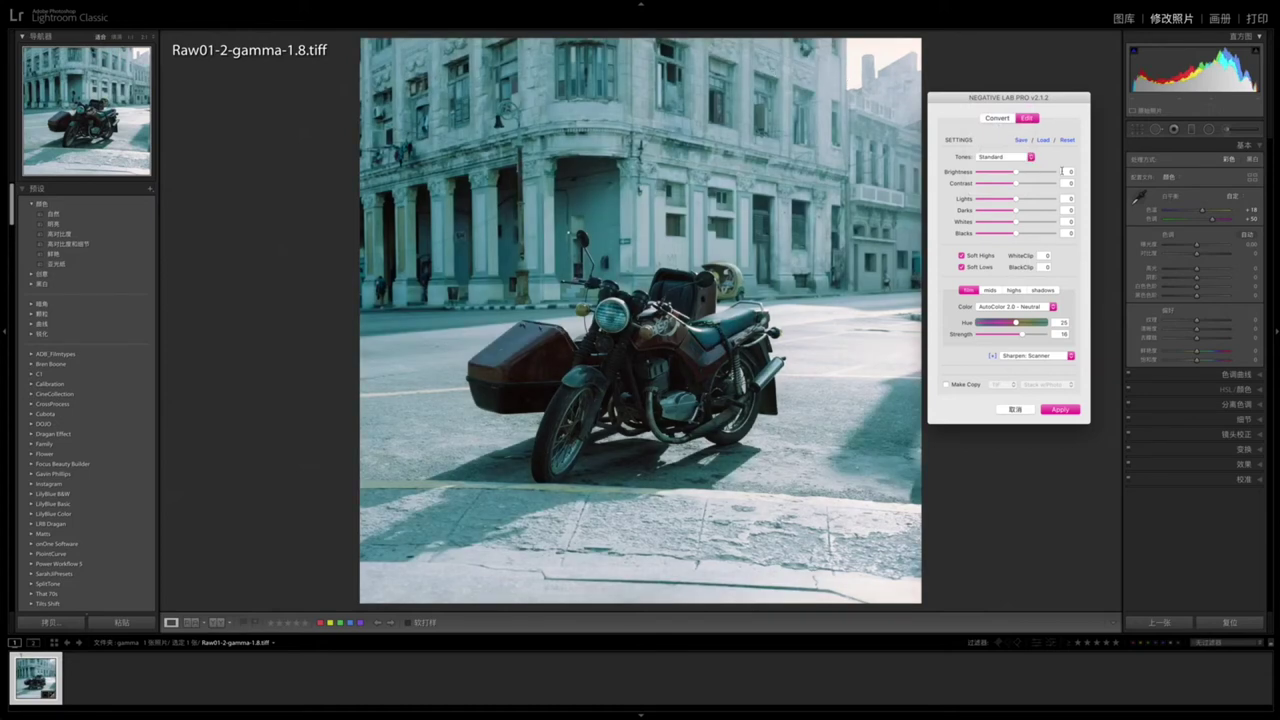
click(1012, 157)
click(1012, 165)
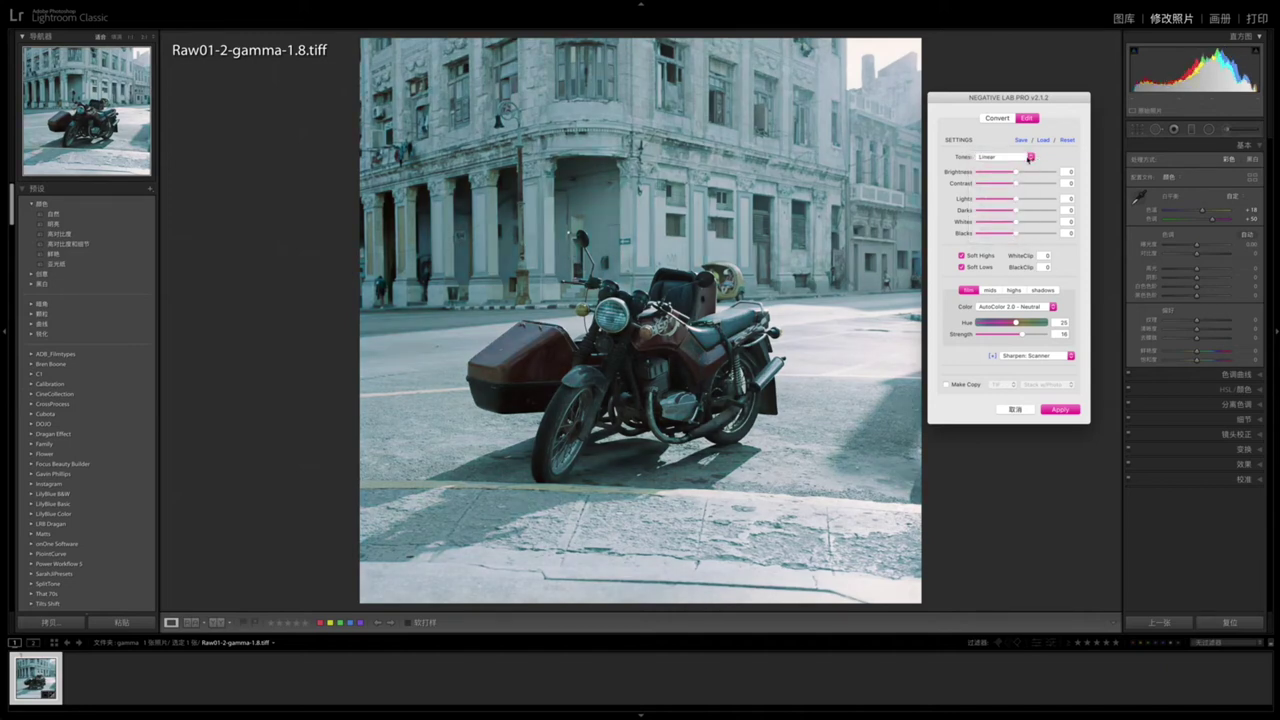
click(1030, 157)
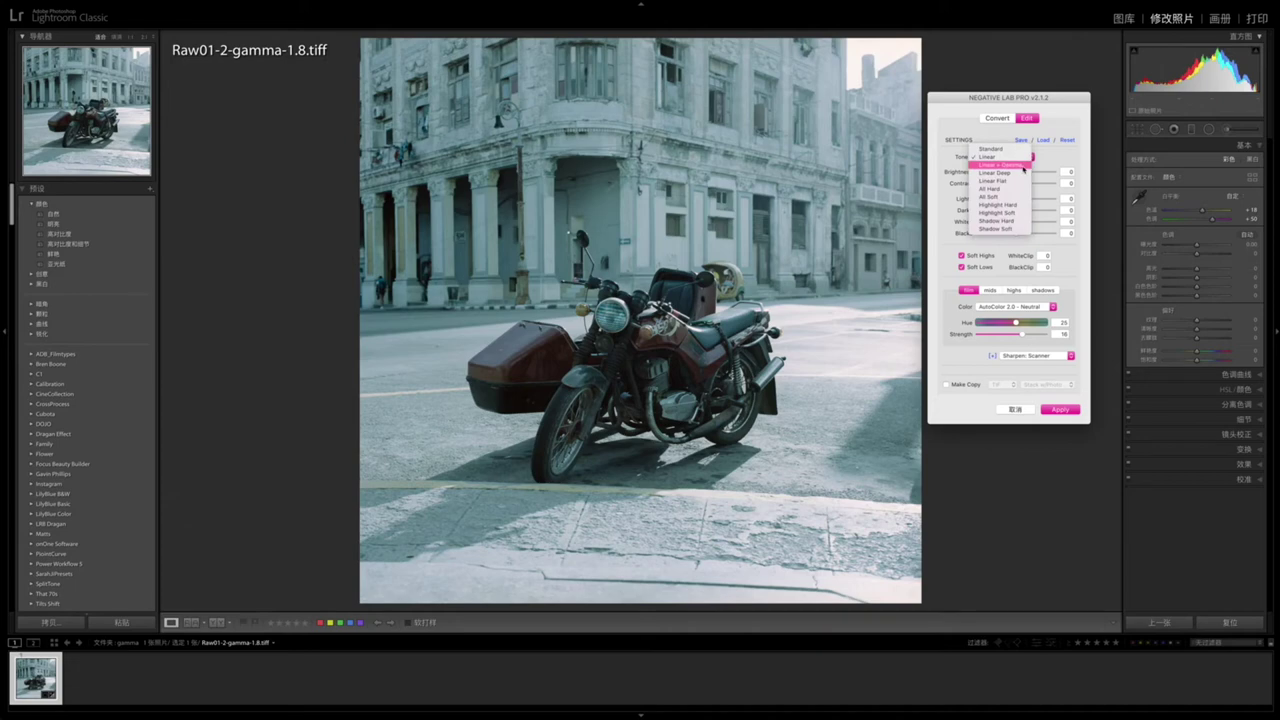
click(1021, 166)
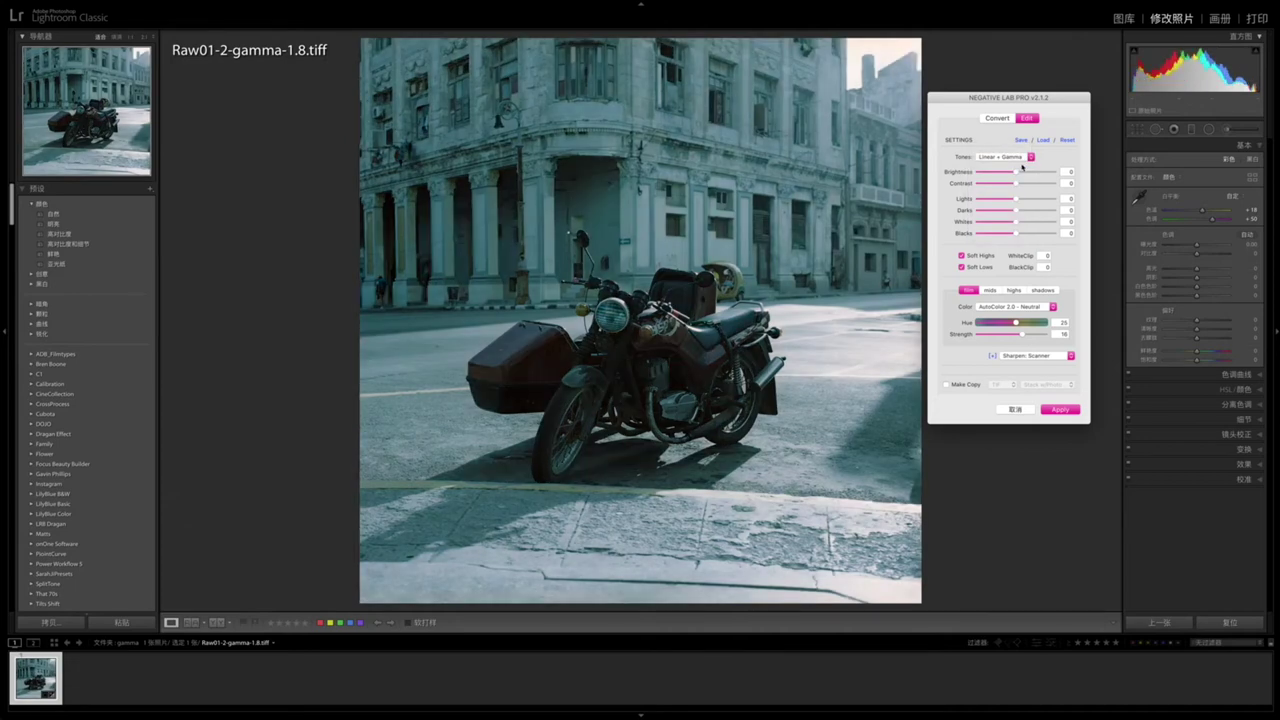
click(1022, 158)
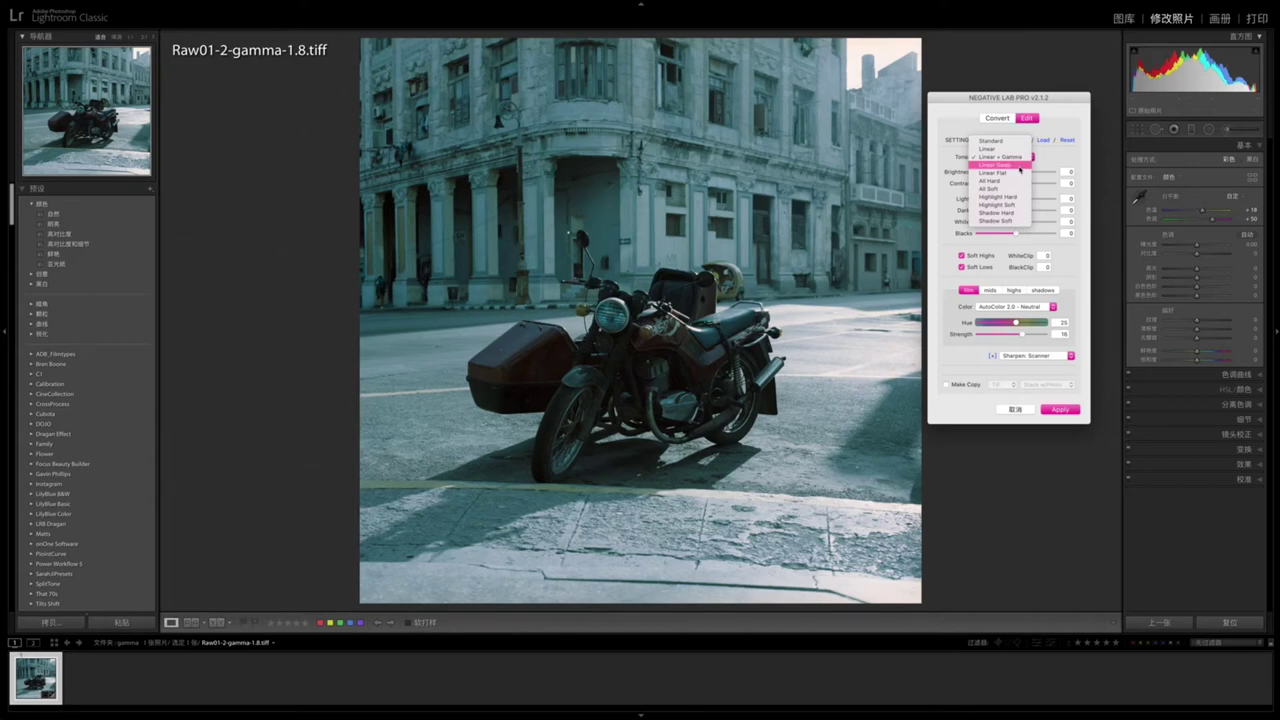
click(1020, 166)
click(1017, 158)
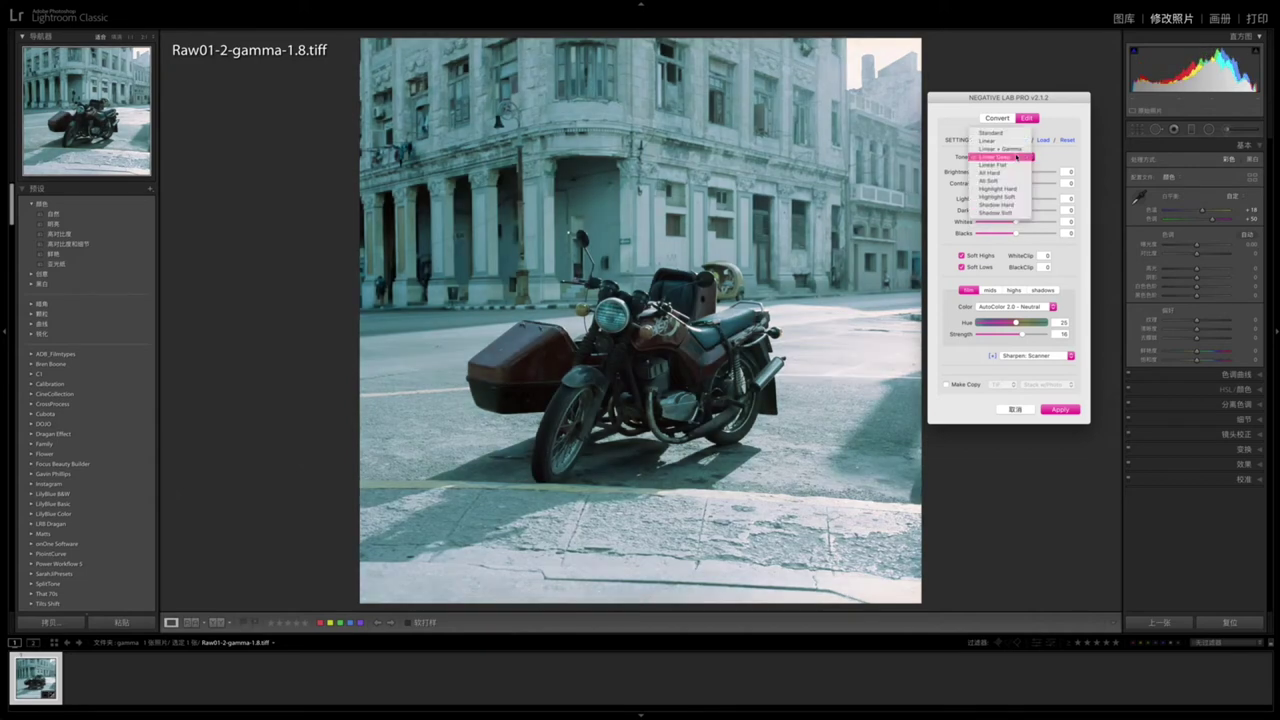
click(1022, 164)
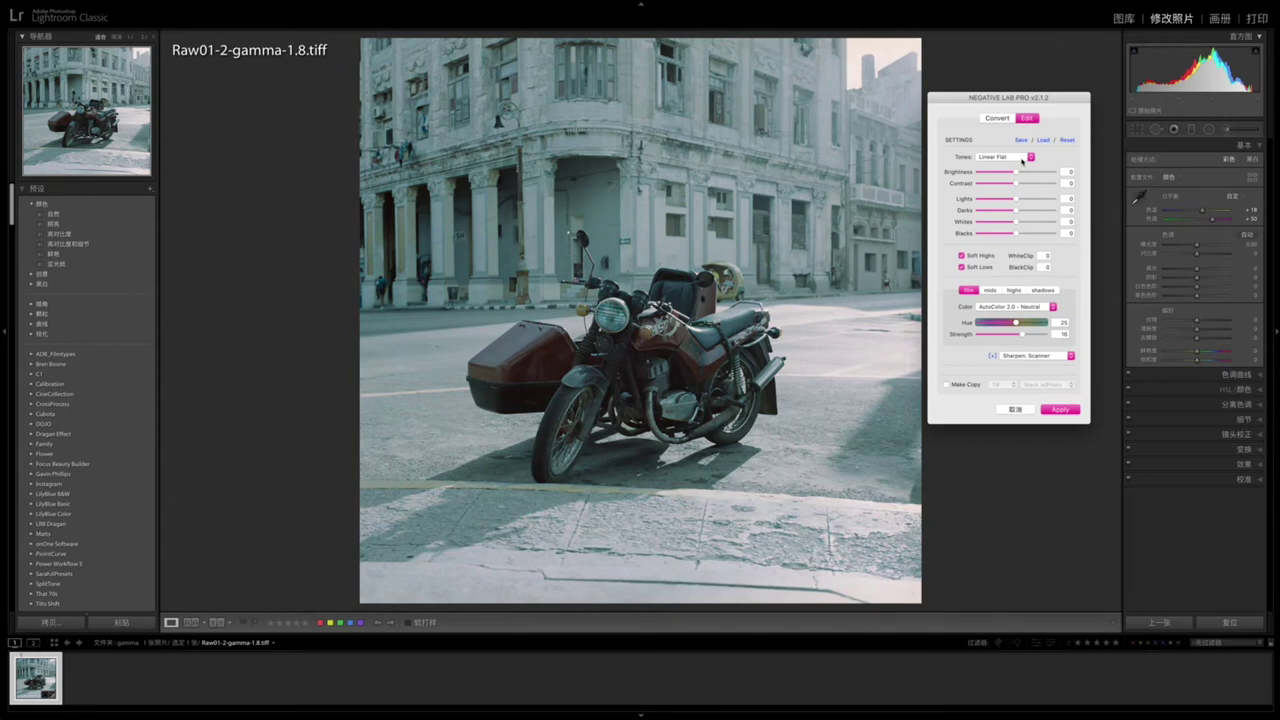
Try the All Hard, All Soft, Highlight Hard, Highlight Soft, Shadow Hard and Shadow Soft tone profiles on the photo.
click(1022, 158)
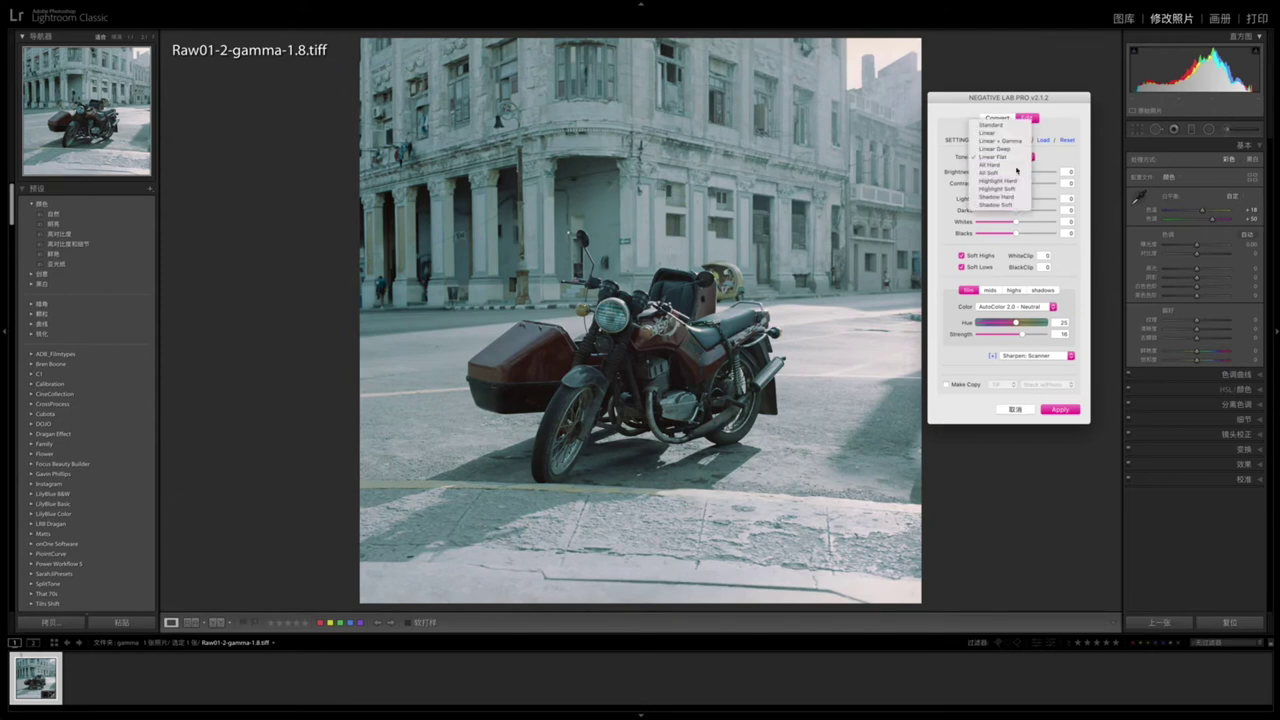
click(1017, 166)
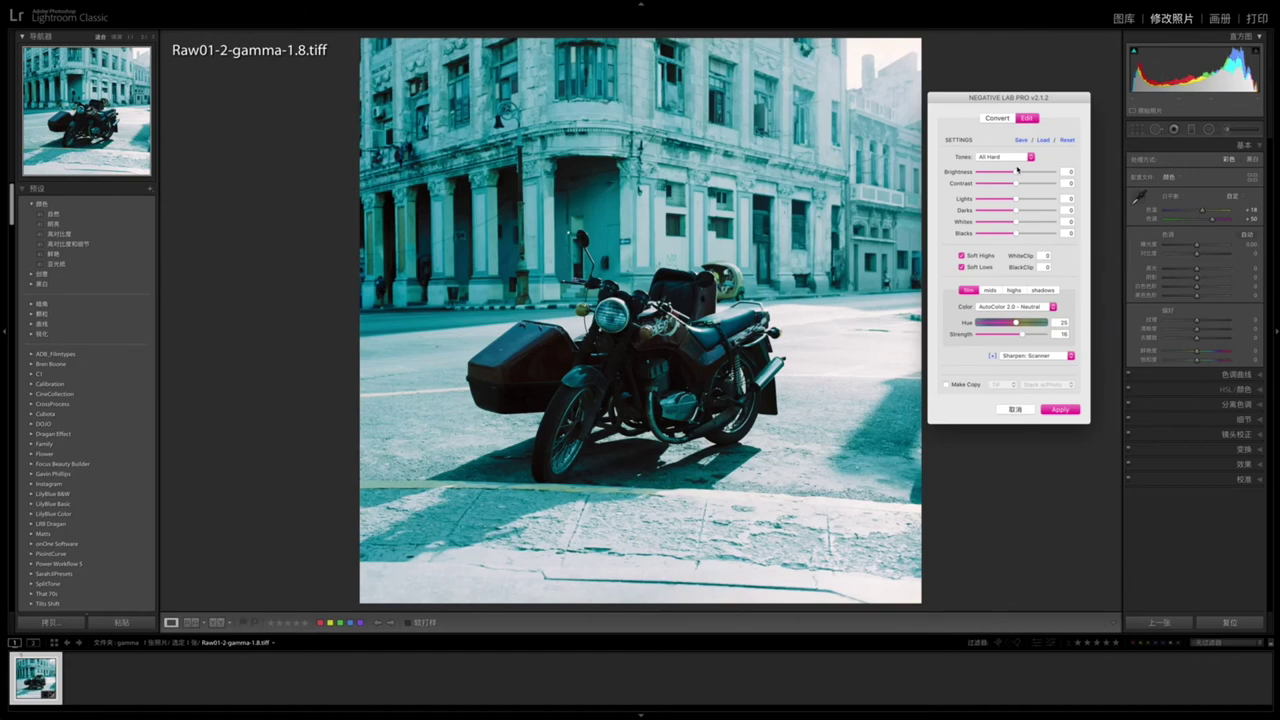
click(1008, 160)
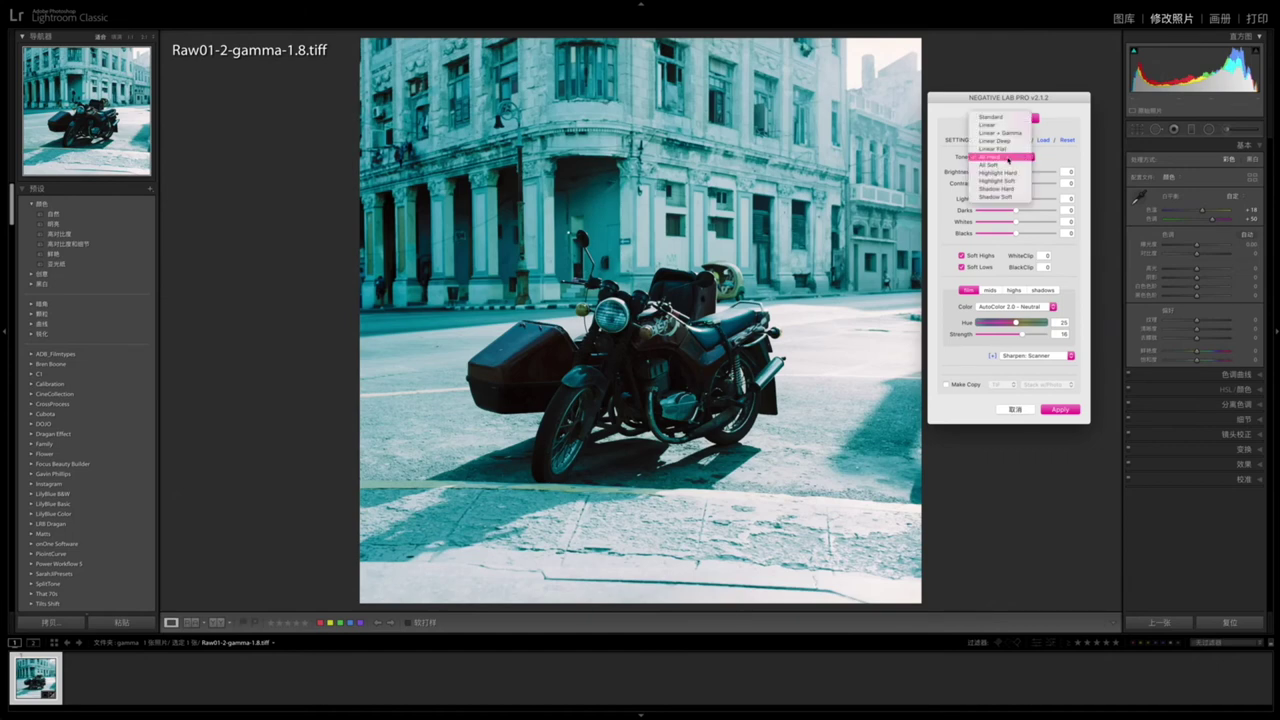
click(1010, 165)
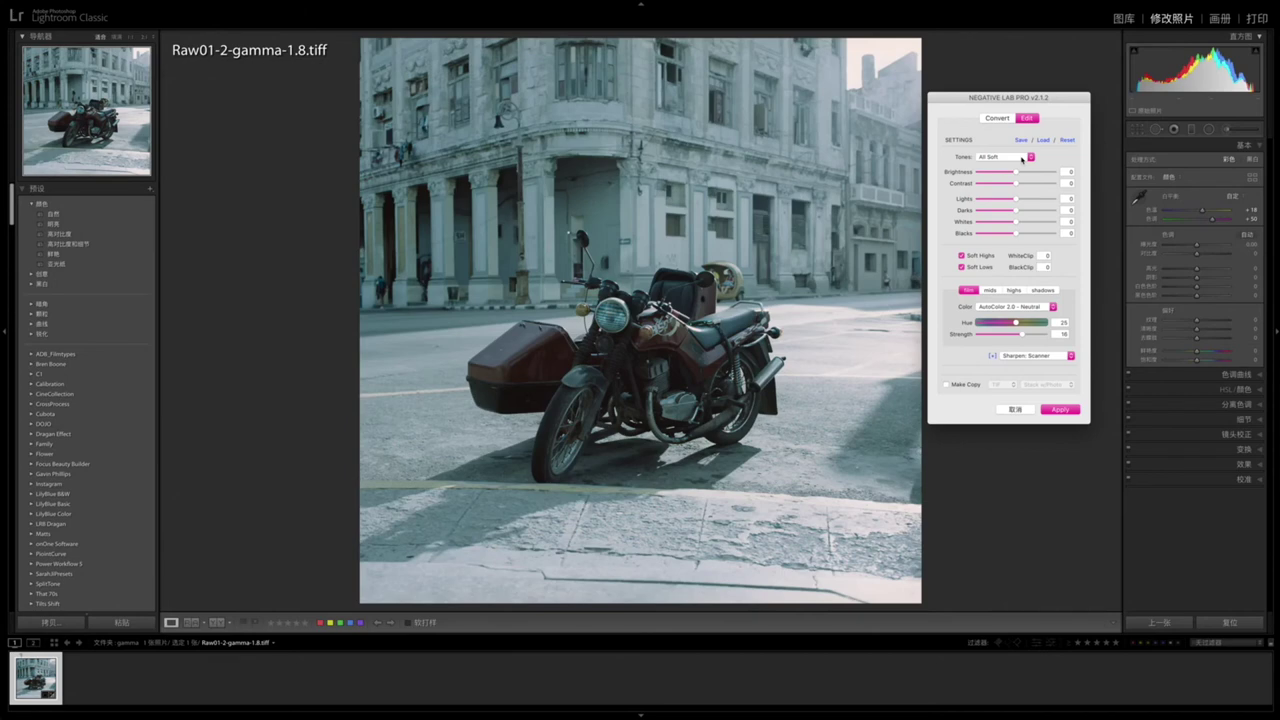
click(1022, 157)
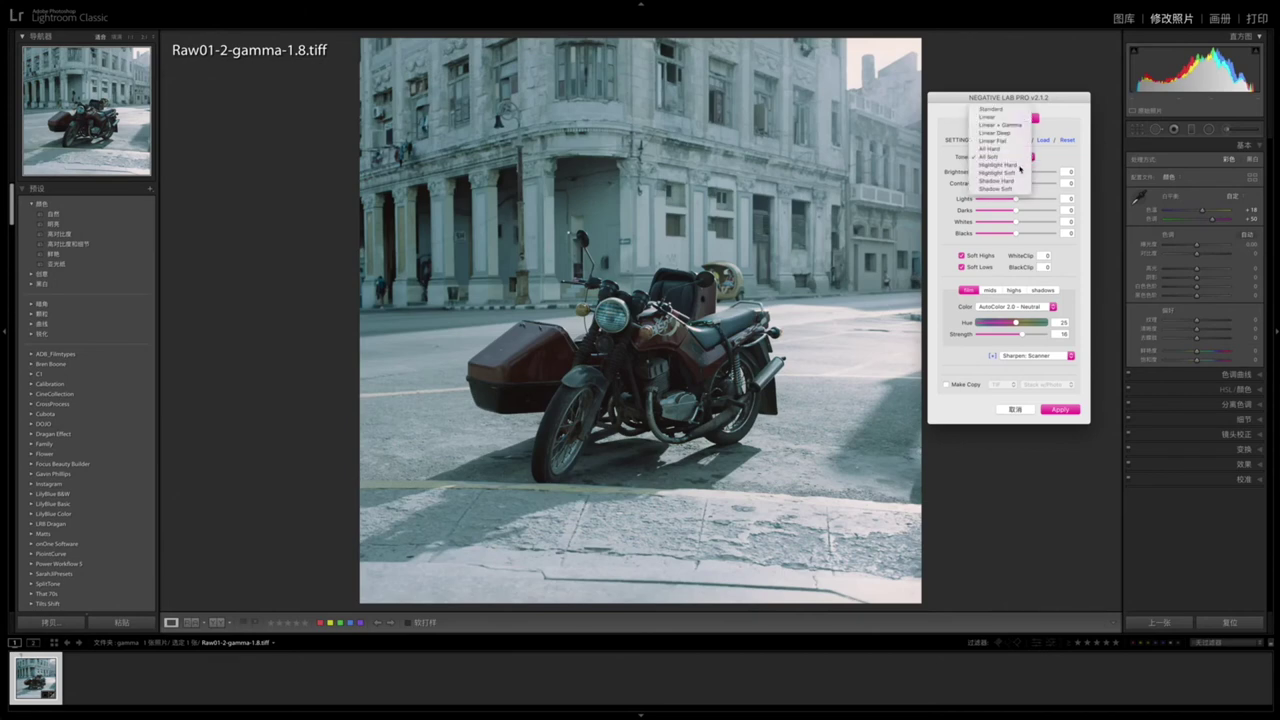
click(1018, 165)
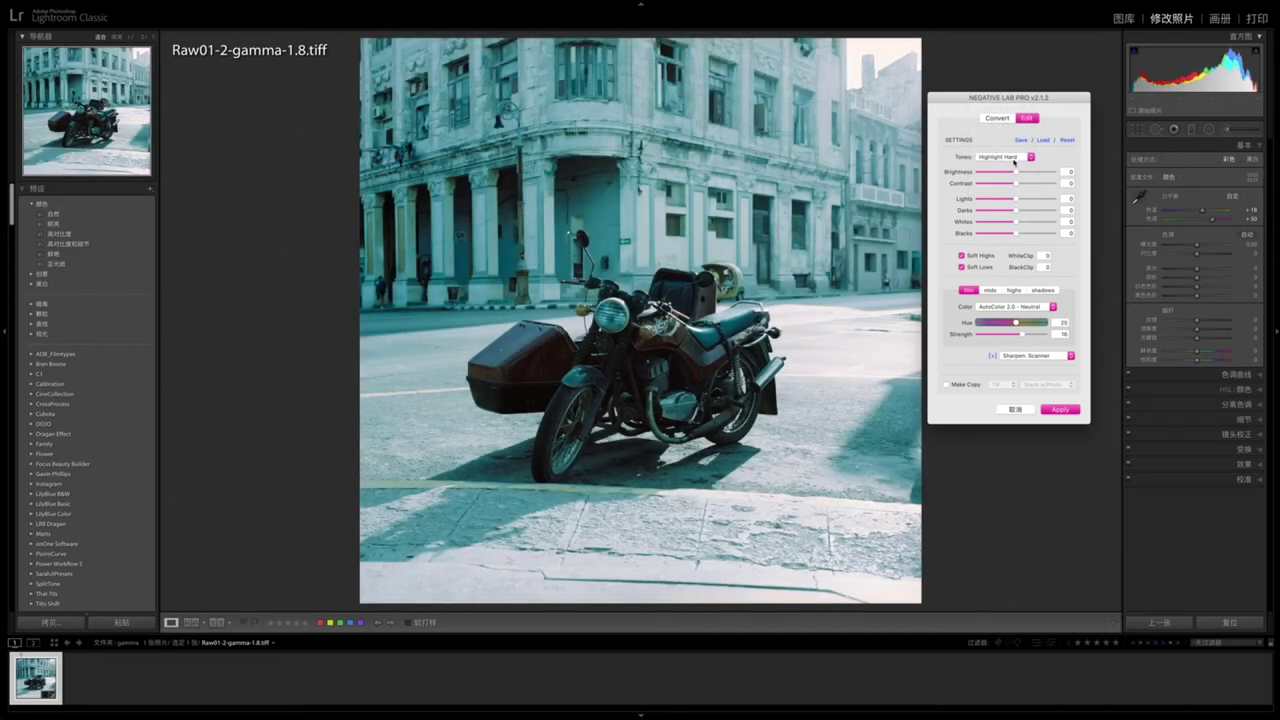
click(1014, 160)
click(1016, 165)
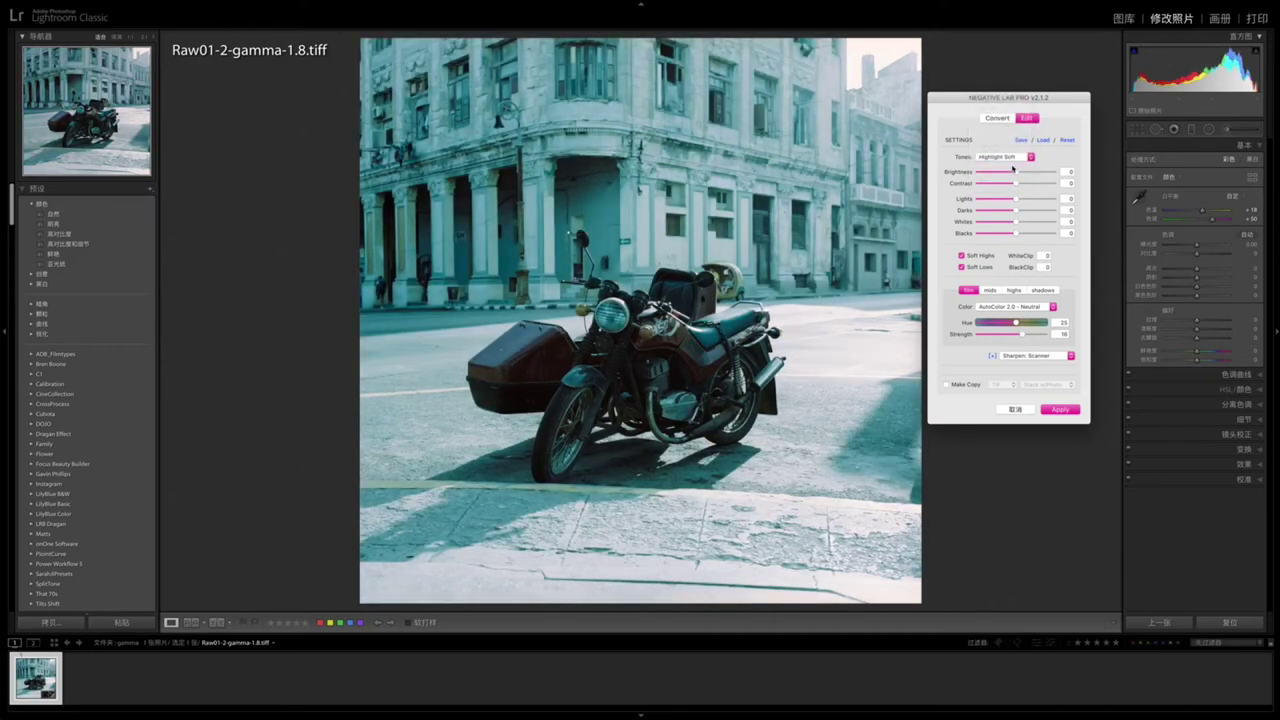
click(1021, 159)
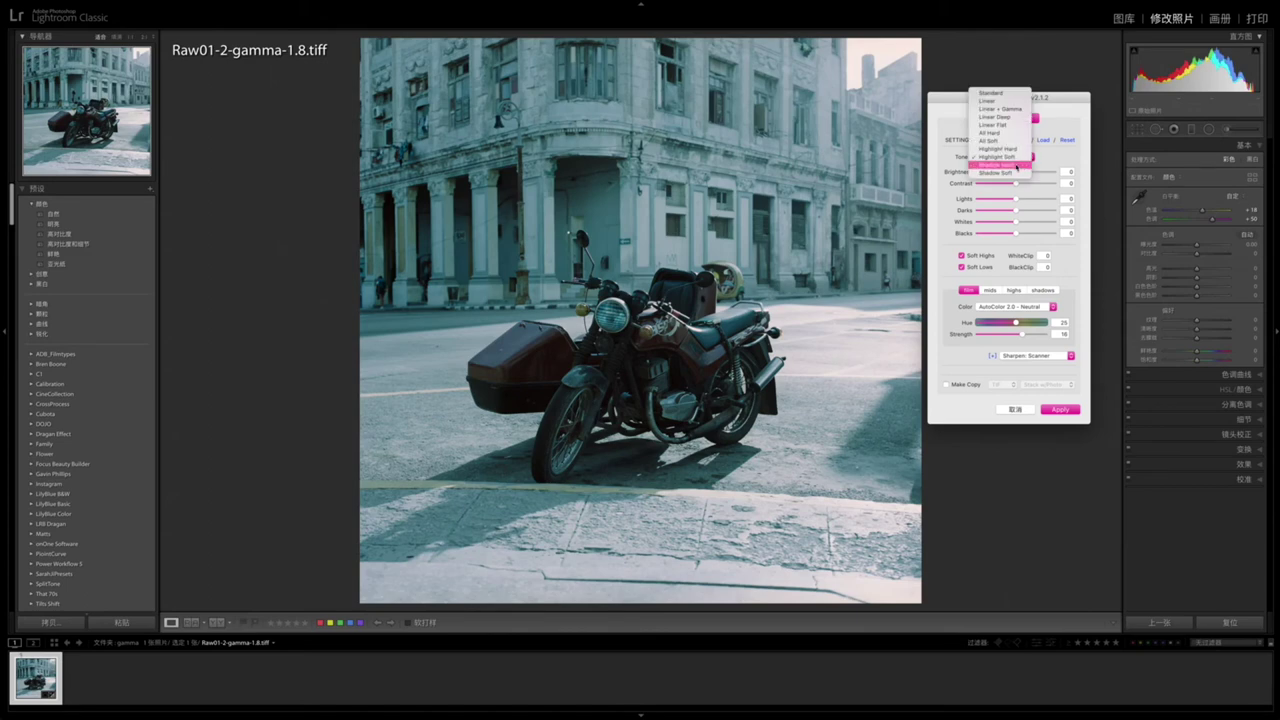
click(1019, 162)
click(1020, 160)
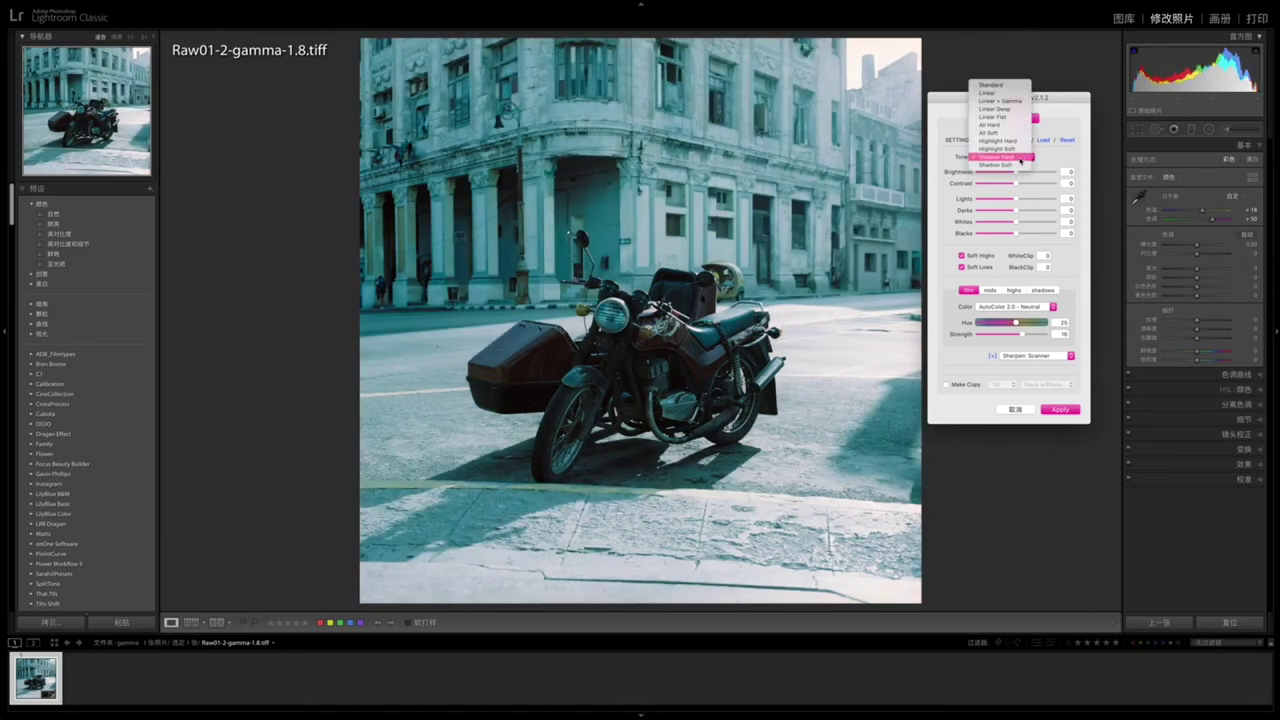
click(1020, 163)
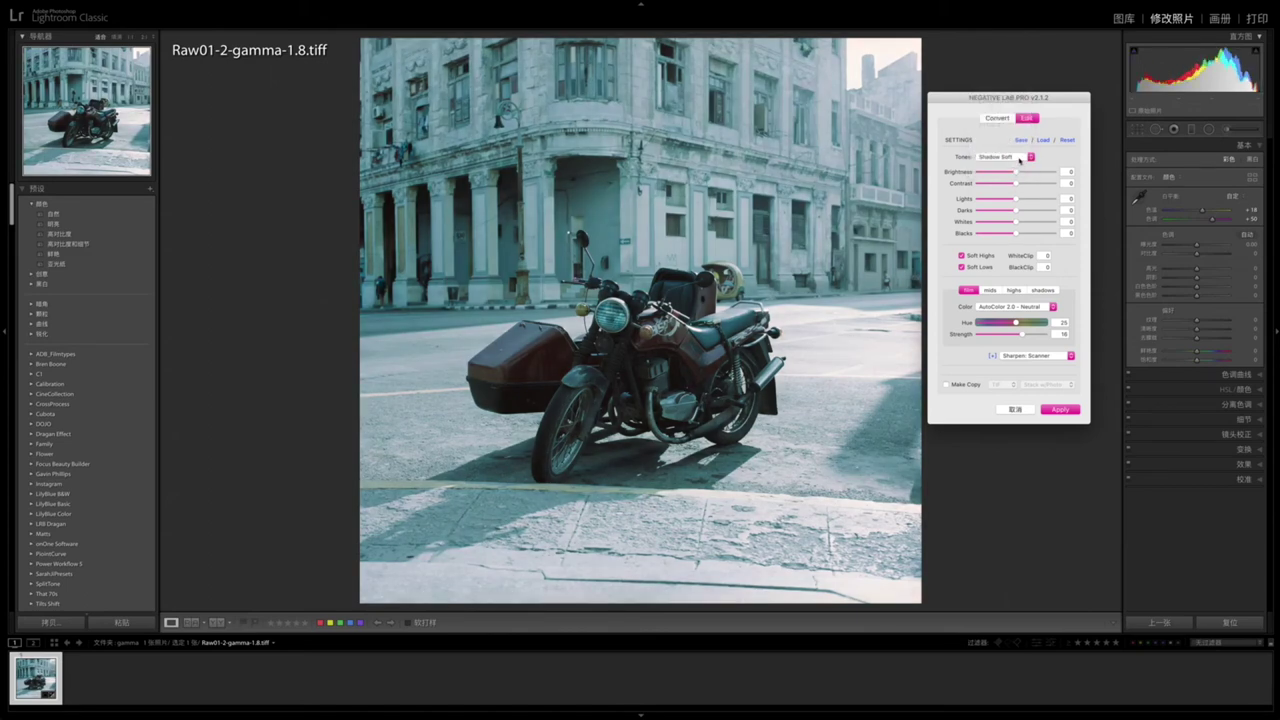
Compare the Linear Flat, All Soft, Linear and Standard tone profiles on the motorcycle photo.
click(1020, 160)
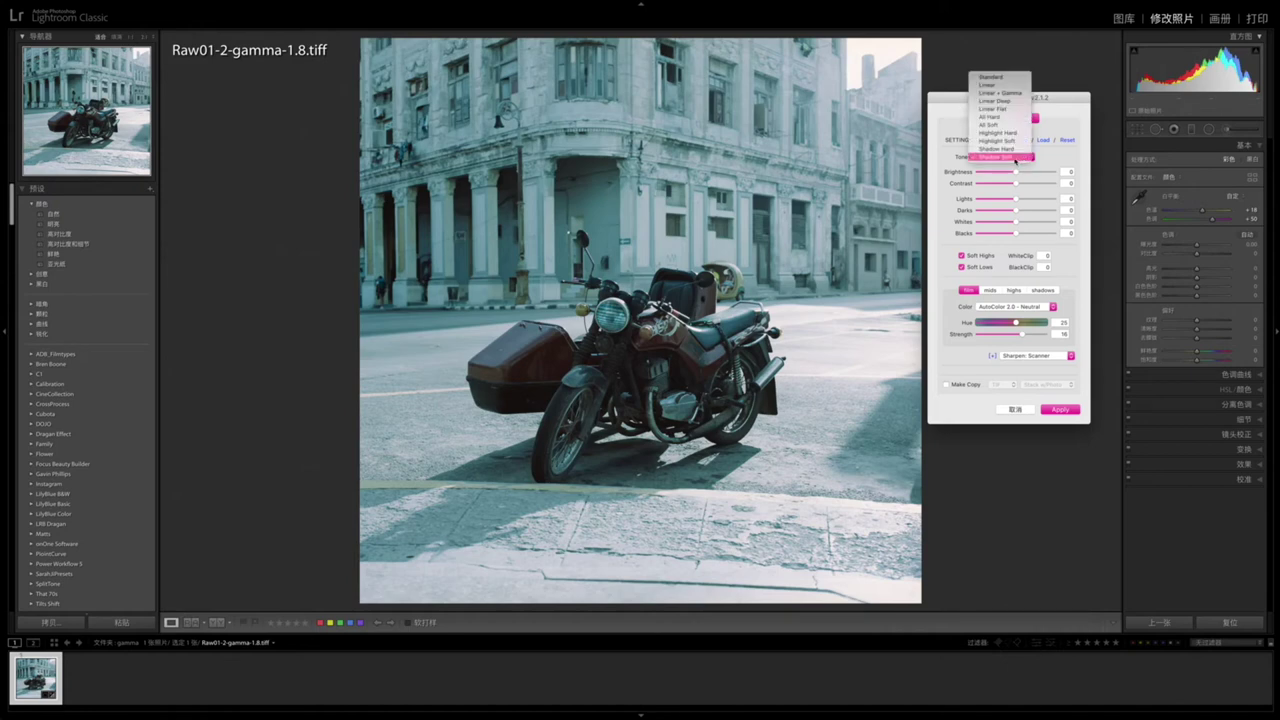
click(1012, 110)
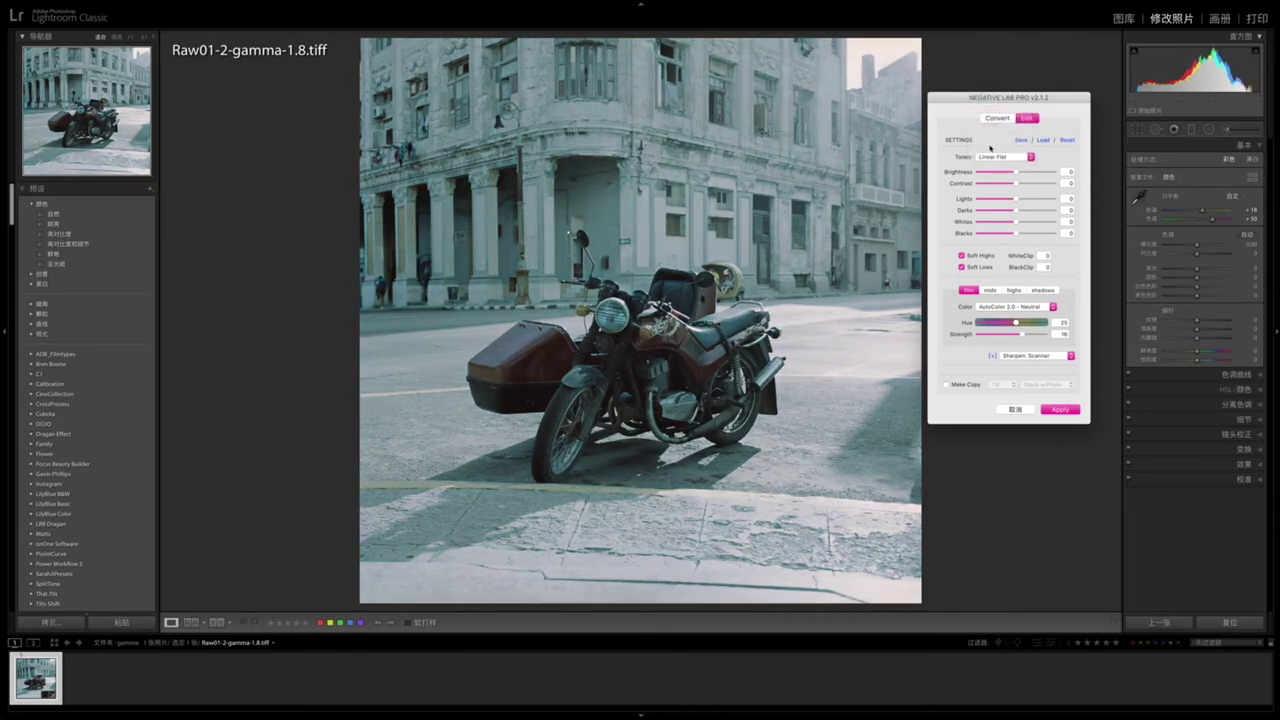
click(1005, 157)
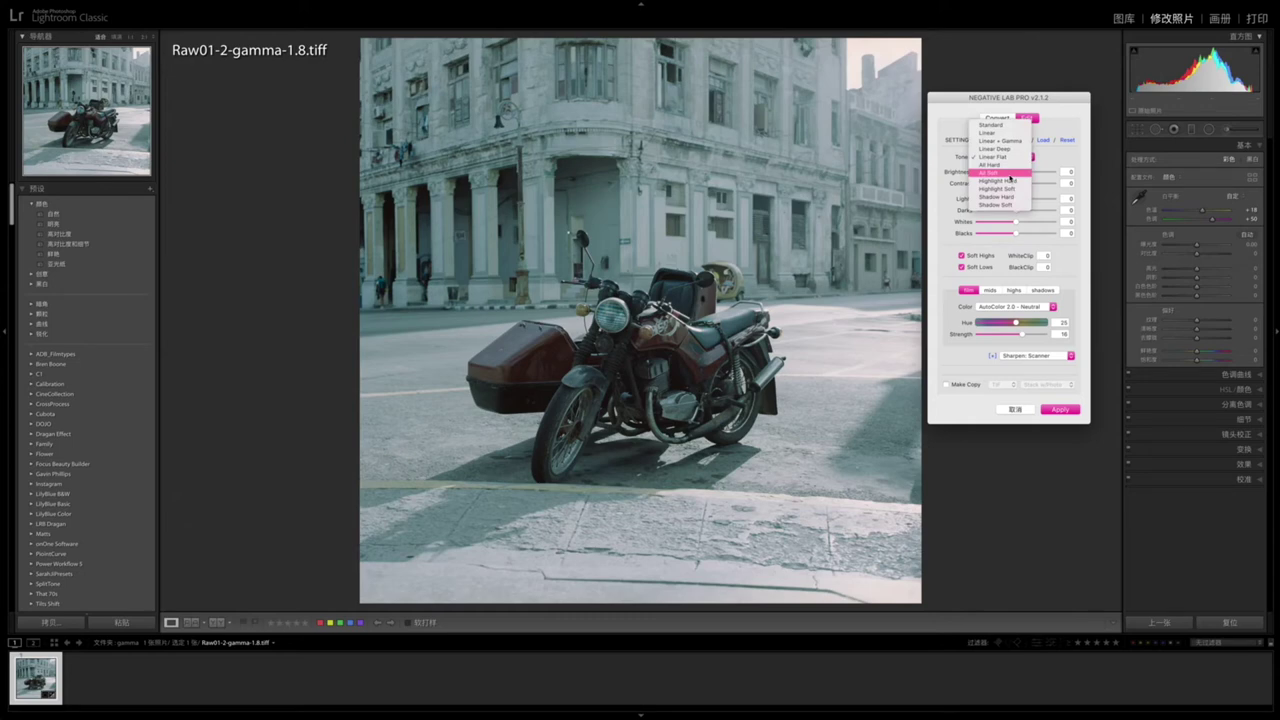
click(1010, 174)
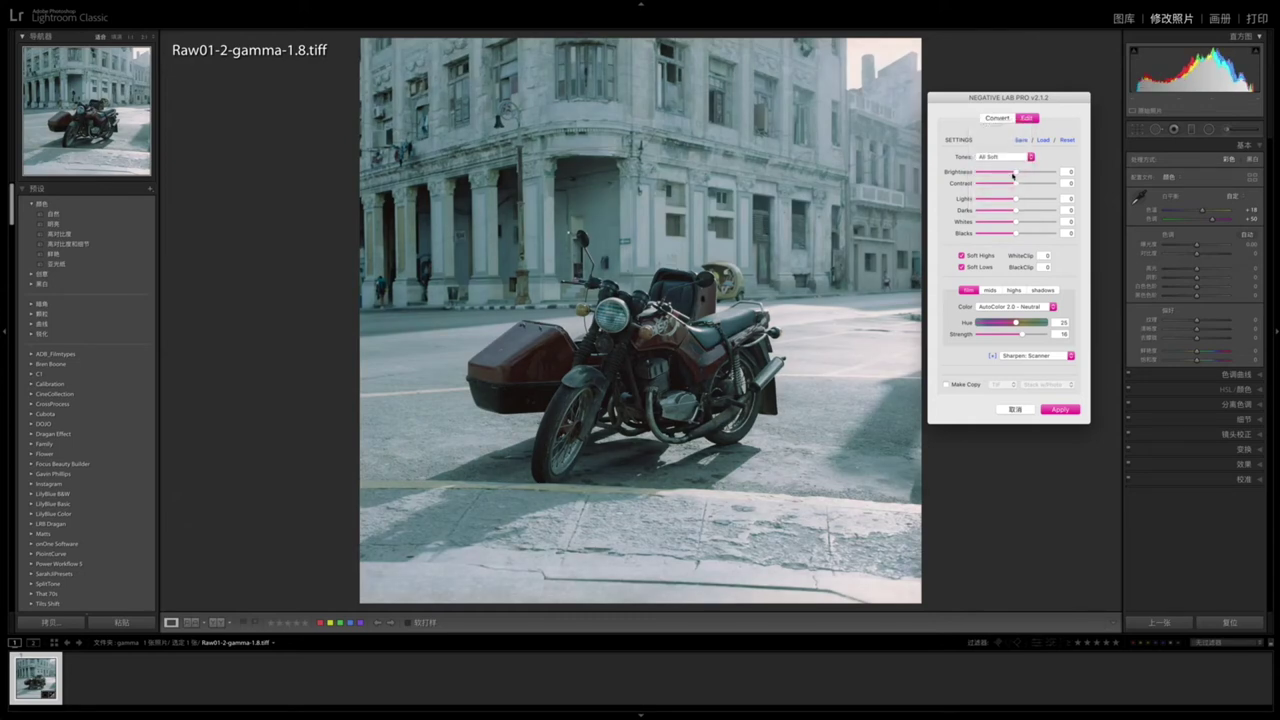
click(1013, 157)
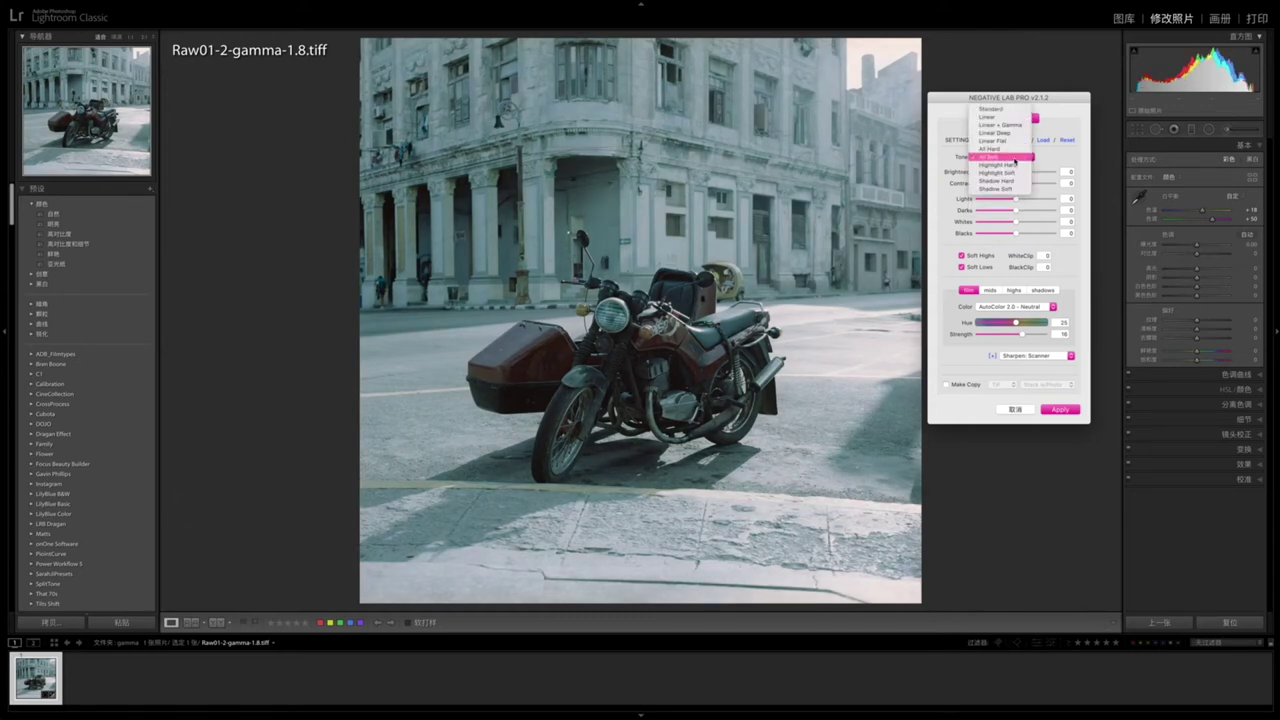
click(1000, 117)
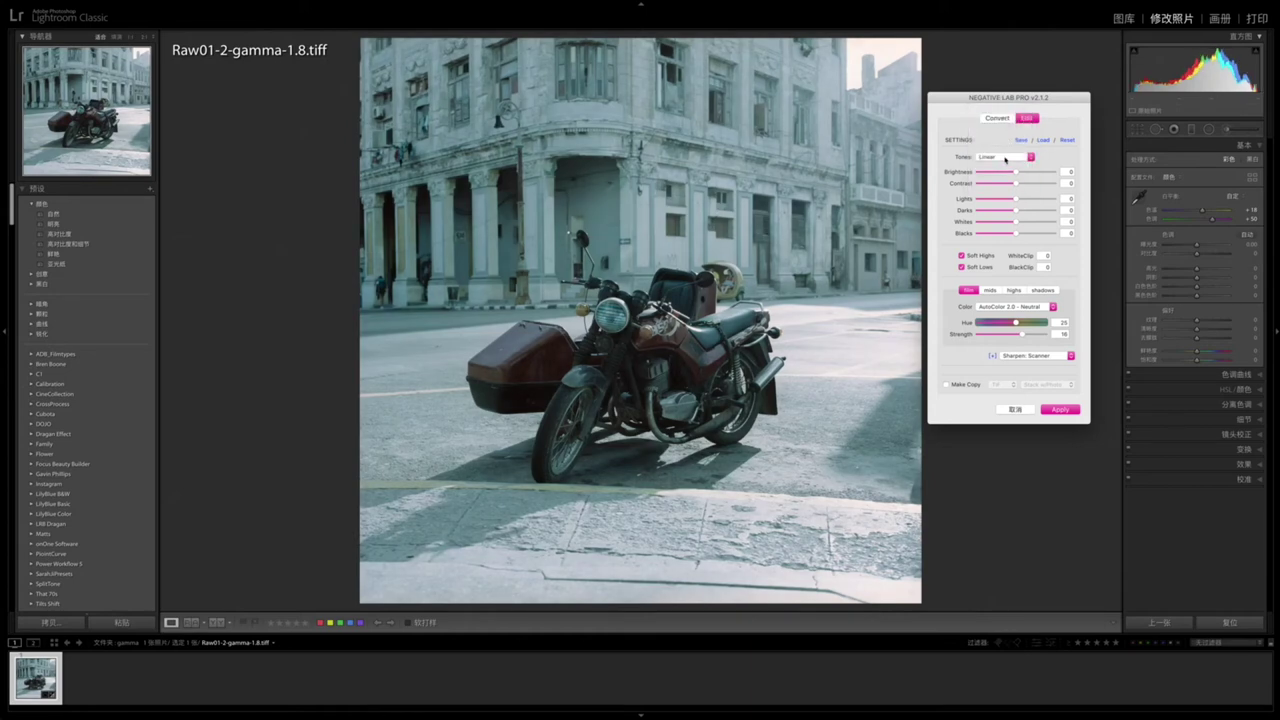
click(1005, 158)
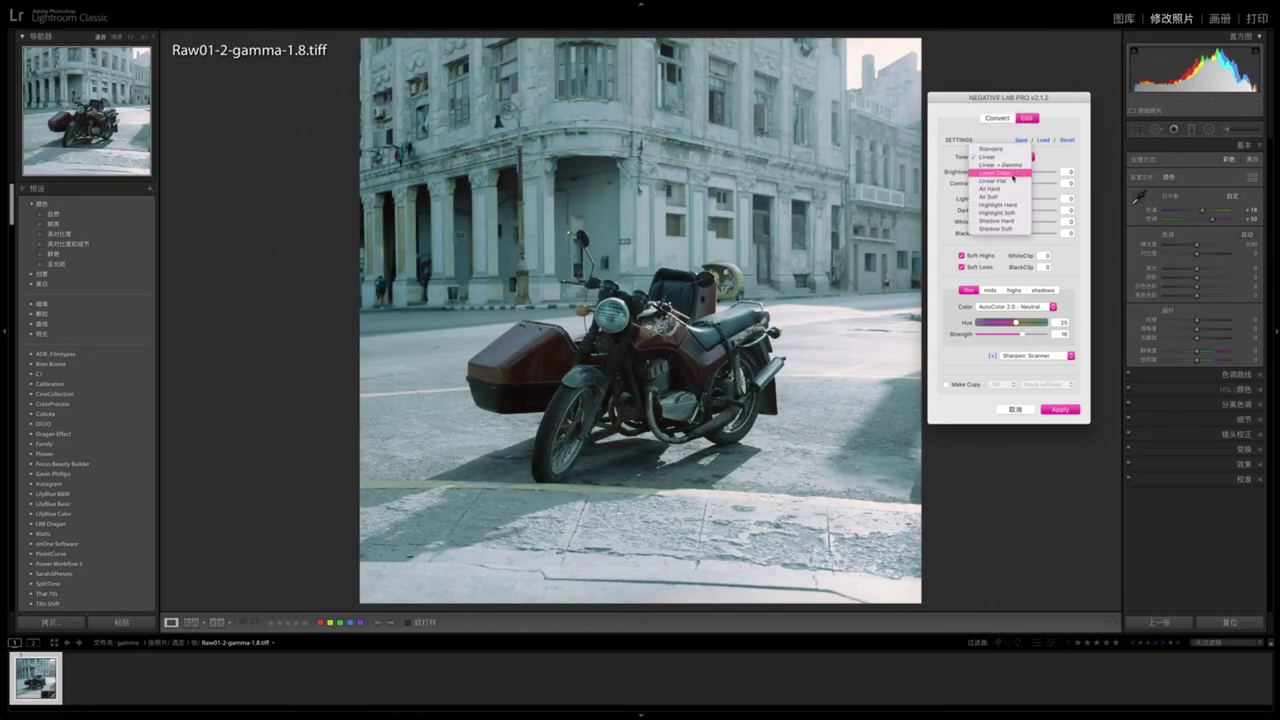
click(1012, 182)
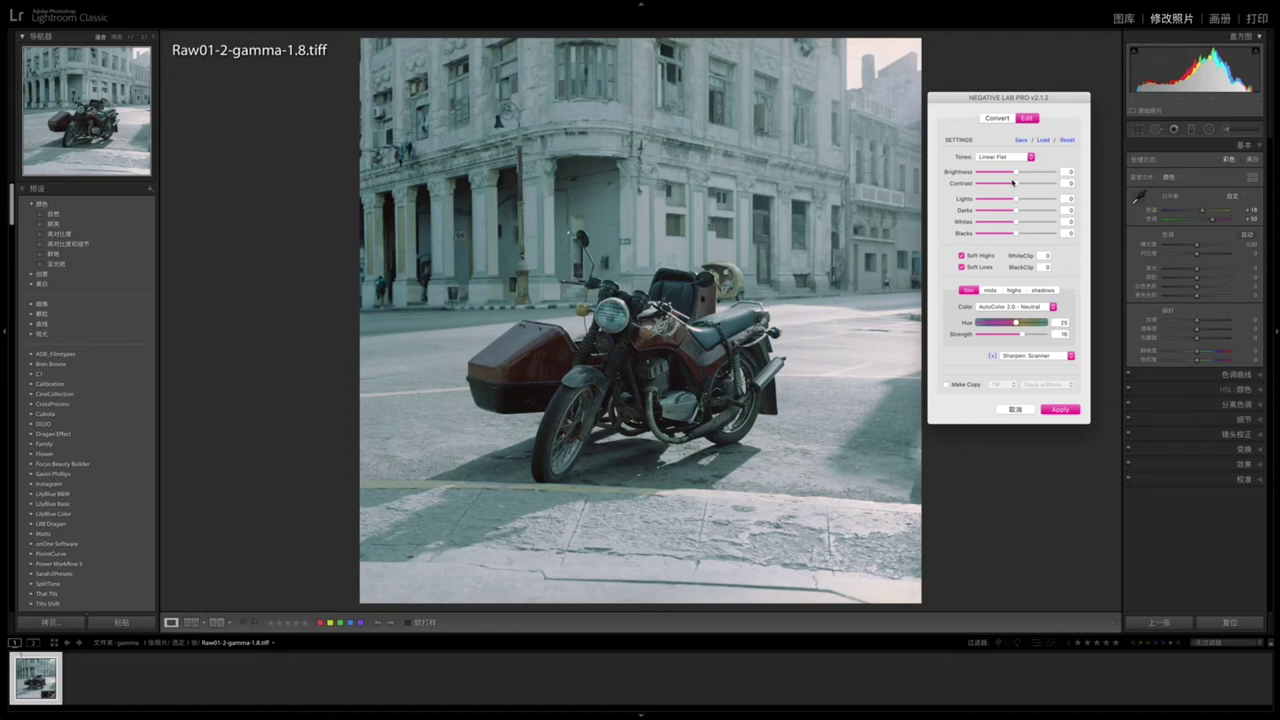
click(1005, 157)
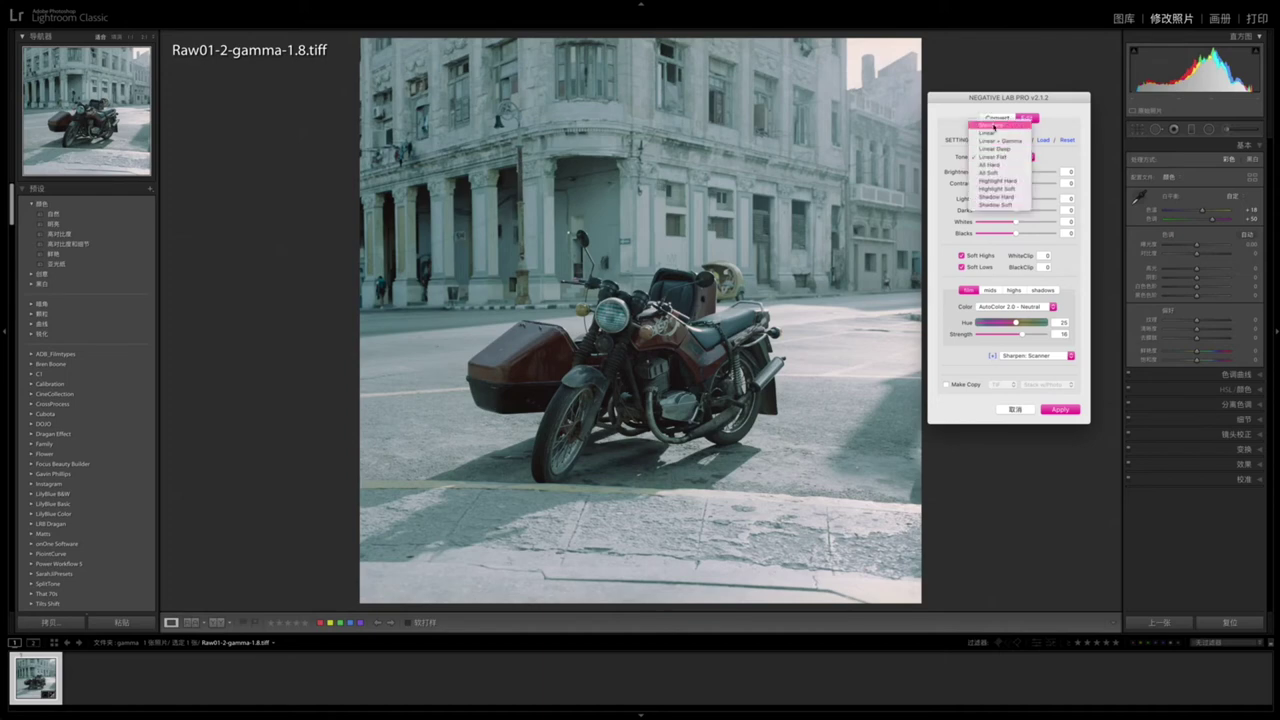
click(1000, 124)
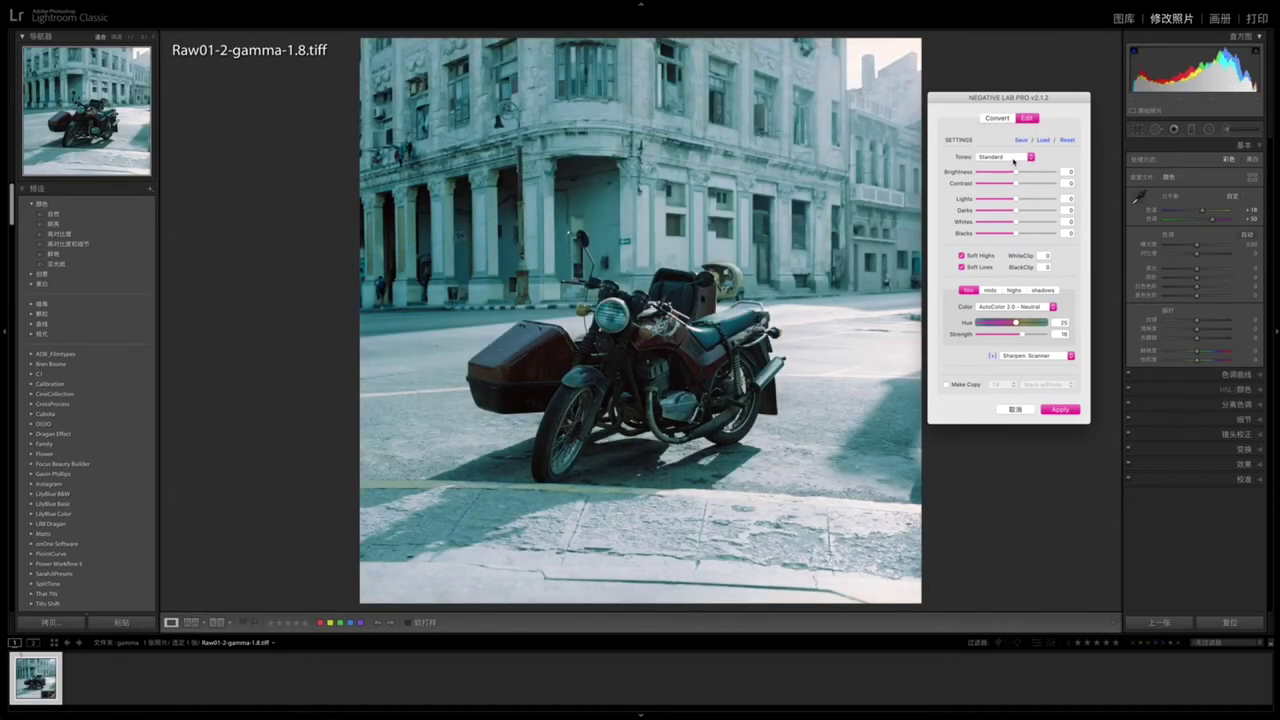
Set the tone profile to Linear Flat with brightness 1 and contrast -3, trying stronger contrast reductions on the way.
click(1013, 158)
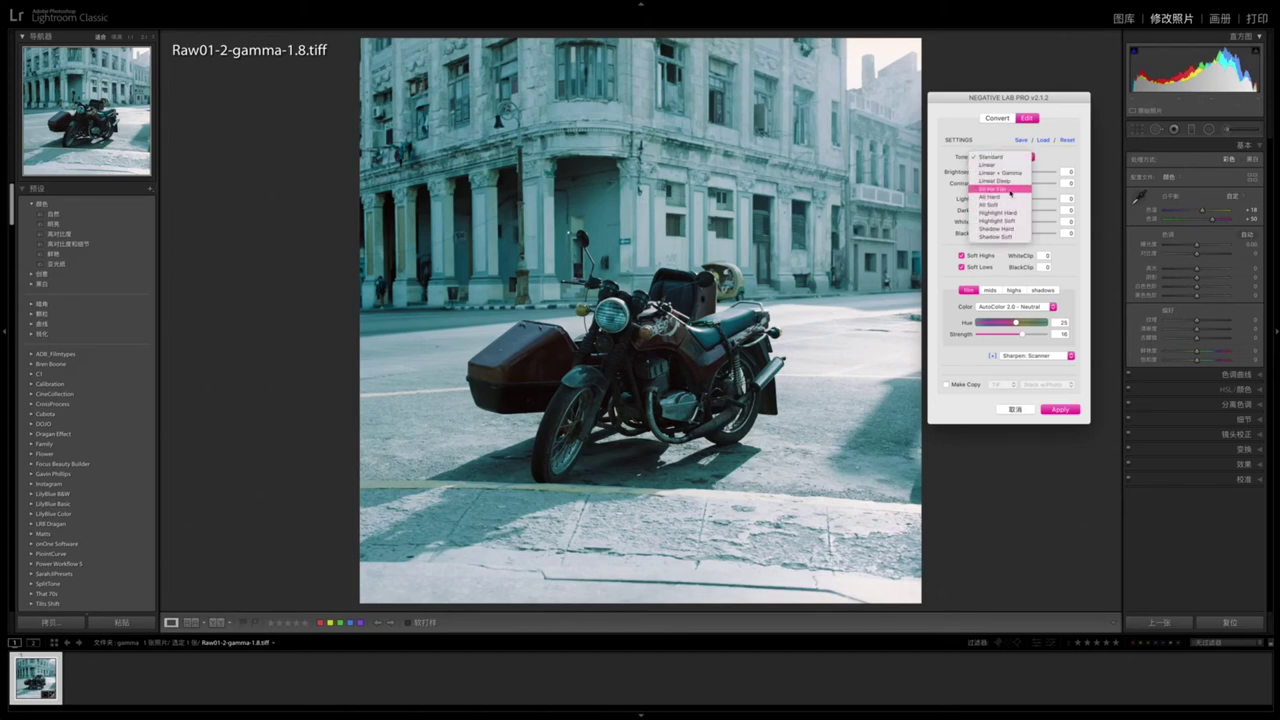
click(1010, 189)
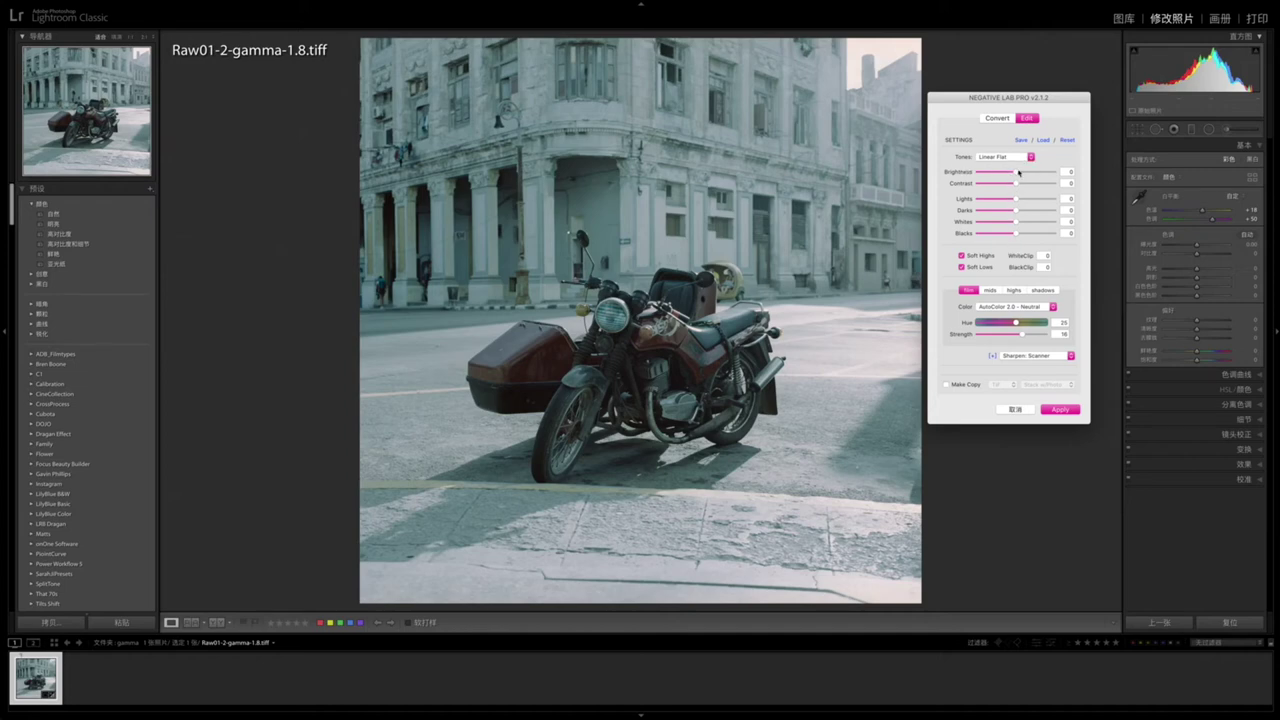
mouse_move(1016, 174)
mouse_down()
mouse_move(999, 175)
mouse_move(1016, 174)
mouse_up()
drag(1015, 186, 994, 186)
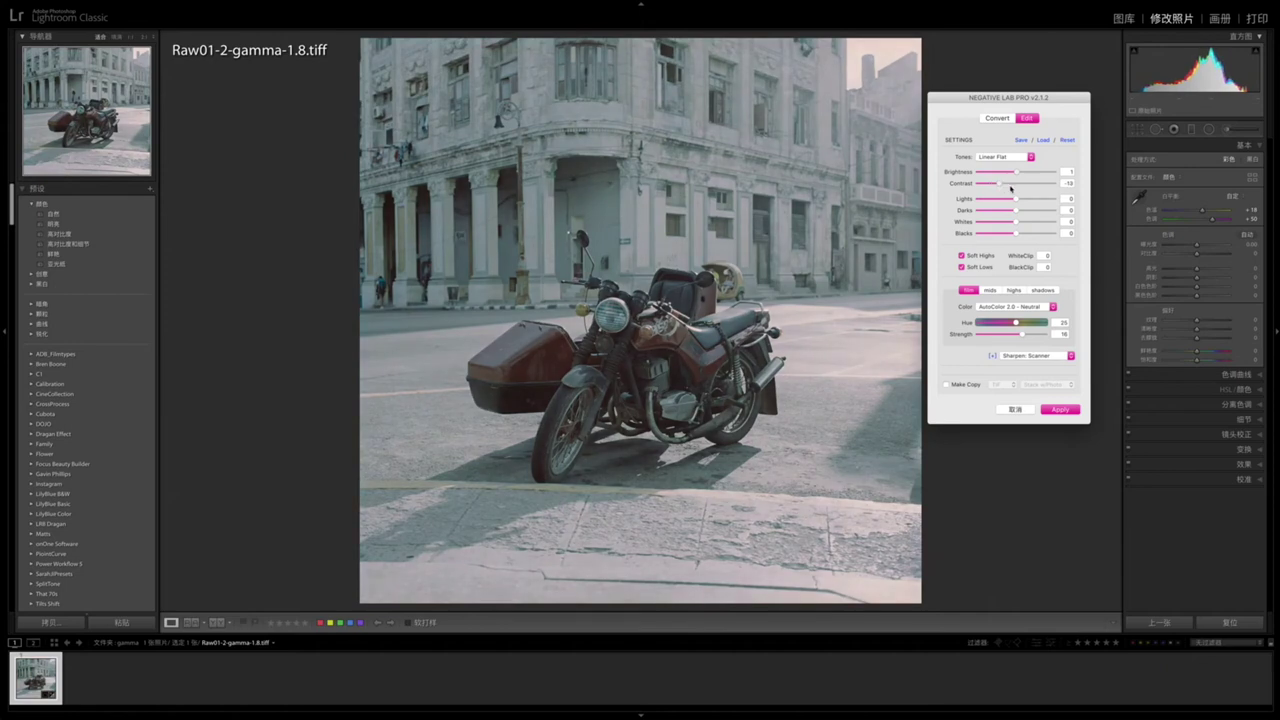
mouse_move(1010, 186)
mouse_down()
mouse_move(1034, 188)
mouse_move(987, 188)
mouse_up()
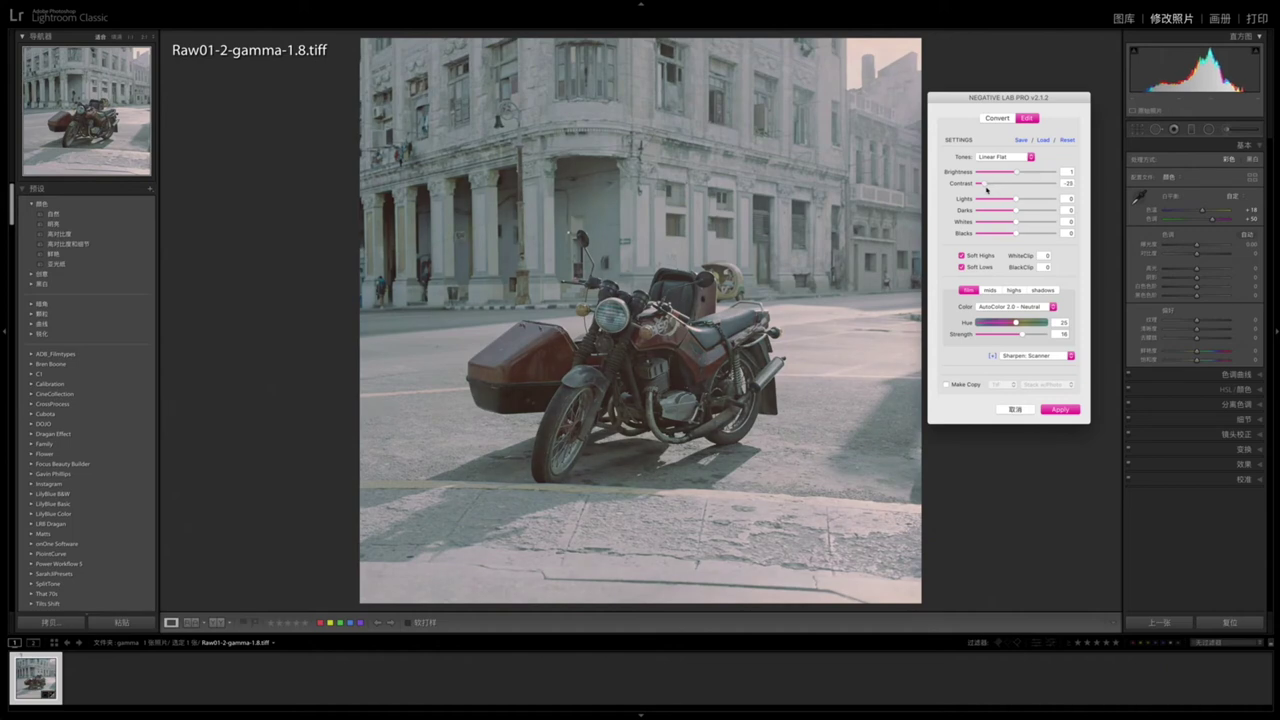
drag(987, 187, 1016, 190)
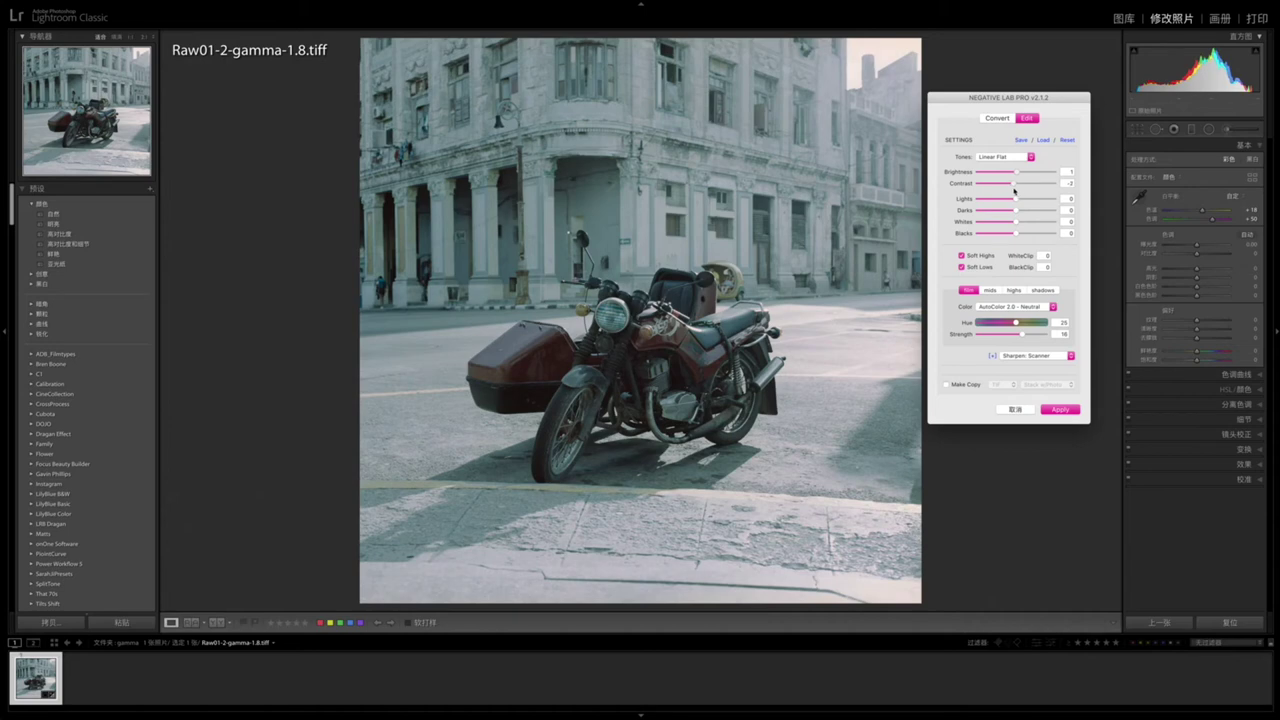
Fine-tune the photo's tones by raising brightness and setting contrast, lights and darks to -1 and blacks to 1.
mouse_move(1016, 200)
mouse_down()
mouse_move(1033, 203)
mouse_move(1013, 212)
mouse_up()
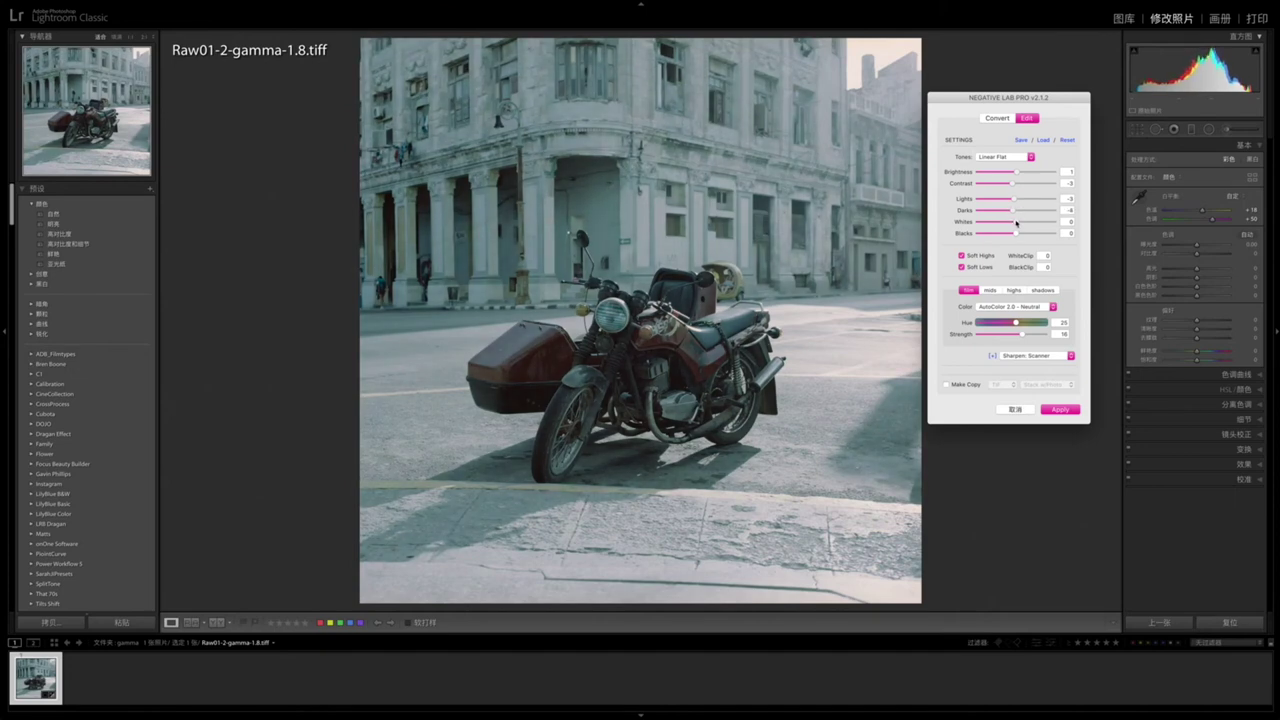
mouse_move(1016, 222)
mouse_down()
mouse_move(1016, 235)
mouse_move(1016, 202)
mouse_up()
drag(1016, 172, 1014, 187)
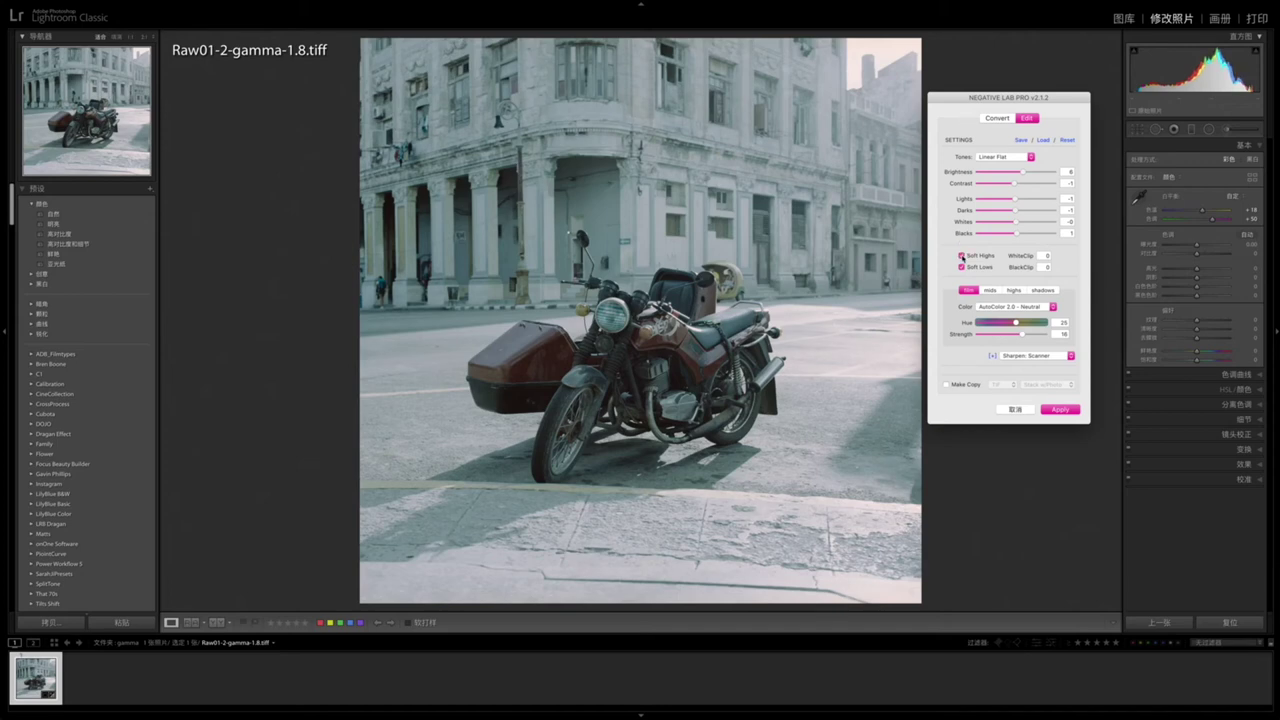
Turn off Soft Highs and keep Soft Lows enabled, toggling it off and on once to compare.
click(962, 256)
click(963, 268)
click(962, 268)
Compare the None and AutoColor 2.0 Neutral, Warming and Cooling color profiles on the motorcycle photo, returning to Neutral.
click(1000, 310)
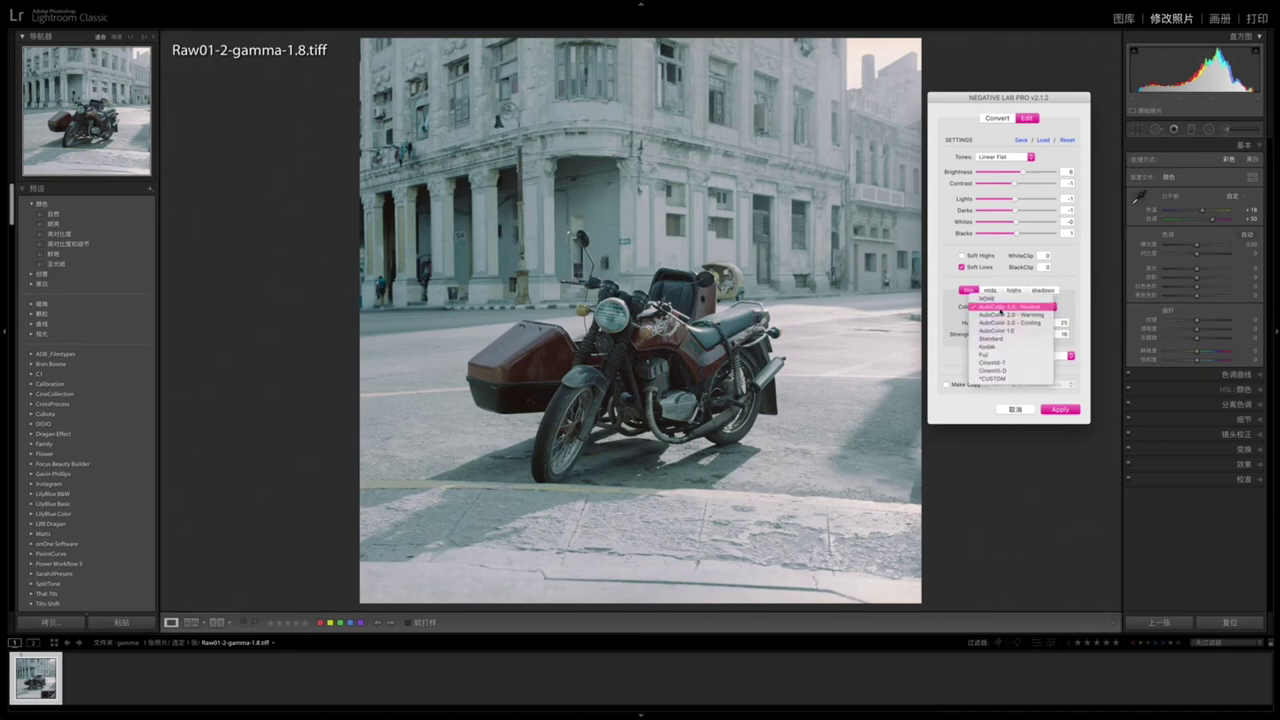
click(1001, 299)
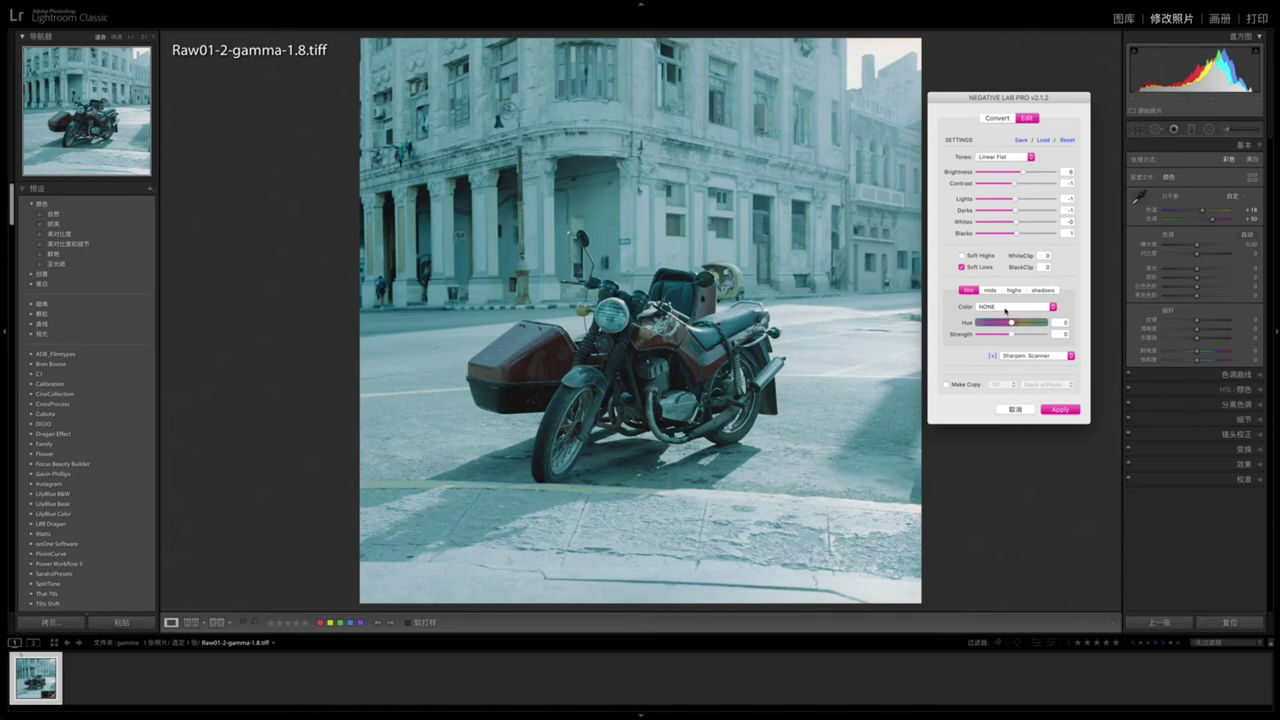
click(1005, 310)
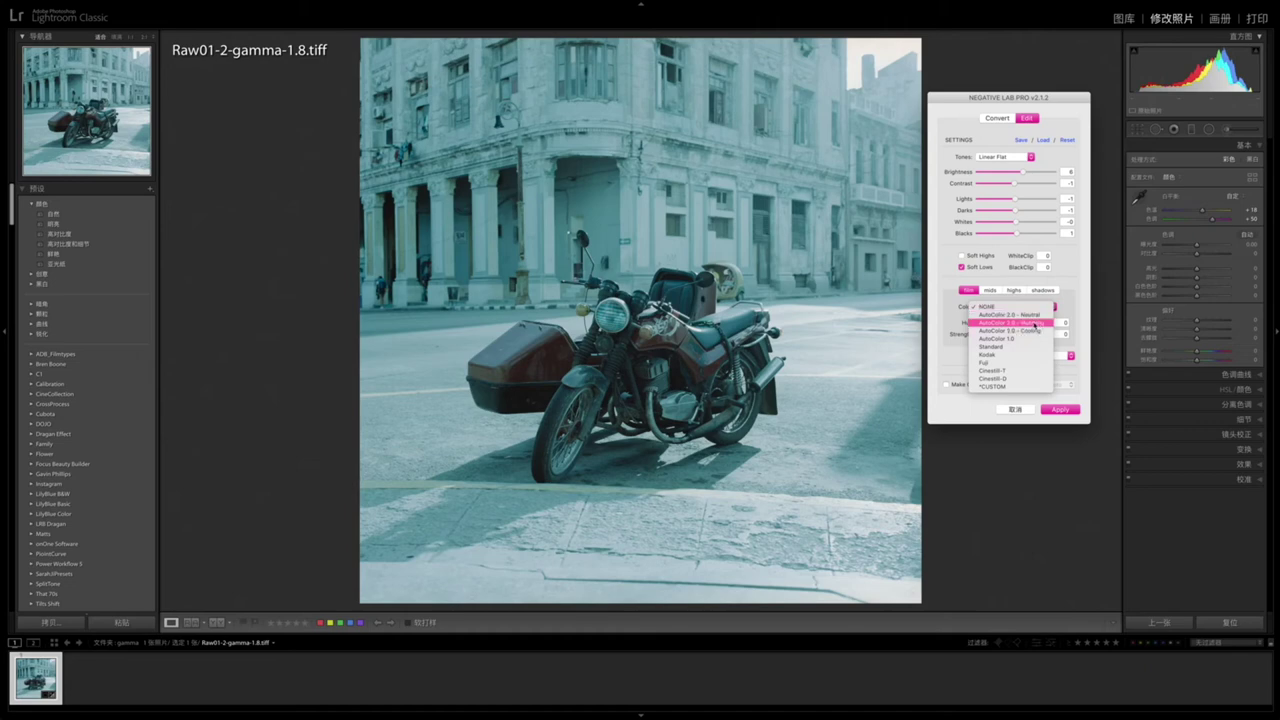
click(1024, 315)
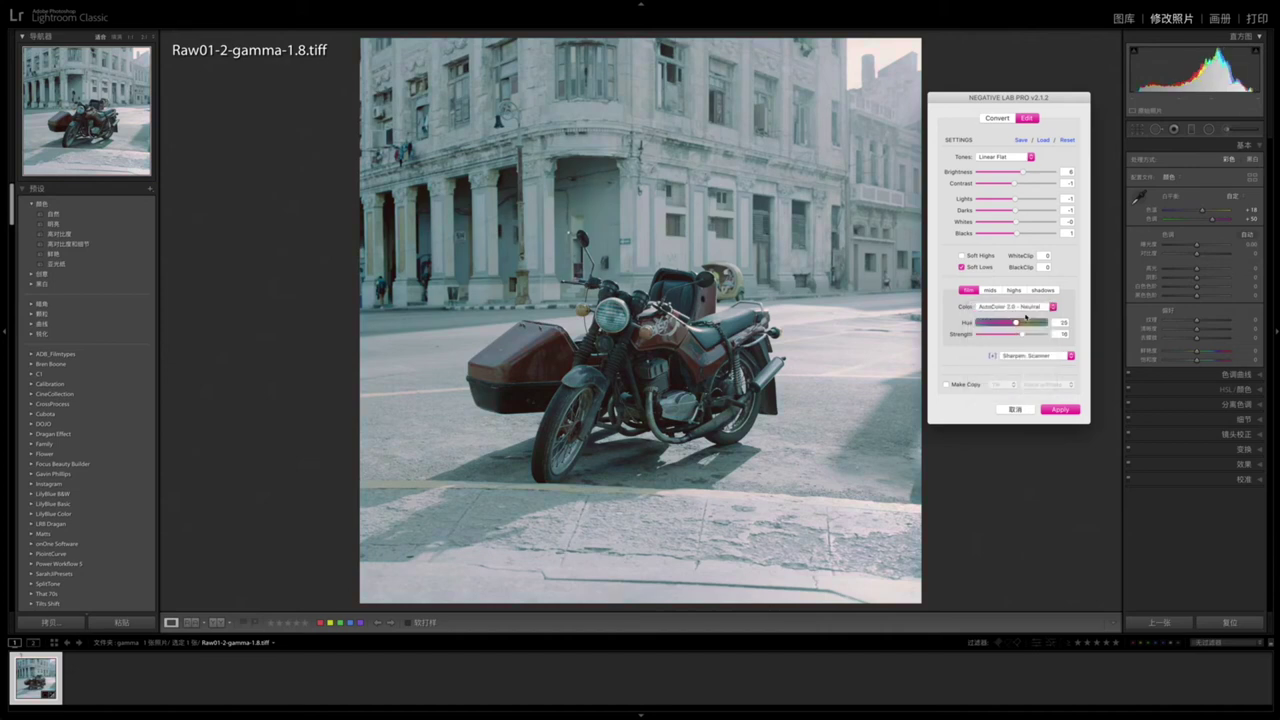
click(1038, 312)
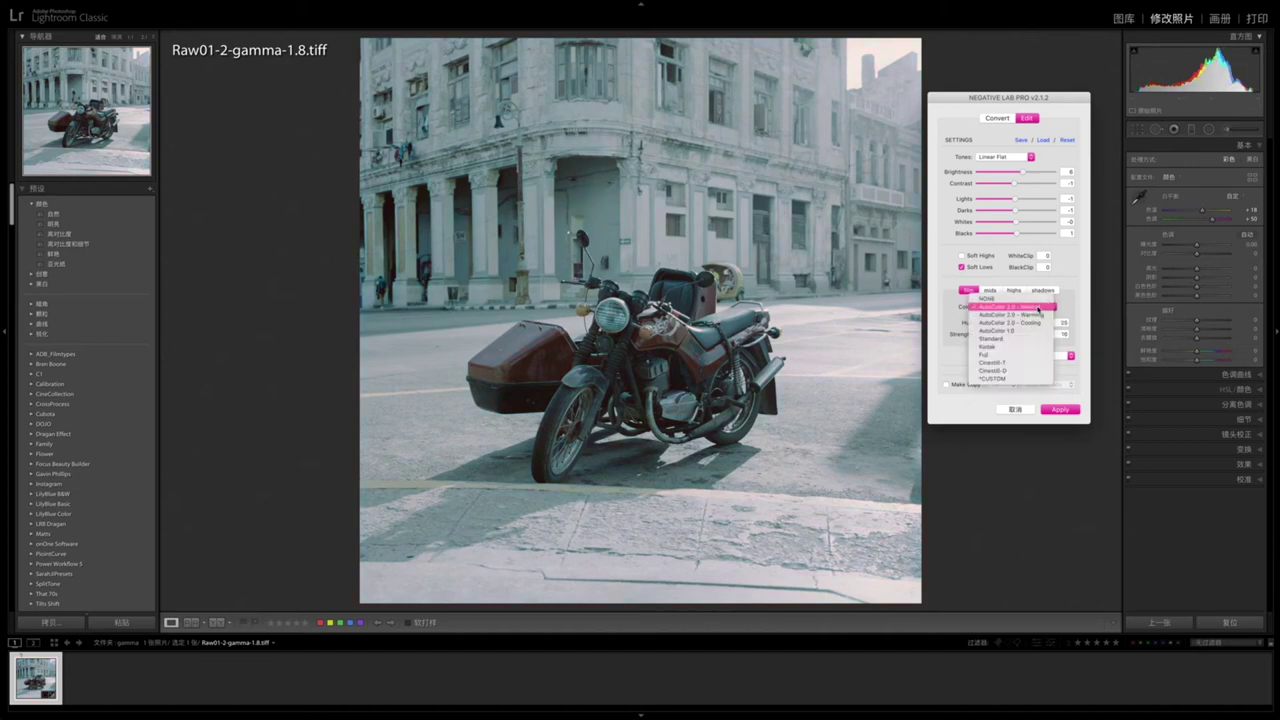
click(1035, 318)
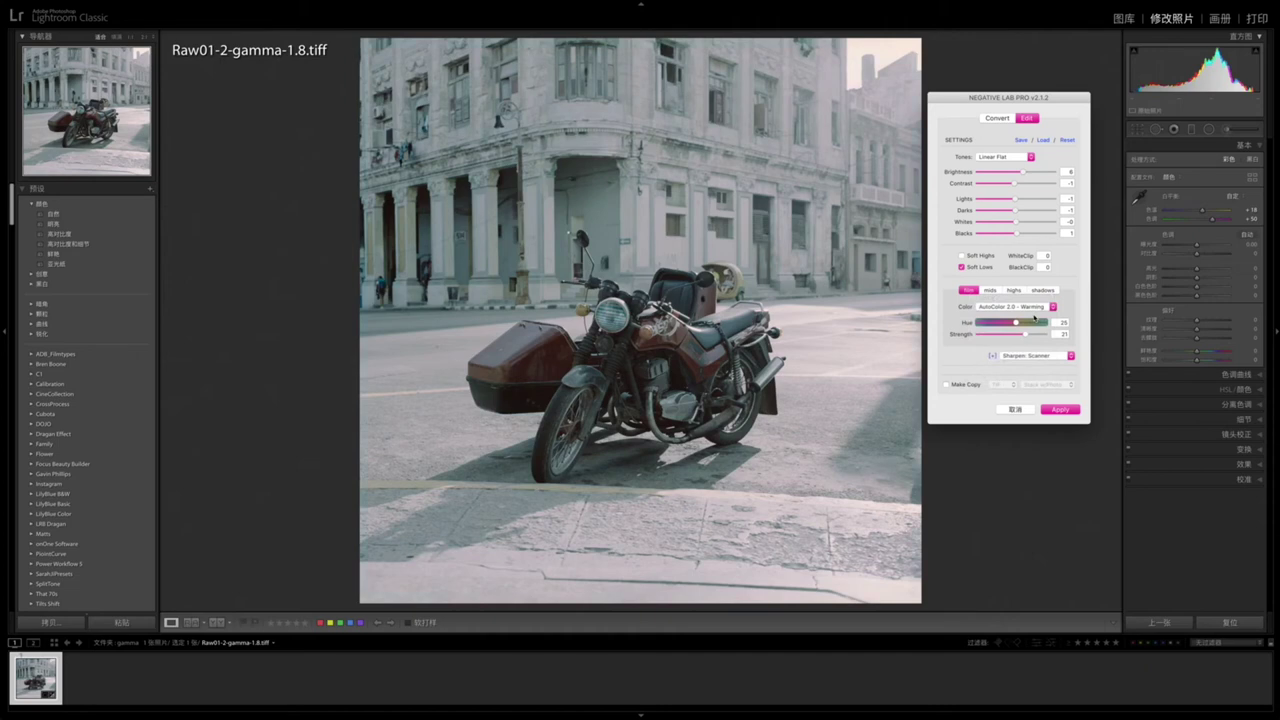
click(1040, 307)
click(1038, 315)
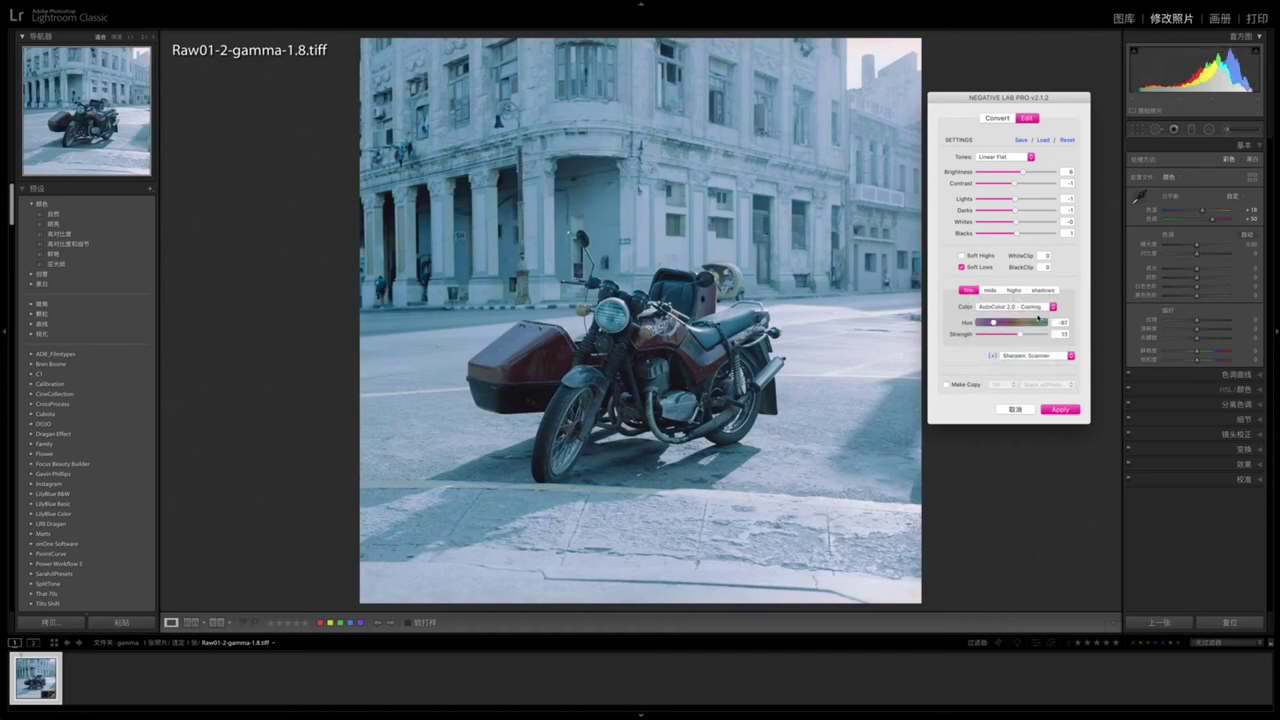
click(1034, 312)
click(1034, 291)
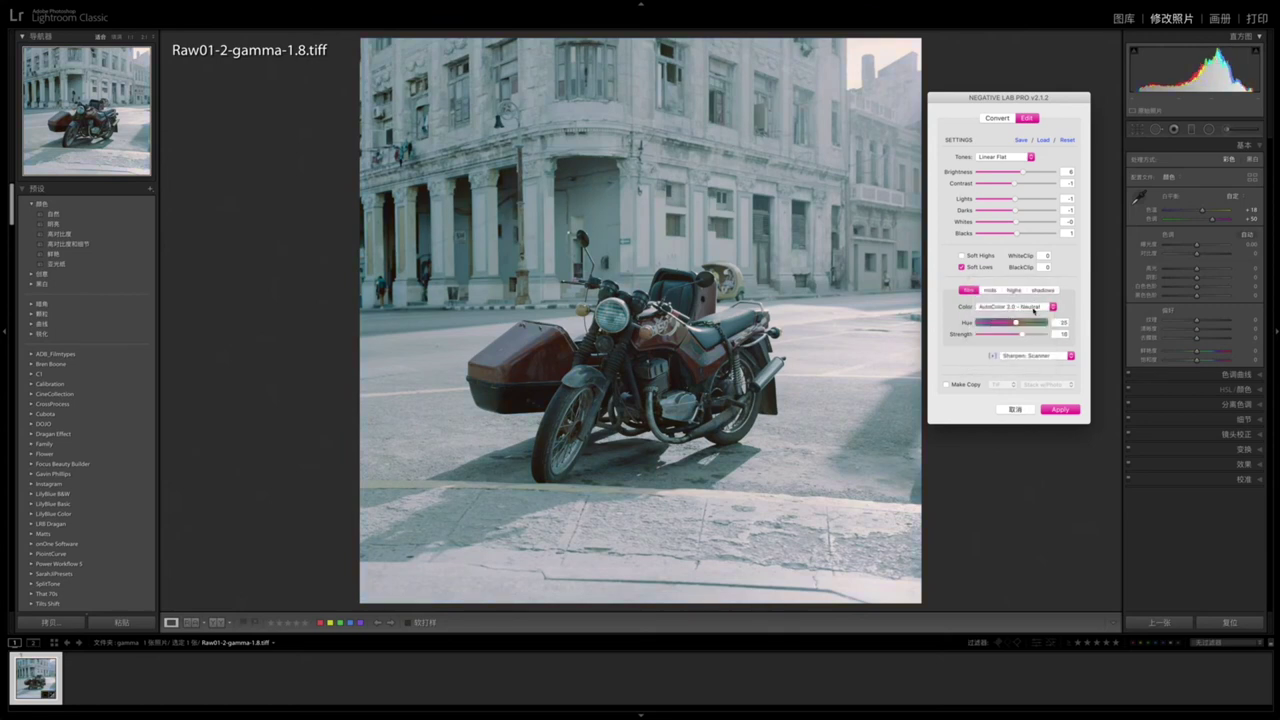
Try a custom tint with hue 30 and strength 24, and restore the AutoColor 2.0 - Neutral profile.
click(1034, 311)
click(1034, 310)
mouse_move(1021, 336)
mouse_down()
mouse_move(1045, 337)
mouse_move(996, 337)
mouse_move(1027, 339)
mouse_up()
mouse_move(1017, 323)
mouse_down()
mouse_move(1030, 323)
mouse_move(1004, 324)
mouse_move(1018, 323)
mouse_up()
click(994, 308)
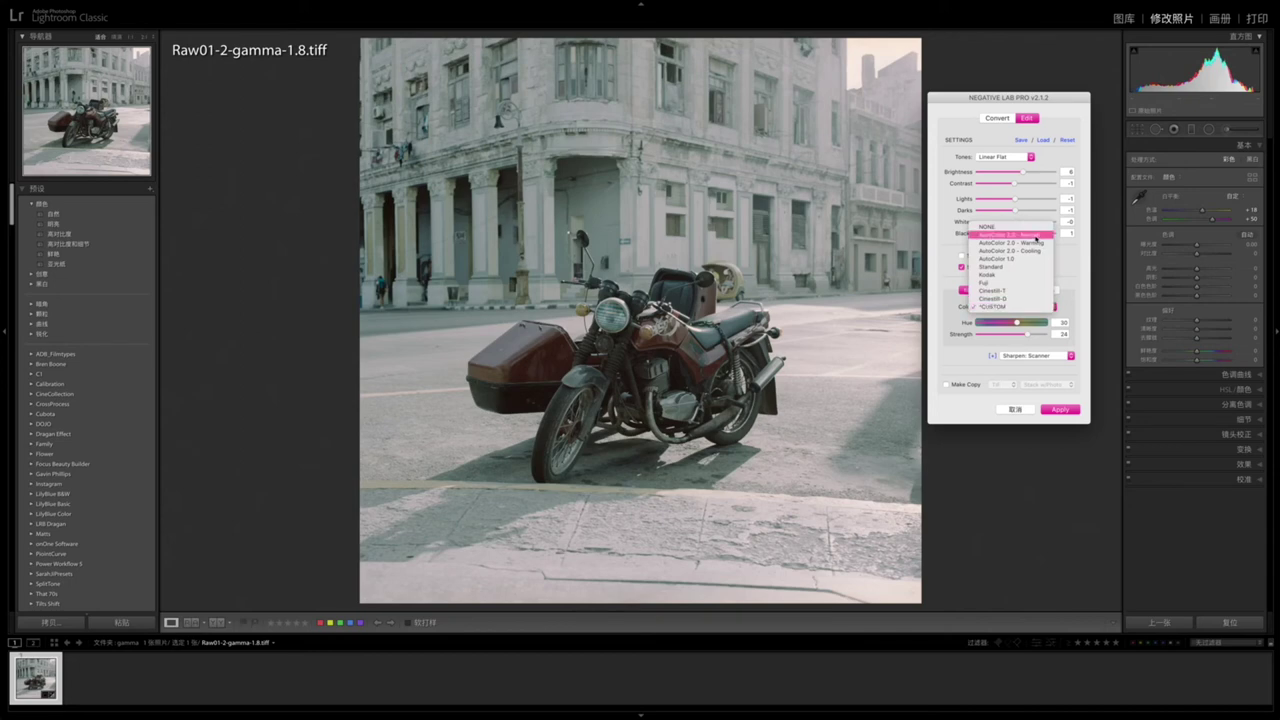
click(1037, 236)
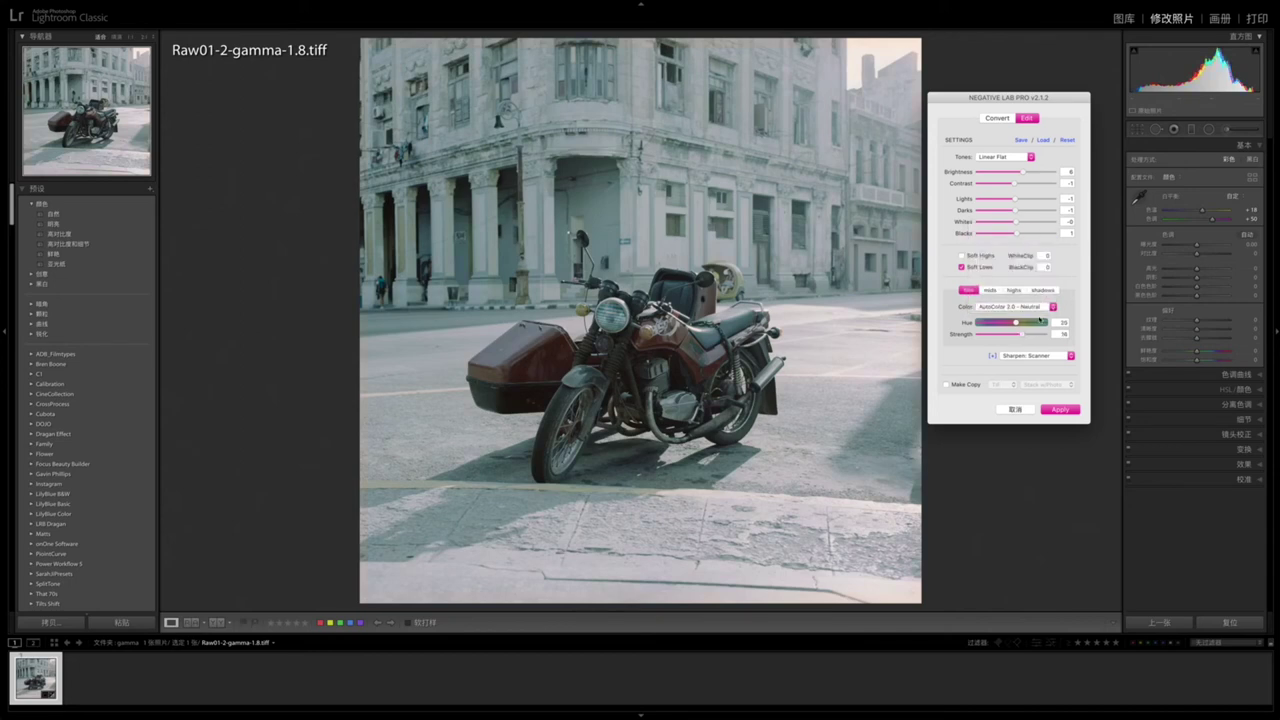
Compare the AutoColor 1.0, Standard, Fuji and Kodak color profiles, and return to AutoColor 2.0 - Neutral.
click(1039, 307)
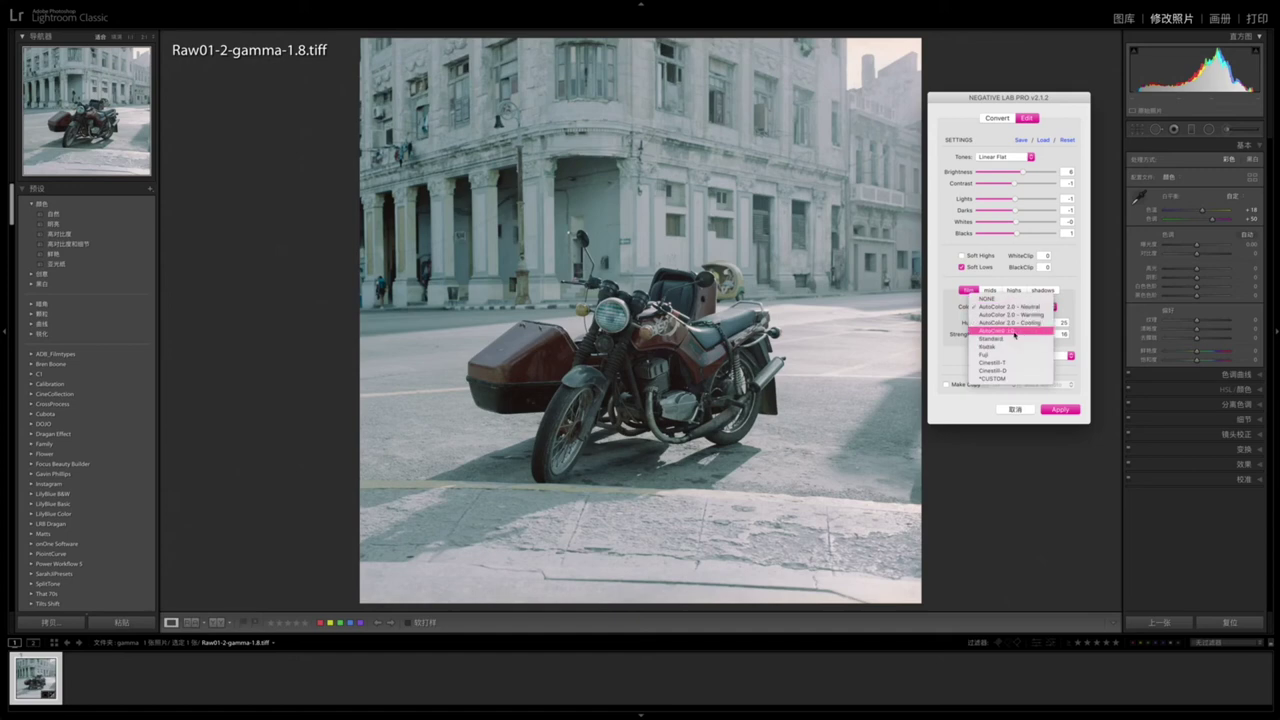
click(1014, 334)
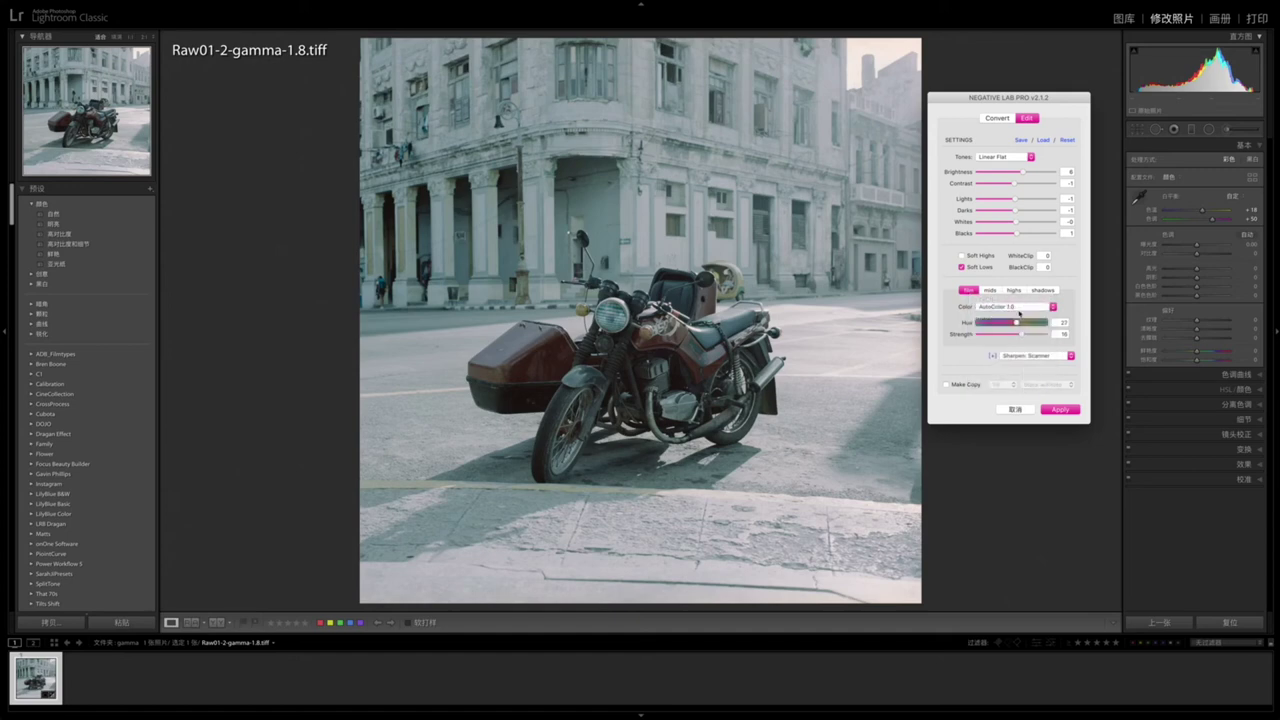
click(1020, 313)
click(1025, 316)
click(1026, 309)
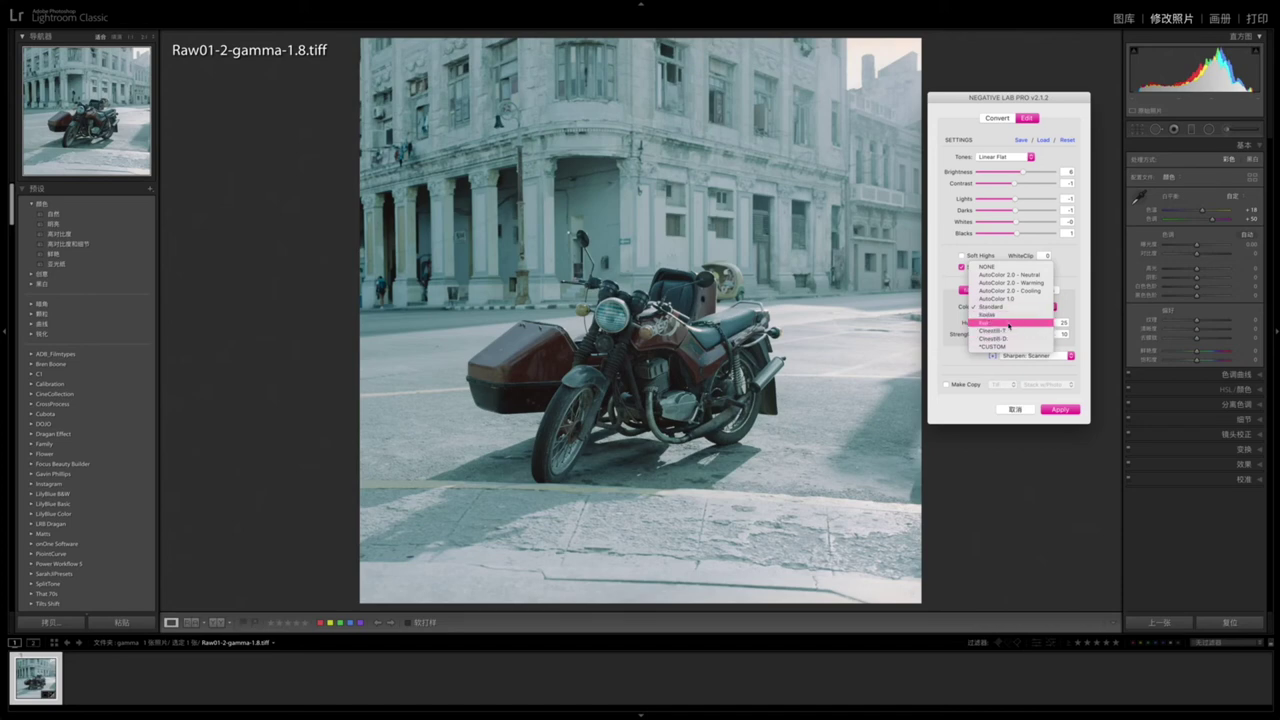
click(1009, 324)
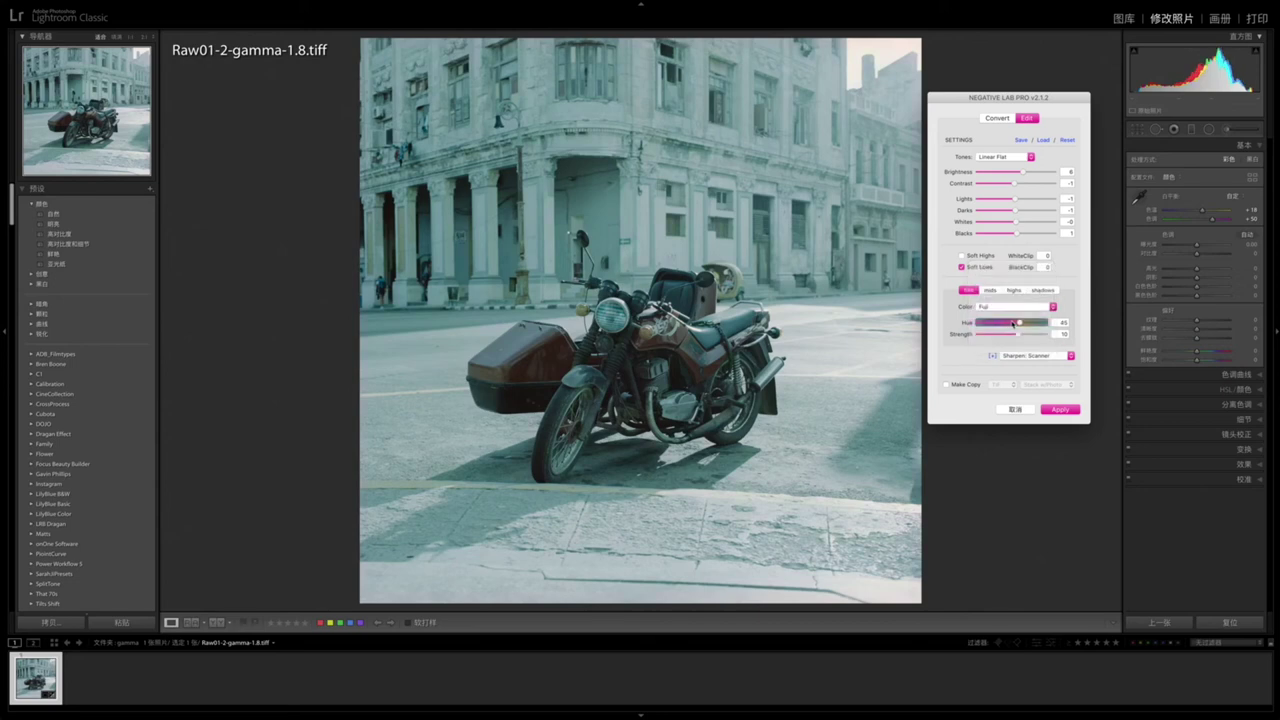
click(1004, 307)
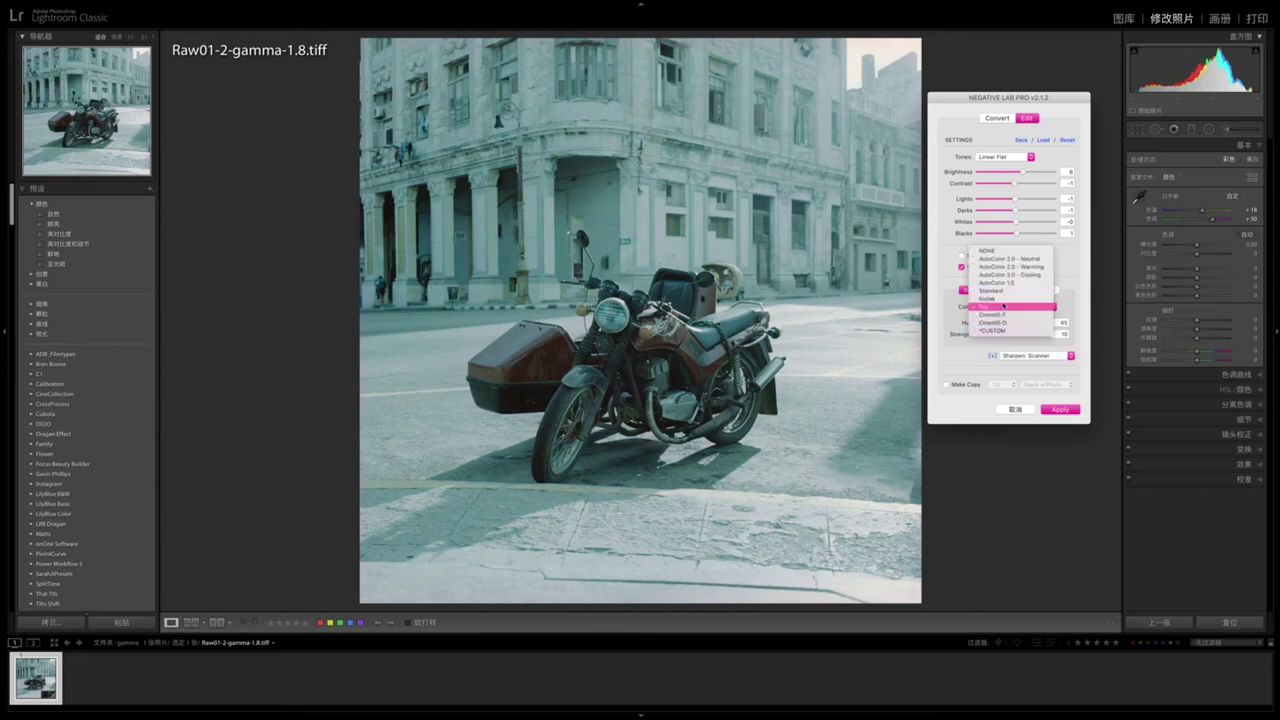
click(1003, 302)
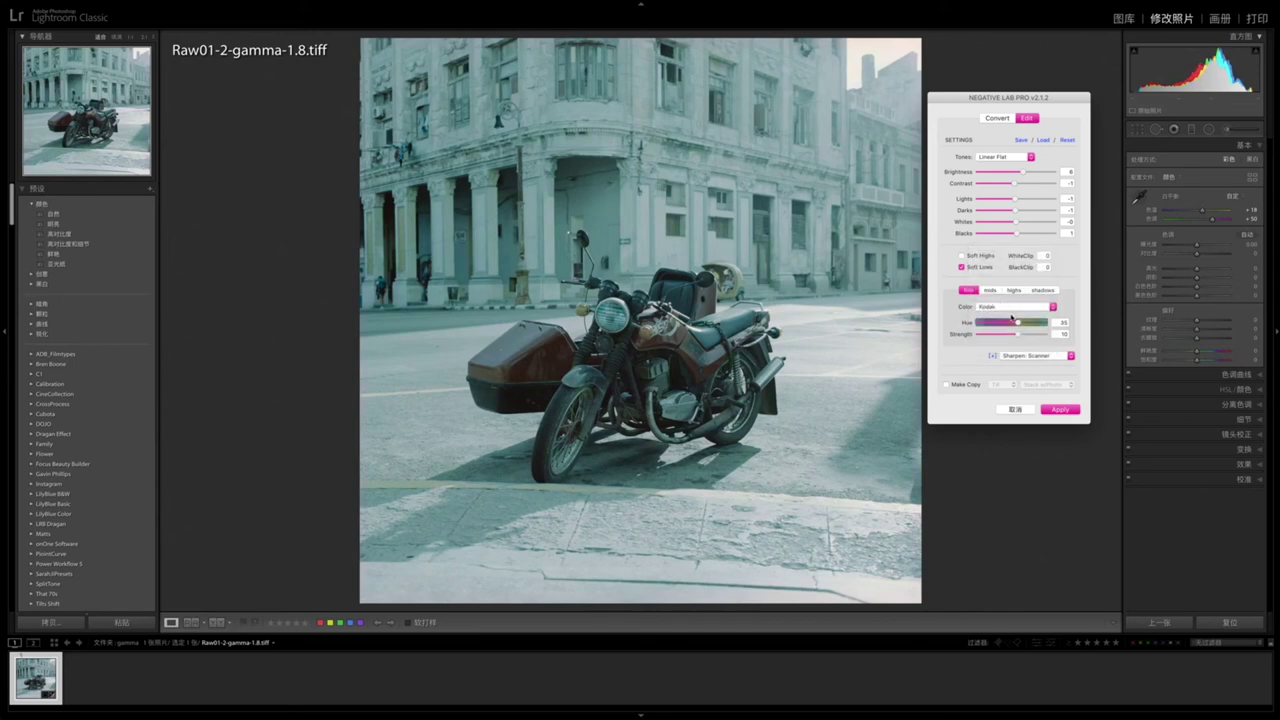
click(1003, 310)
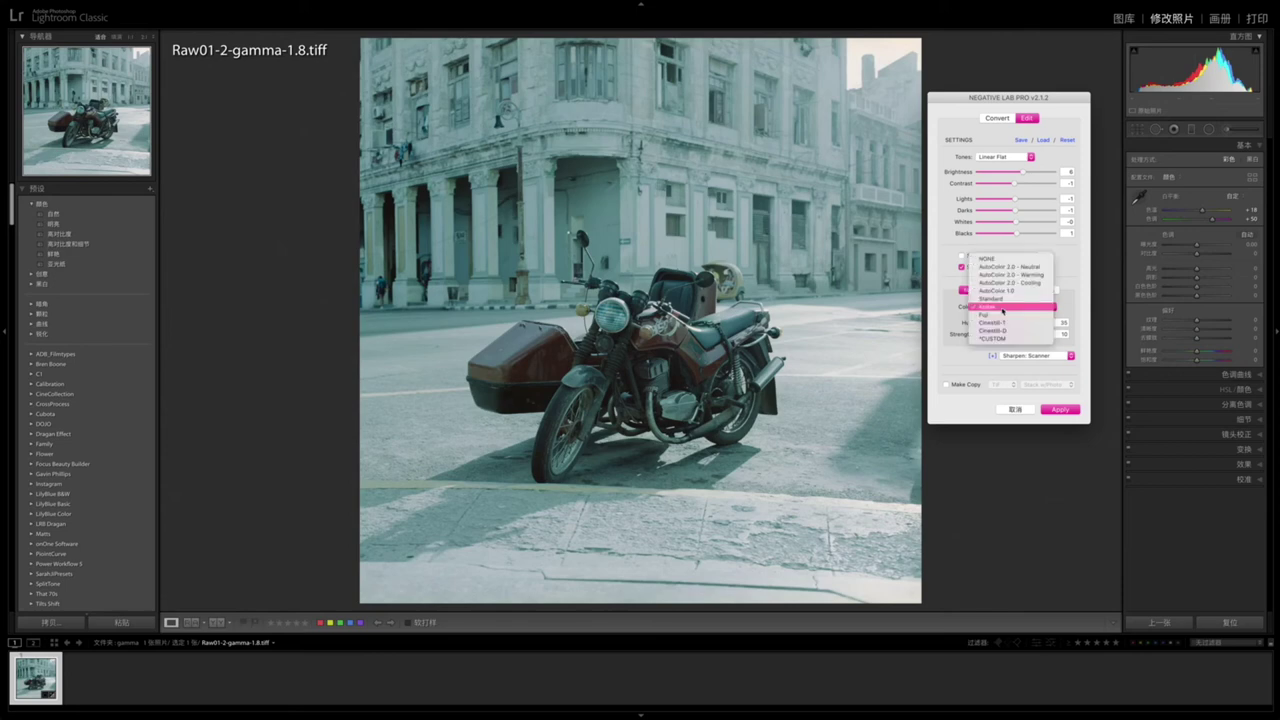
click(1037, 268)
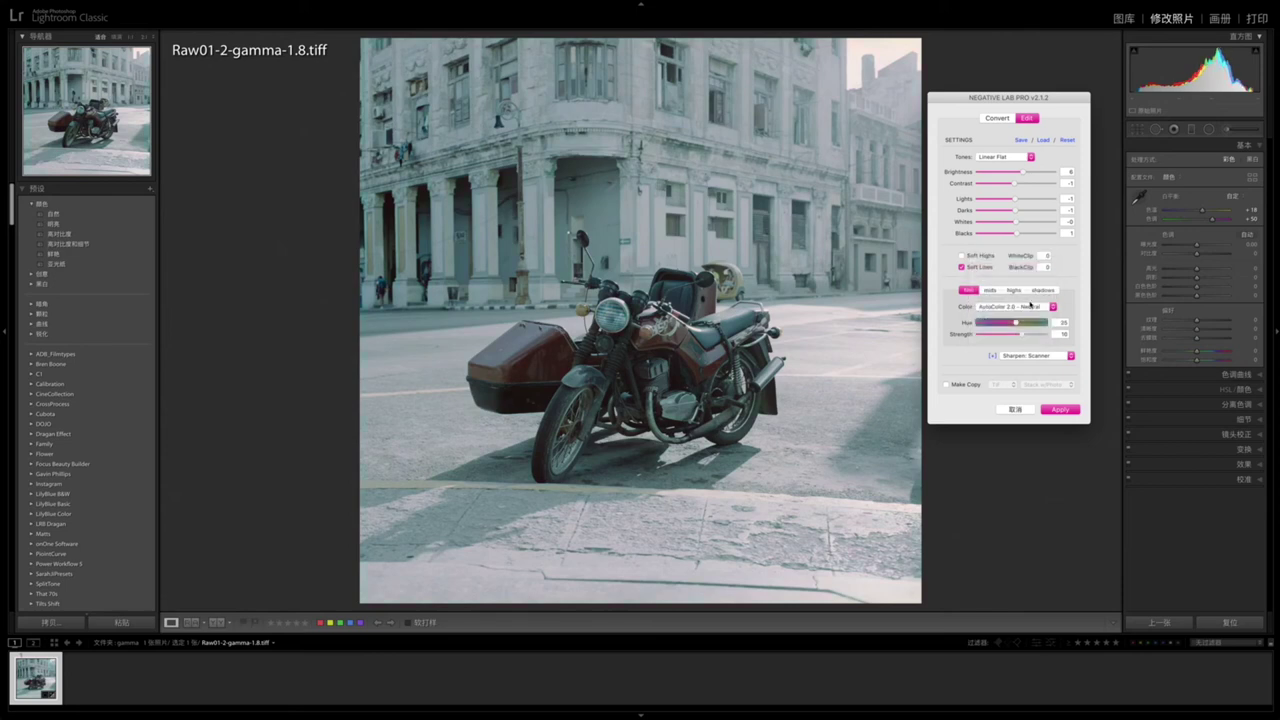
Try a custom color tint by adjusting strength and hue to 22 and 25.
click(1023, 336)
drag(1023, 336, 1032, 334)
click(1048, 307)
click(1010, 251)
drag(1017, 326, 1019, 327)
drag(1018, 323, 1016, 324)
Set the color profile to AutoColor 2.0 - Warming with Scanner sharpening, and save the edit settings as the default.
click(1020, 306)
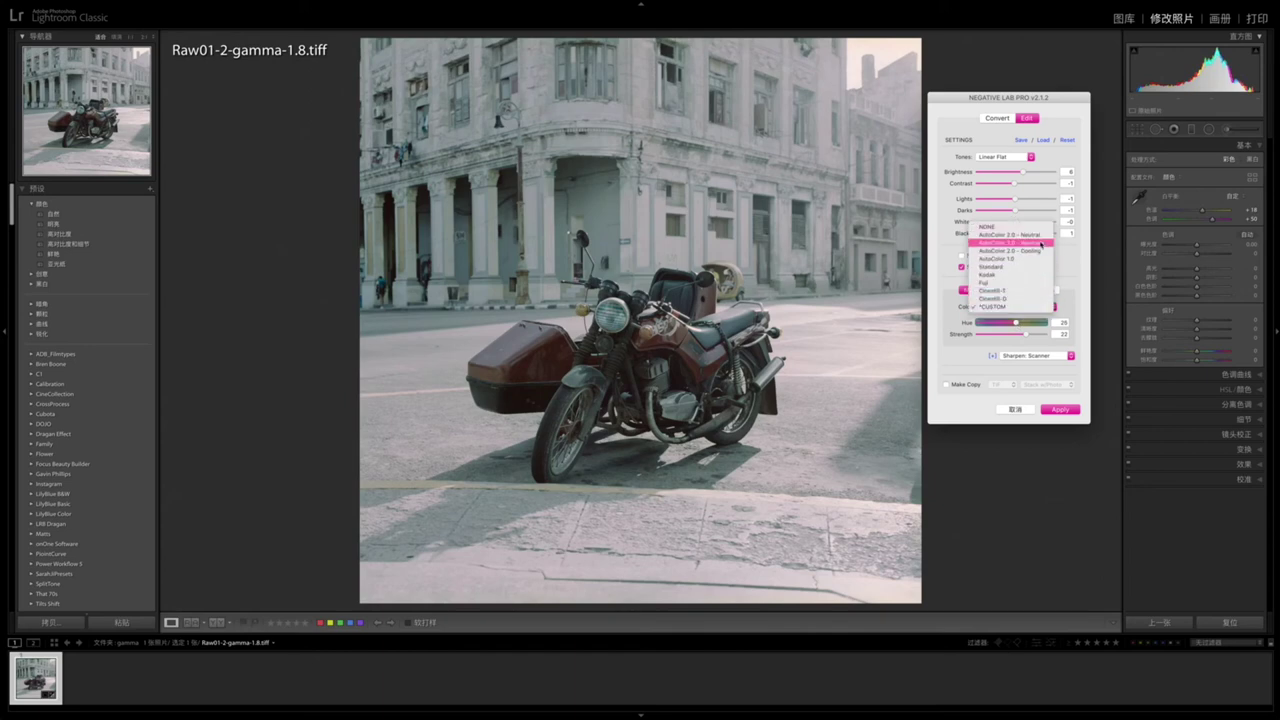
click(1040, 243)
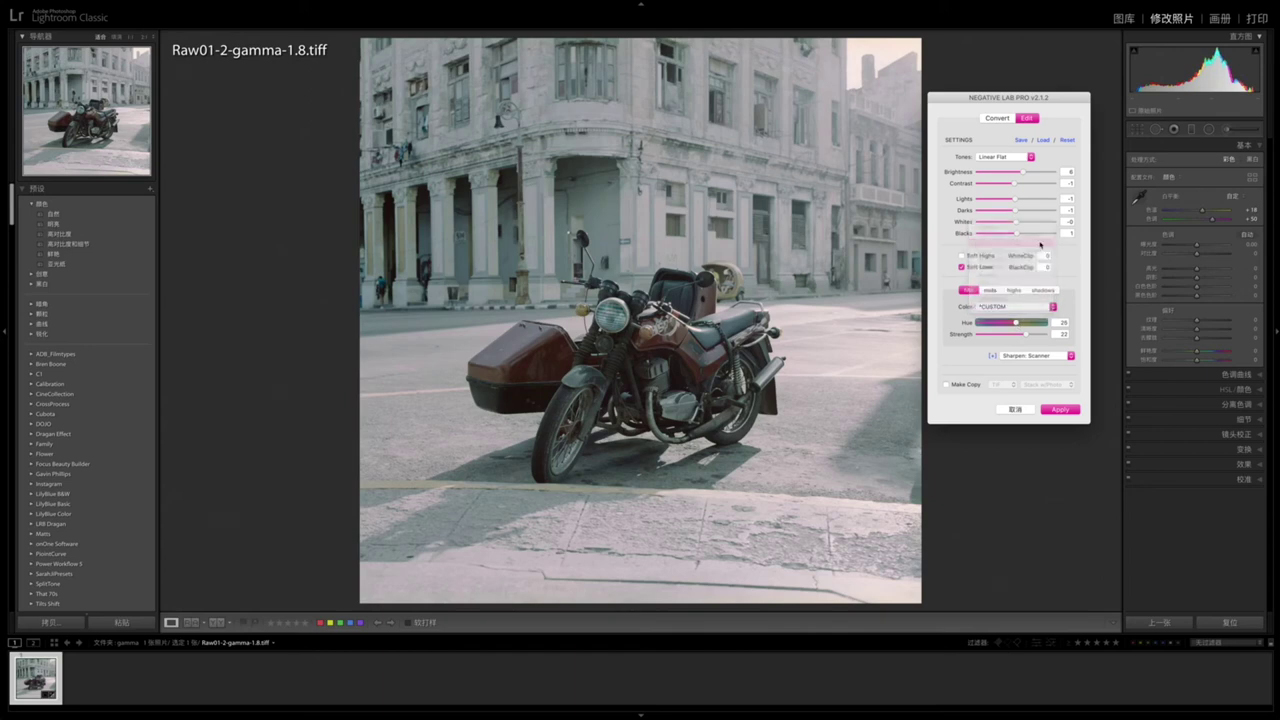
click(1027, 359)
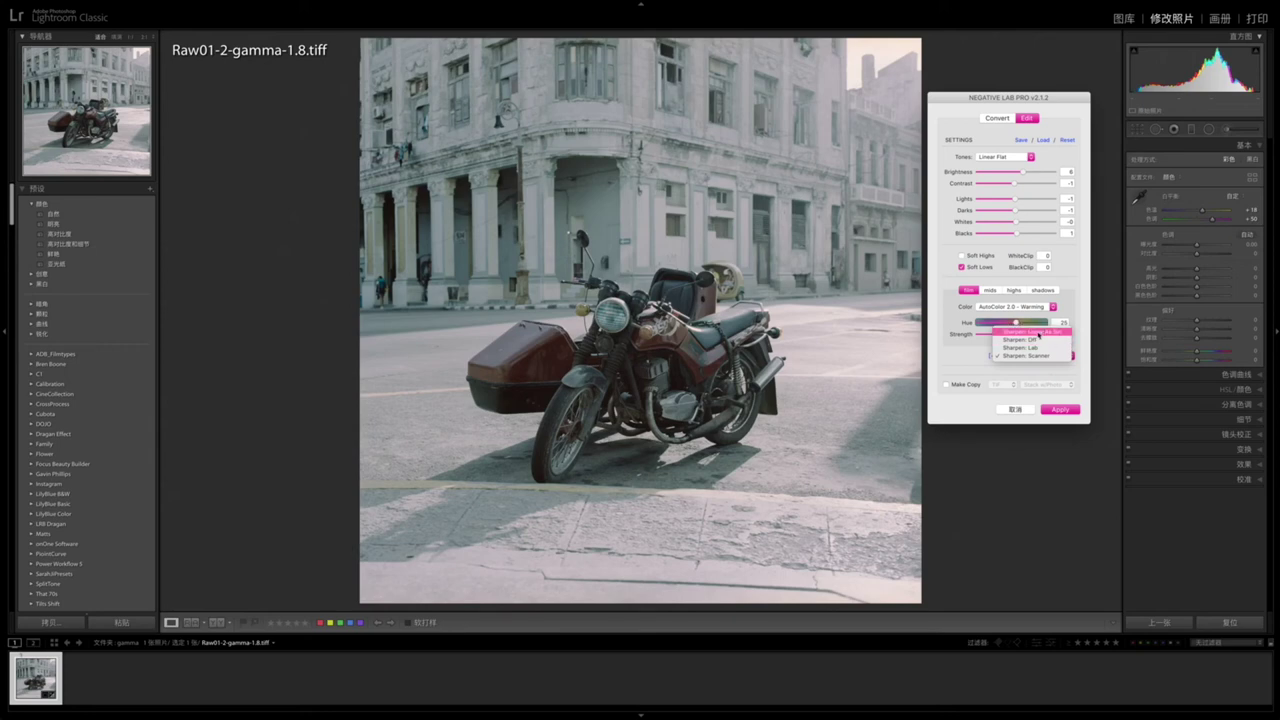
click(1038, 357)
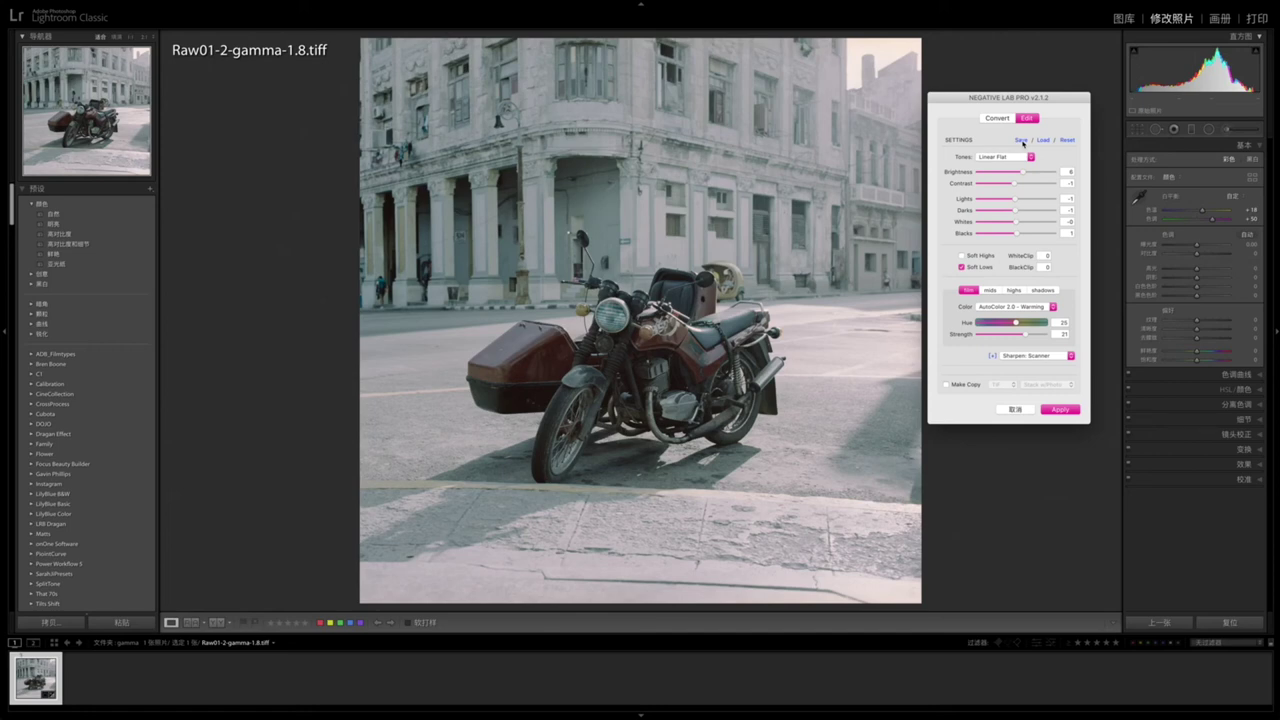
click(1021, 140)
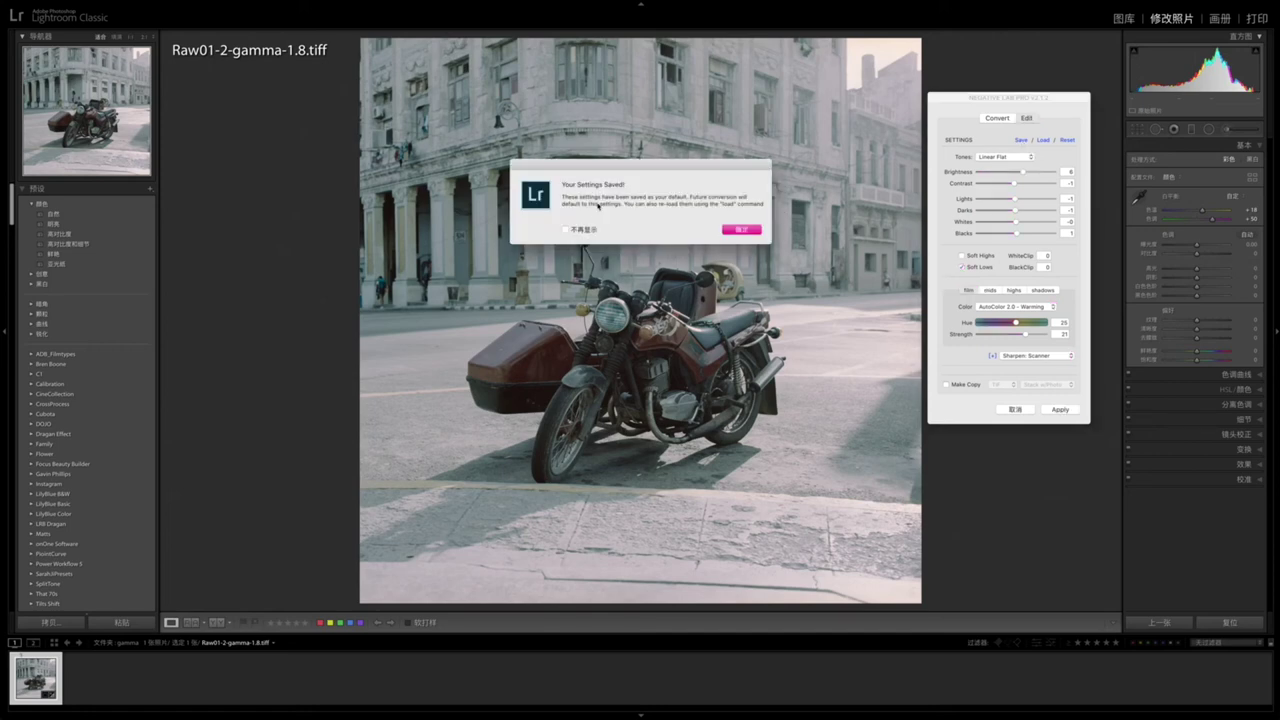
click(741, 229)
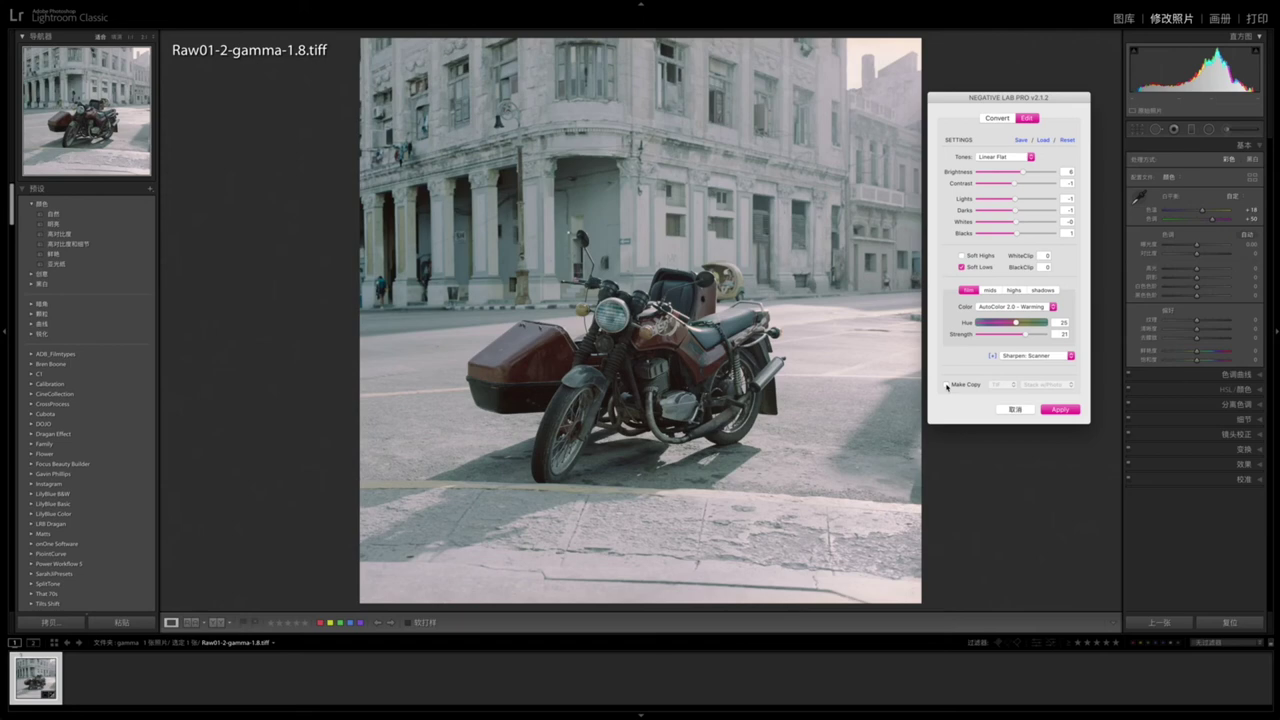
Enable making a TIF copy placed in an added subfolder, and apply the Negative Lab Pro edits.
click(946, 385)
click(1012, 385)
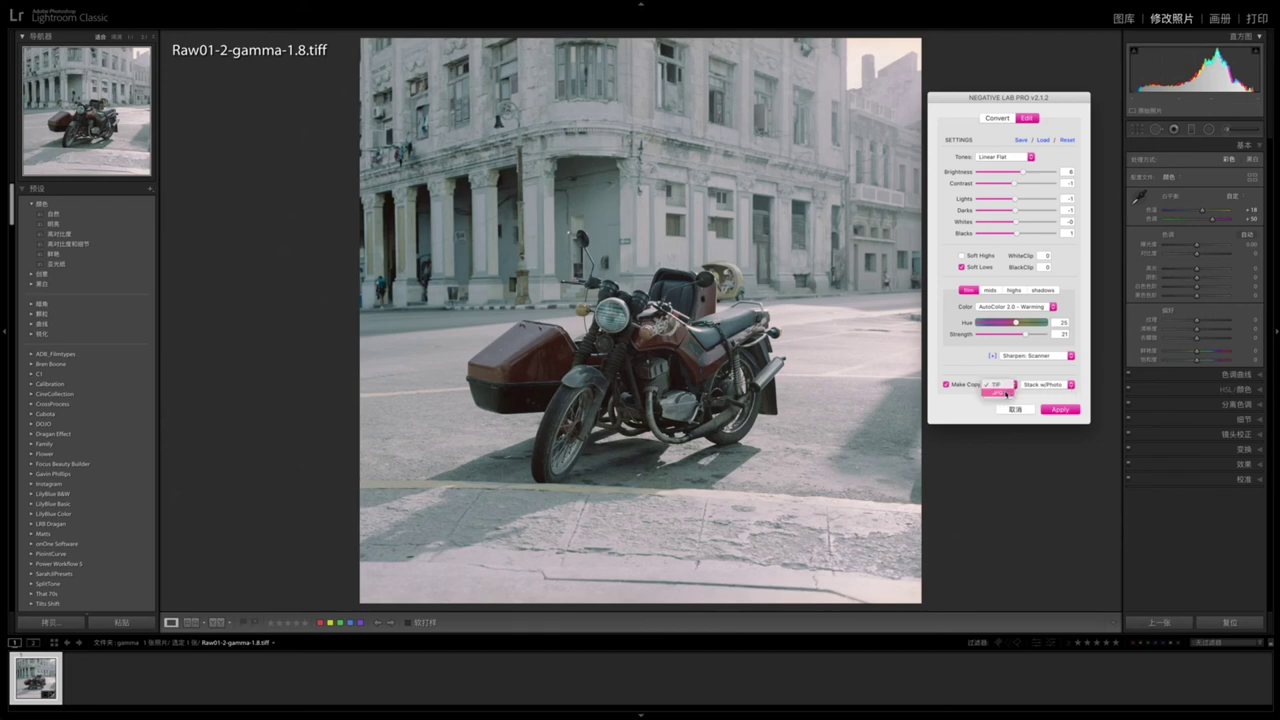
click(996, 384)
click(1054, 390)
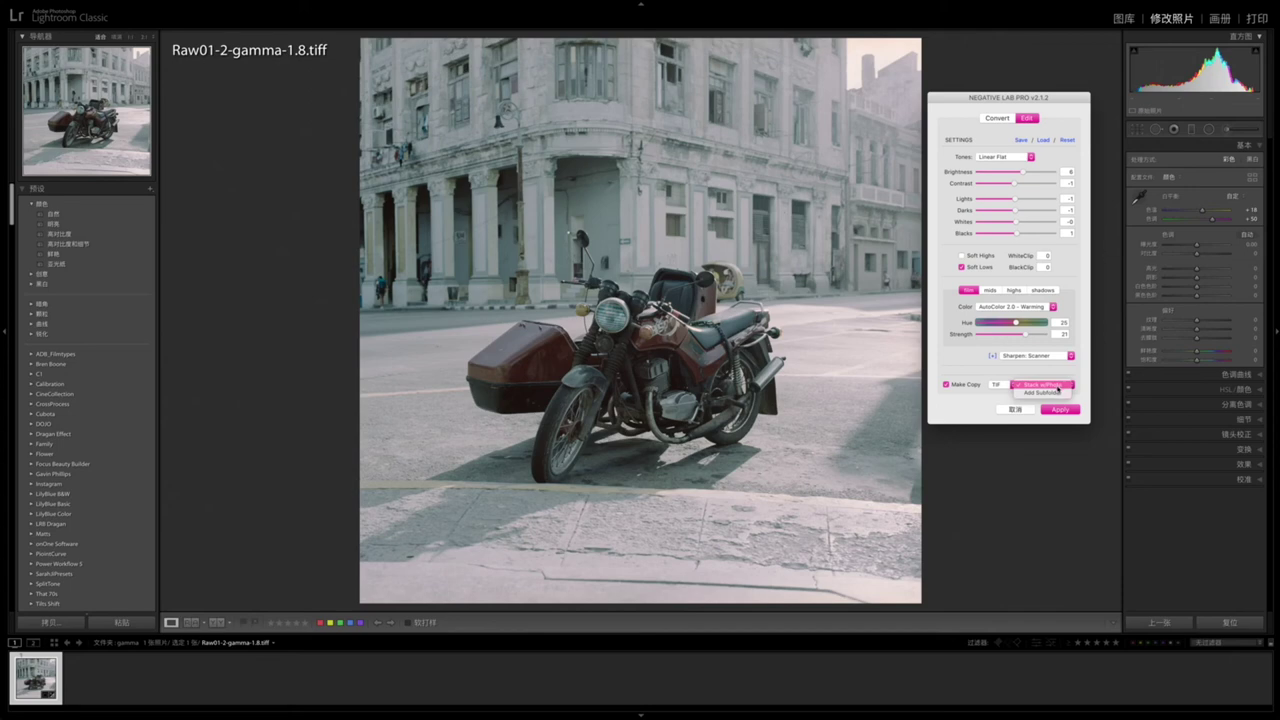
click(1028, 394)
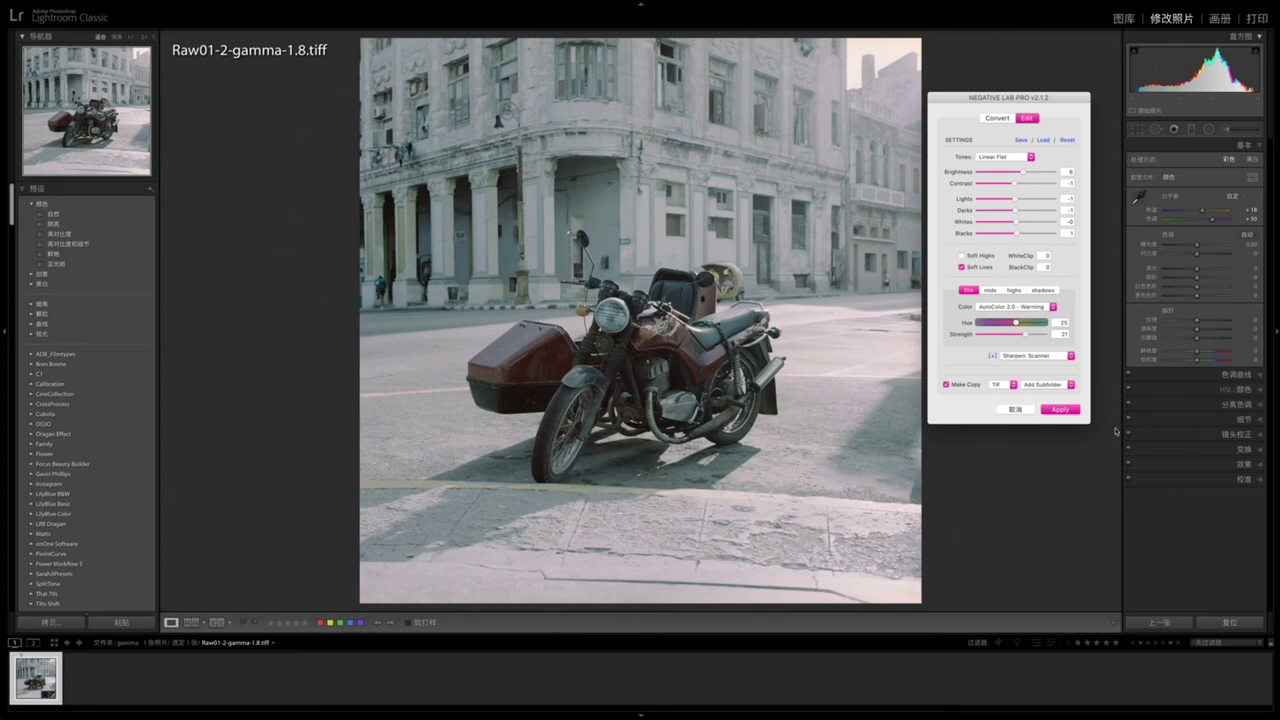
click(1069, 412)
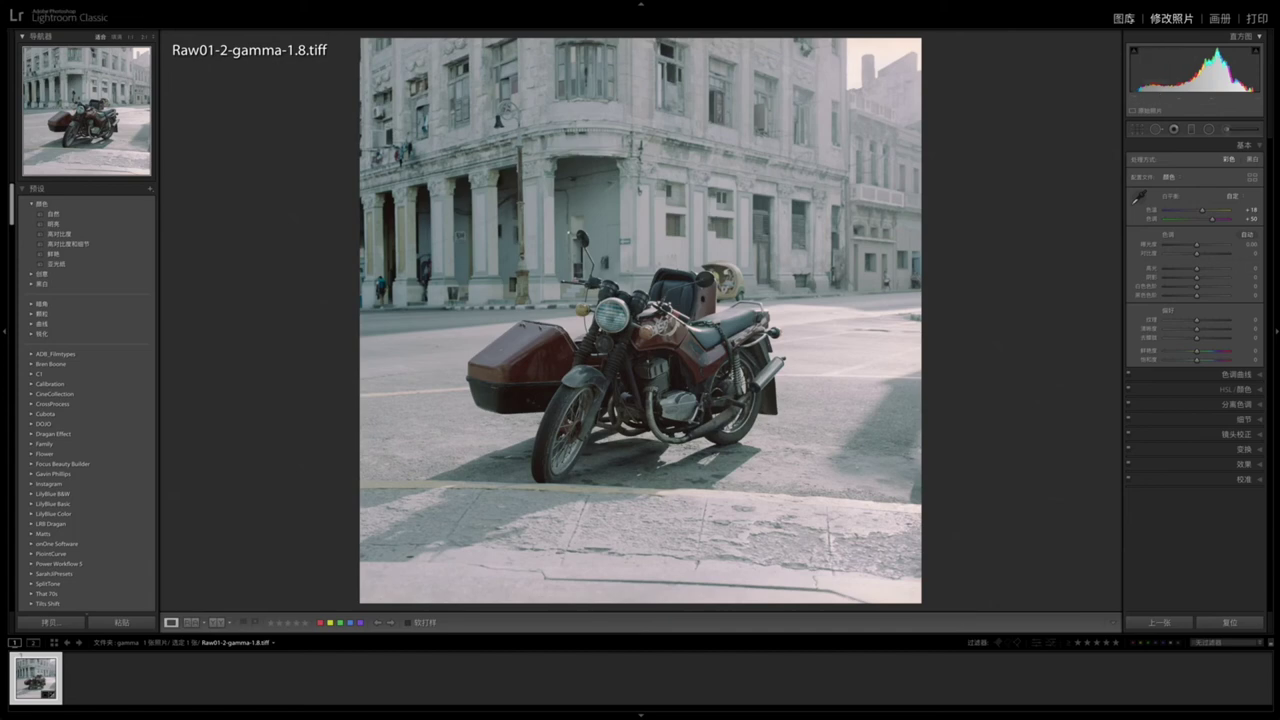
Expand the gamma folder in the library, view the NegativeLabProFiles negatives as a grid, and return to the gamma folder.
key(e)
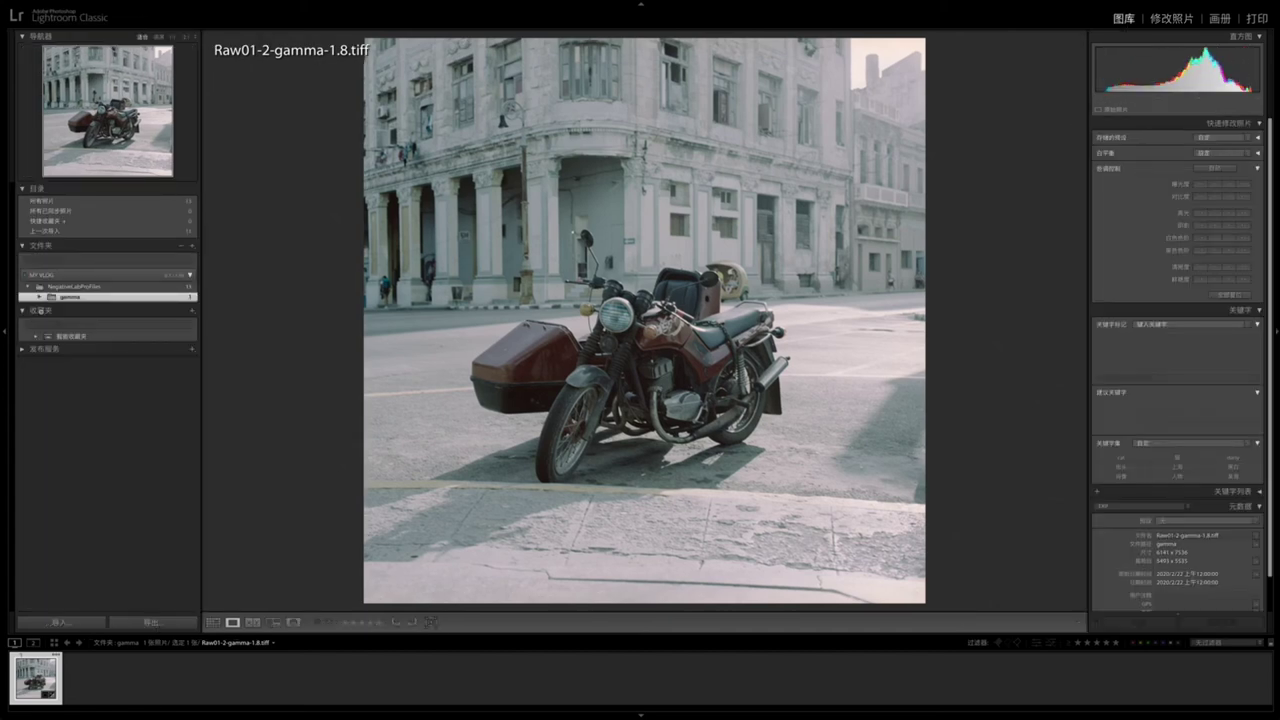
click(40, 297)
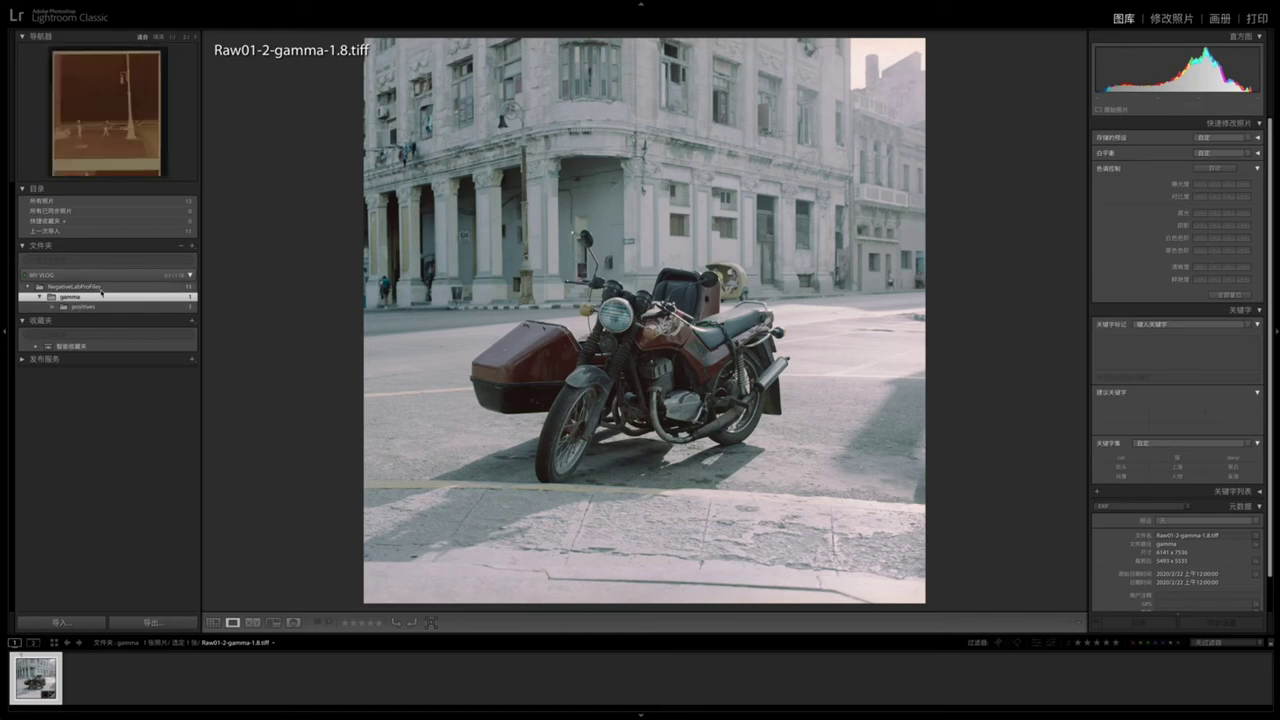
click(80, 287)
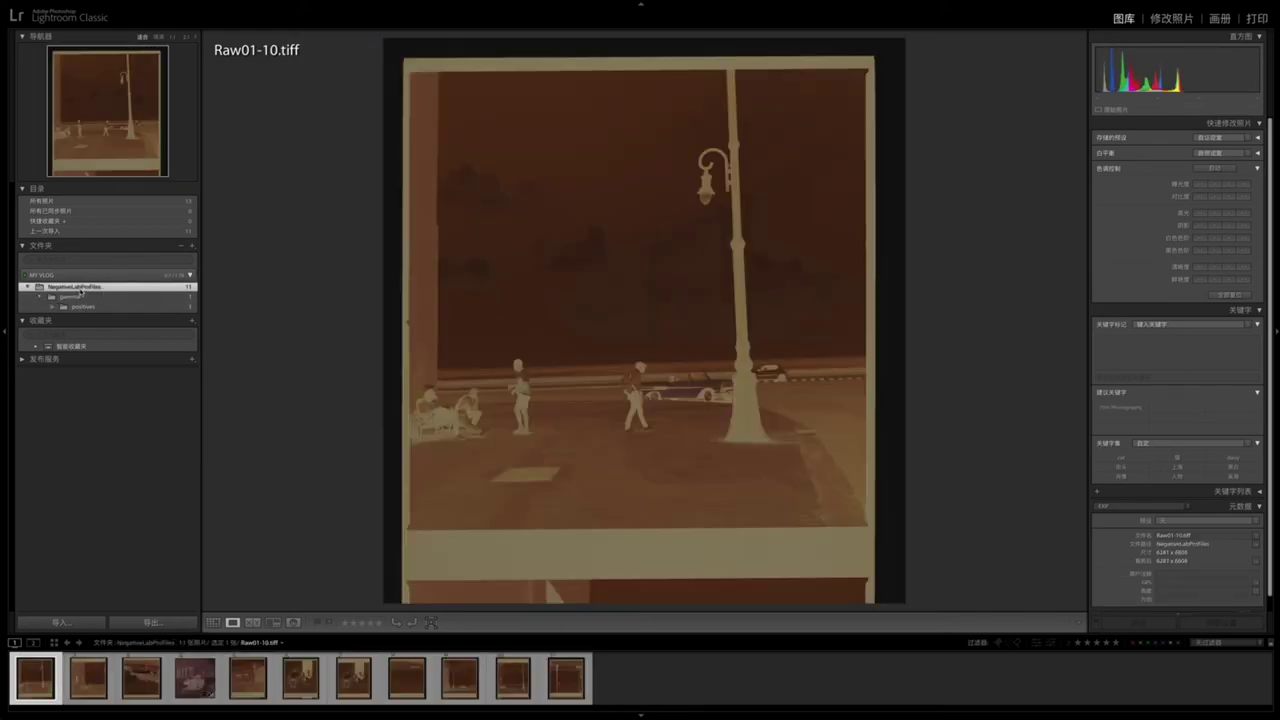
key(g)
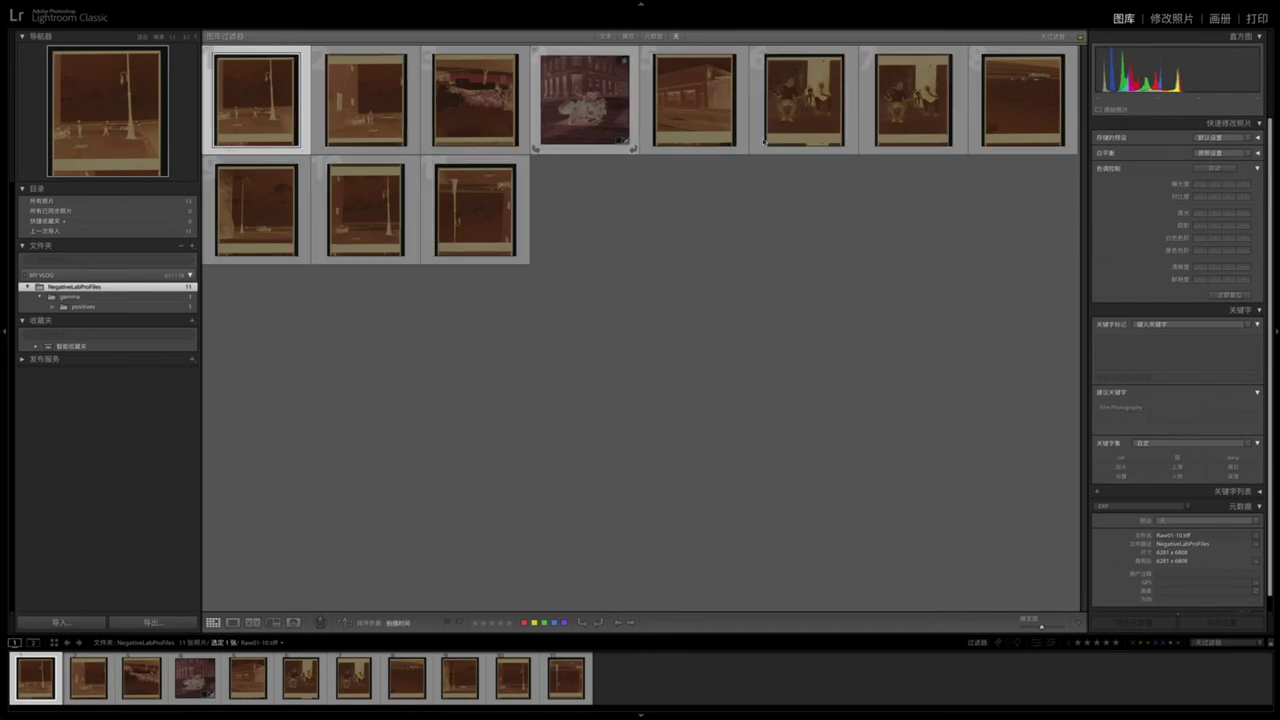
click(546, 150)
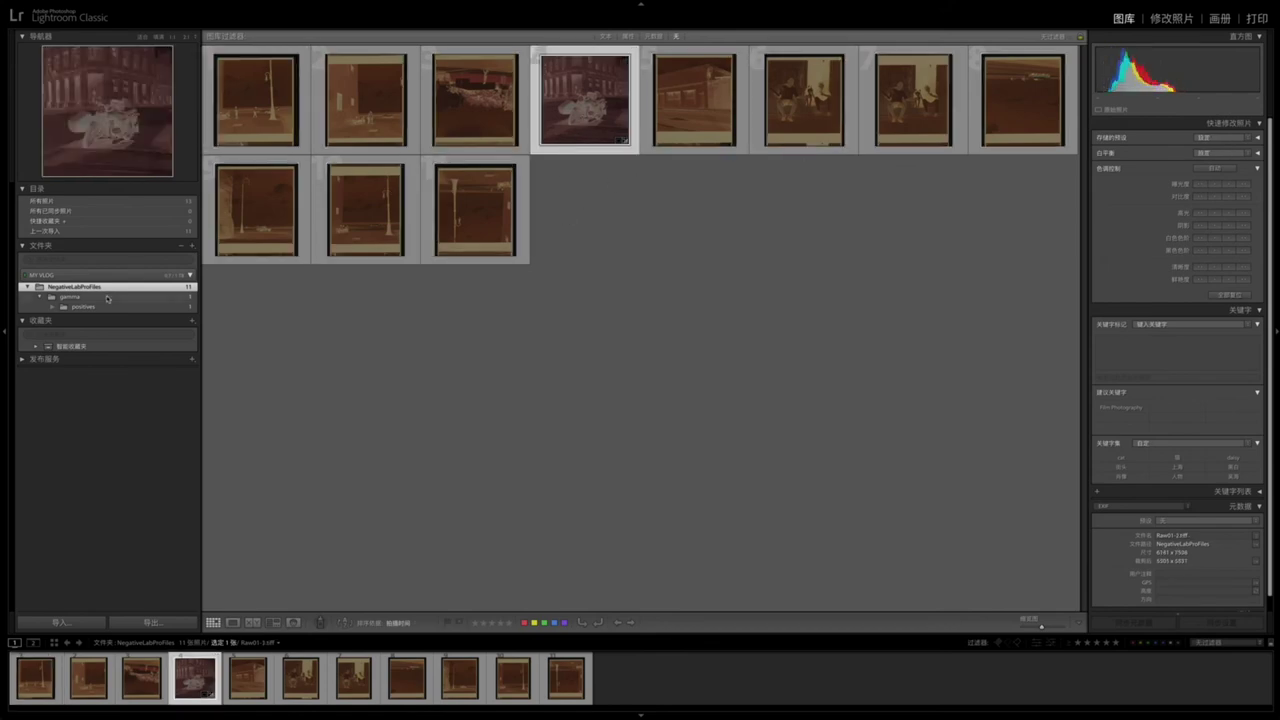
mouse_move(105, 300)
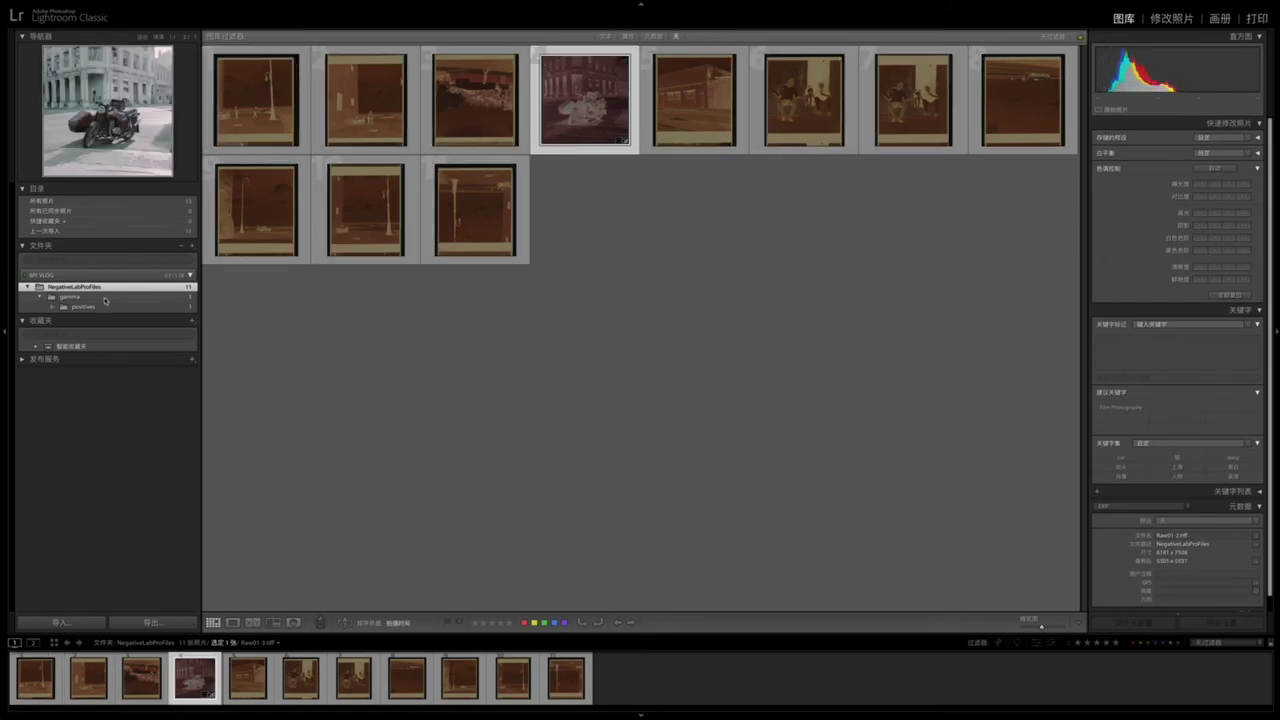
click(105, 298)
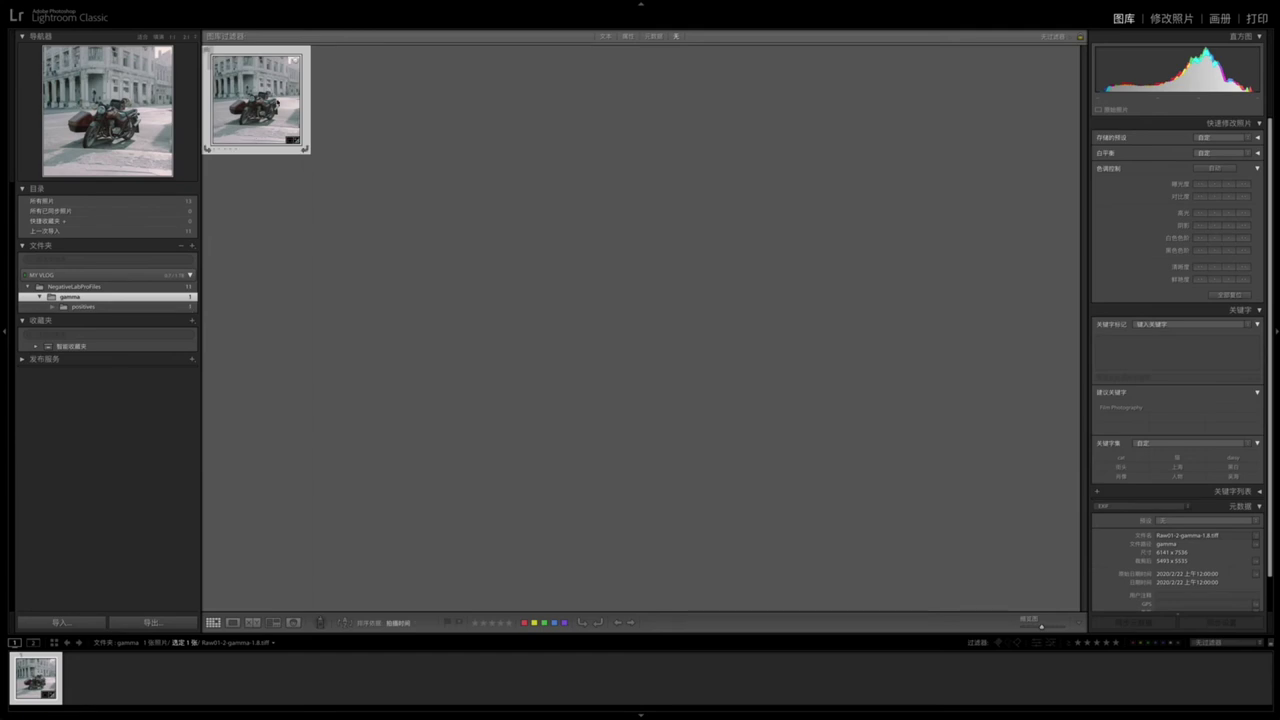
Open the positive TIF copy from the positives folder for developing, and apply auto white balance and auto tone.
click(84, 307)
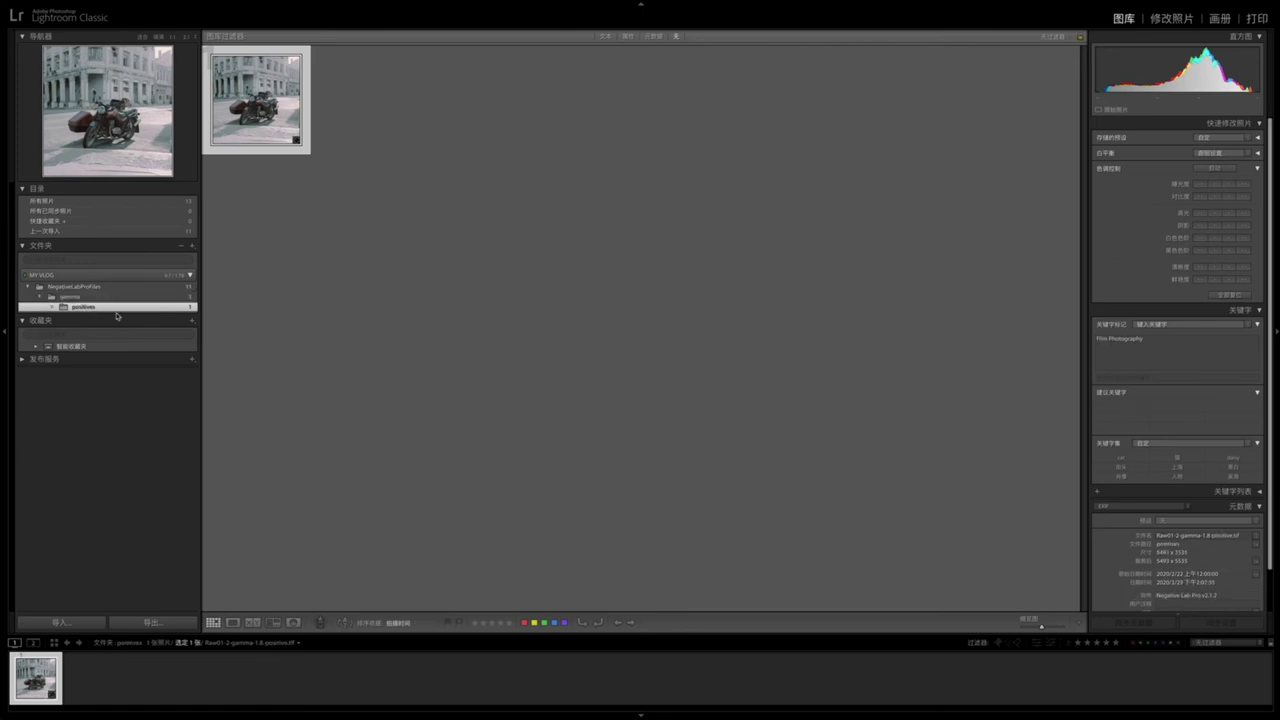
double_click(264, 131)
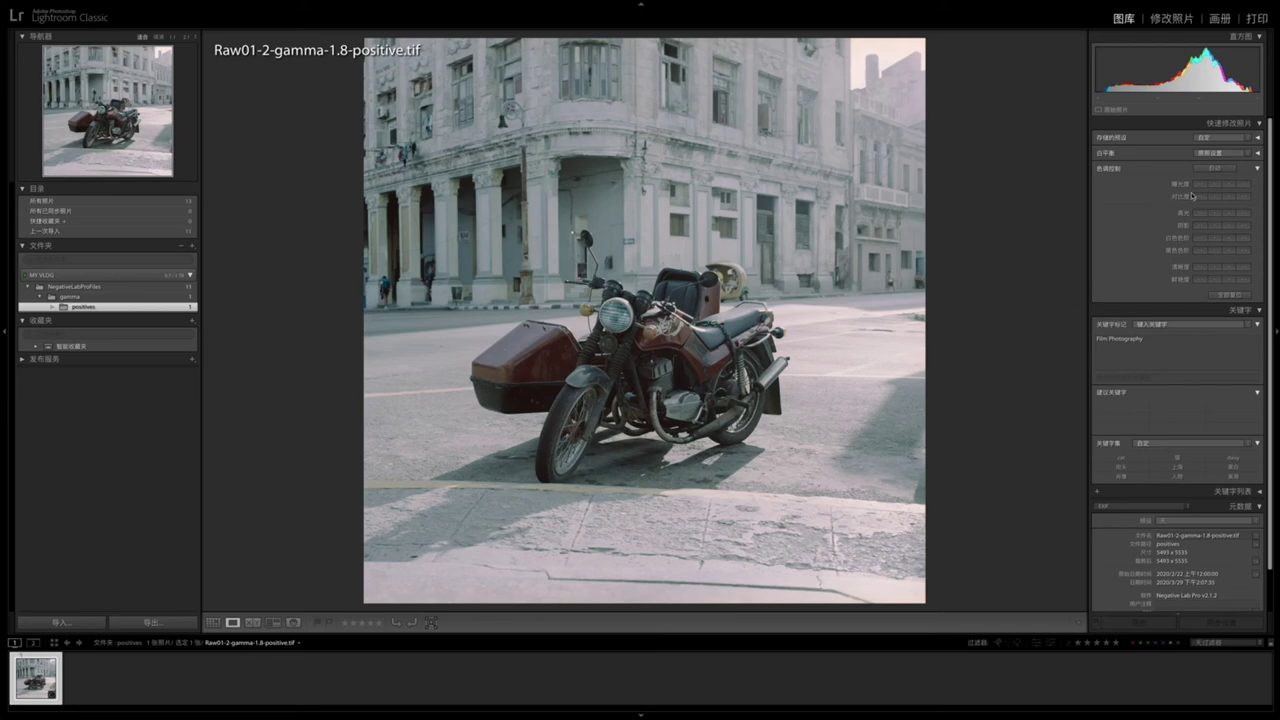
key(d)
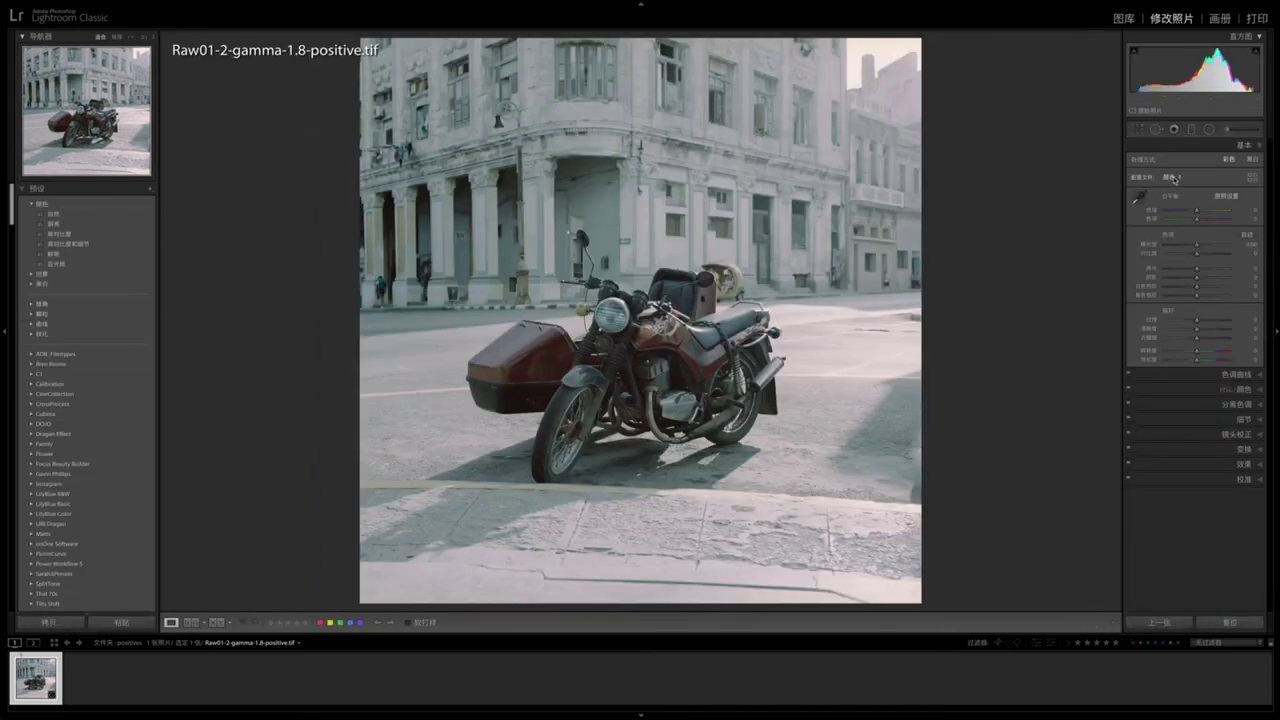
click(1230, 199)
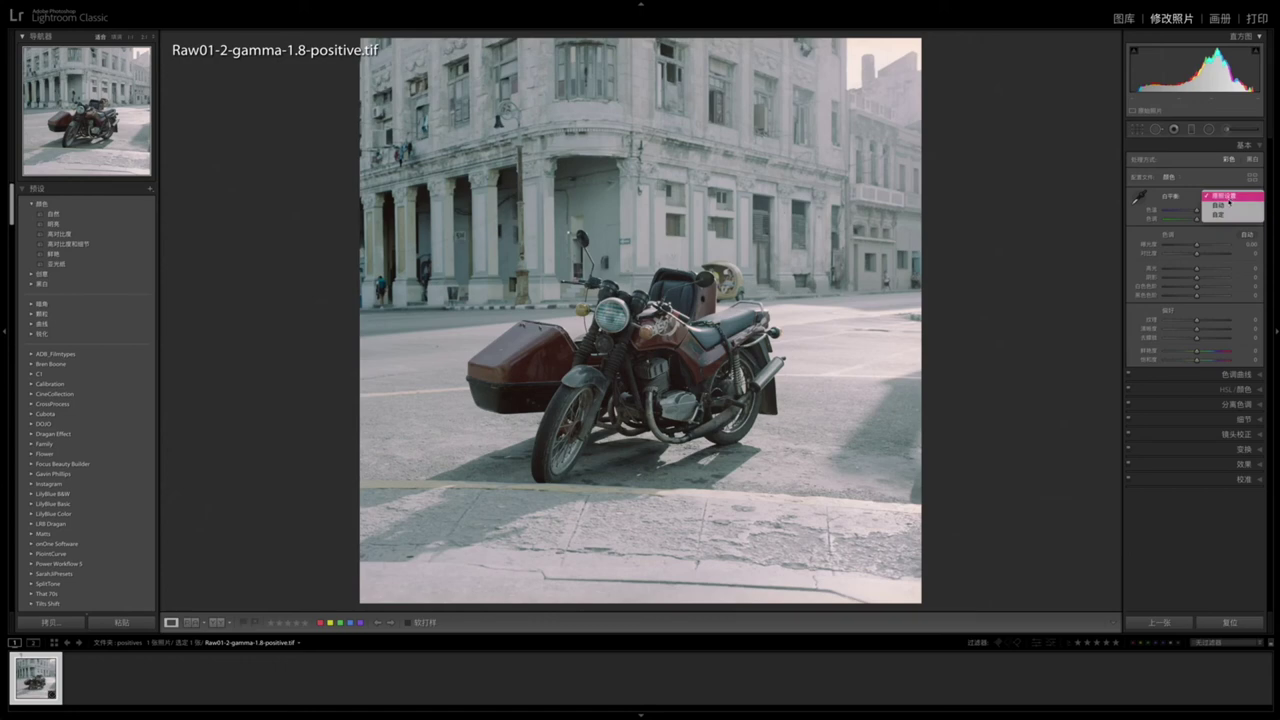
click(1228, 206)
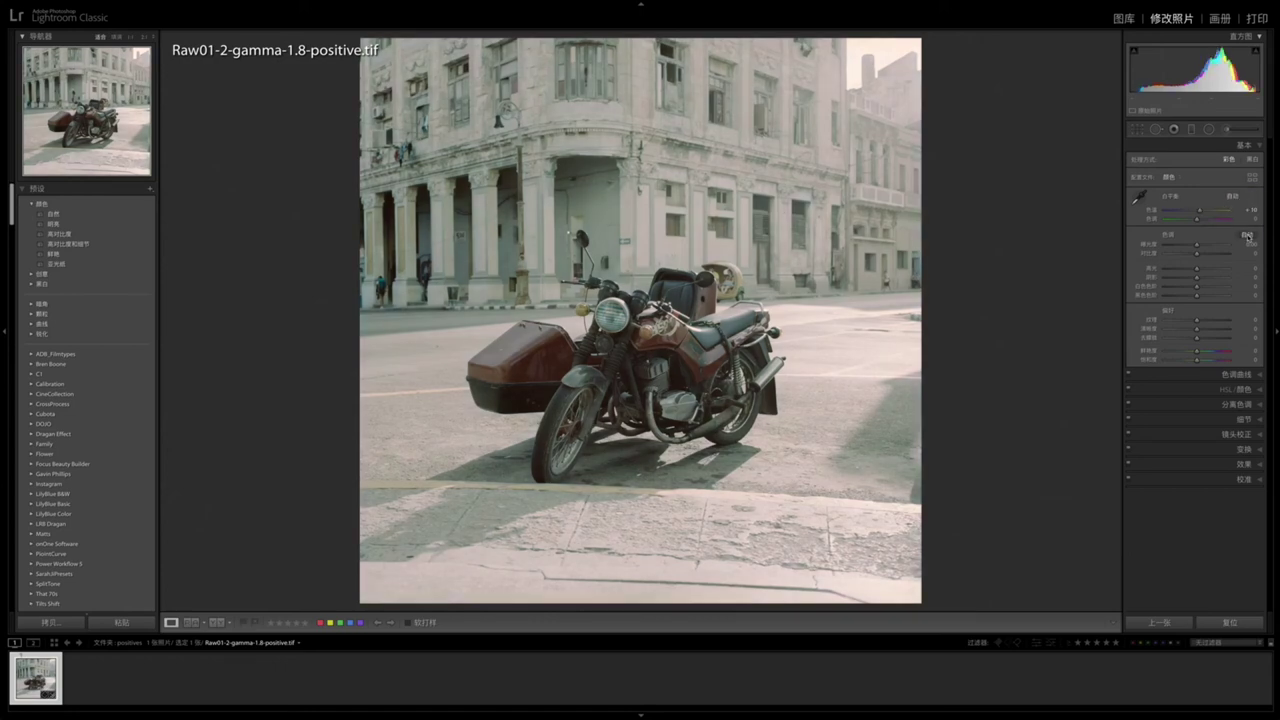
click(1247, 235)
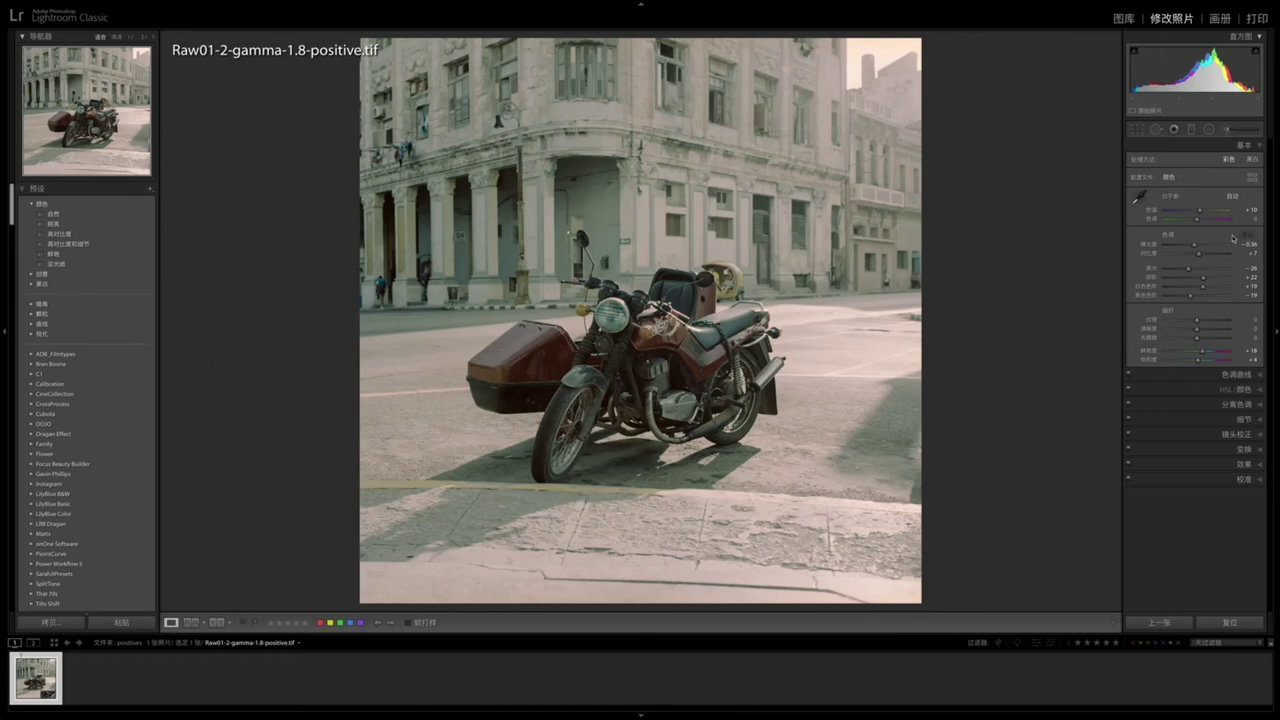
Fine-tune the positive with temperature +8, tint +7, exposure -0.10, contrast +5, texture +5 and dehaze -1, and check the motorcycle up close.
click(1201, 213)
drag(1194, 246, 1198, 322)
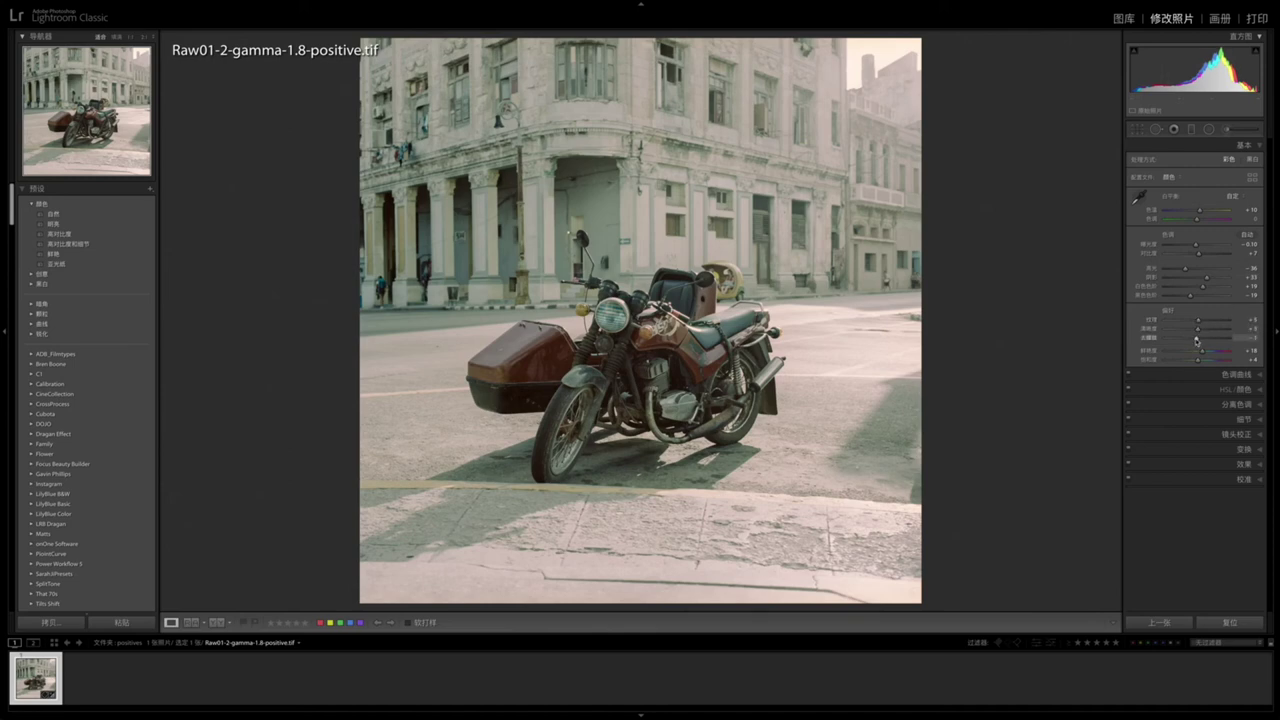
drag(1197, 340, 1196, 340)
drag(1198, 220, 1199, 257)
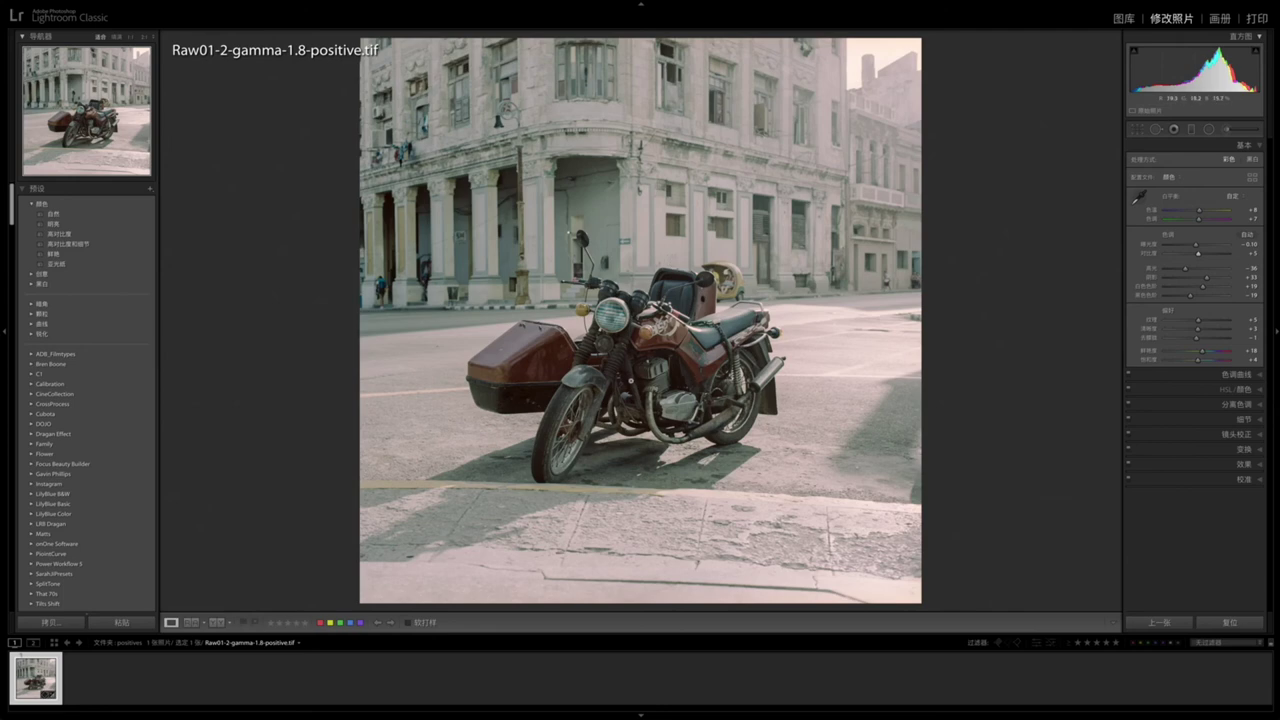
click(627, 381)
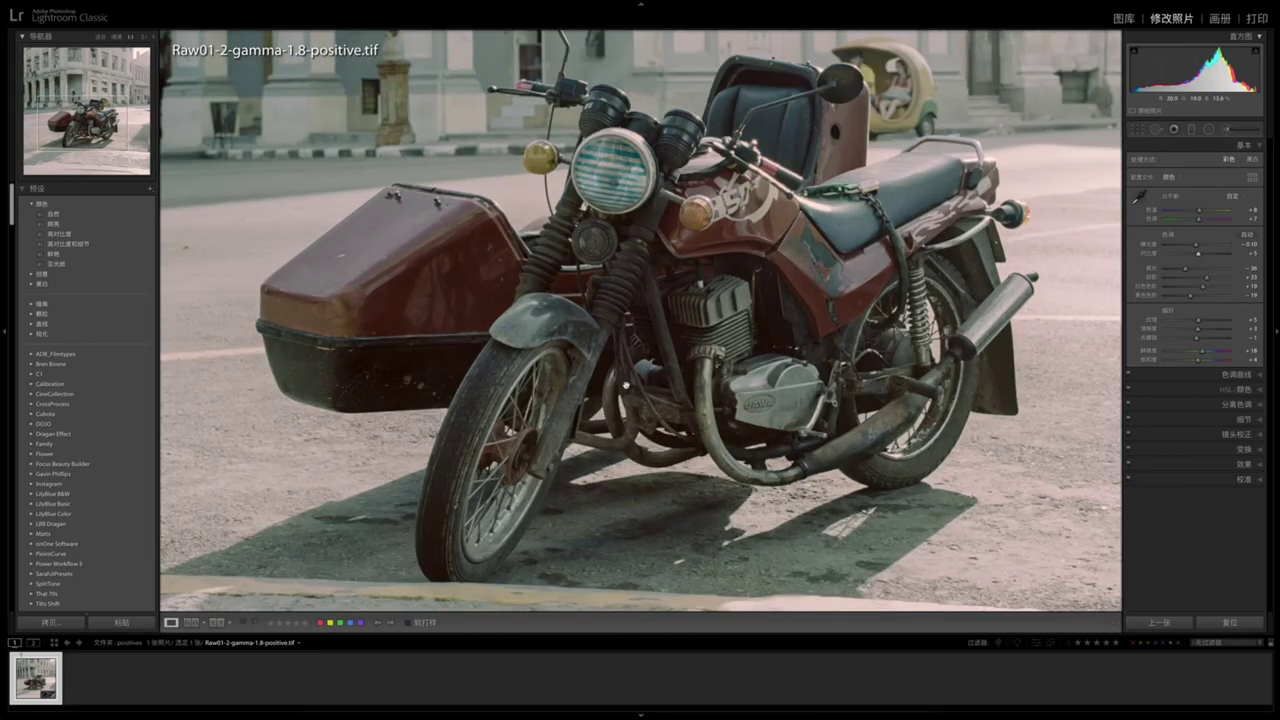
drag(603, 353, 629, 330)
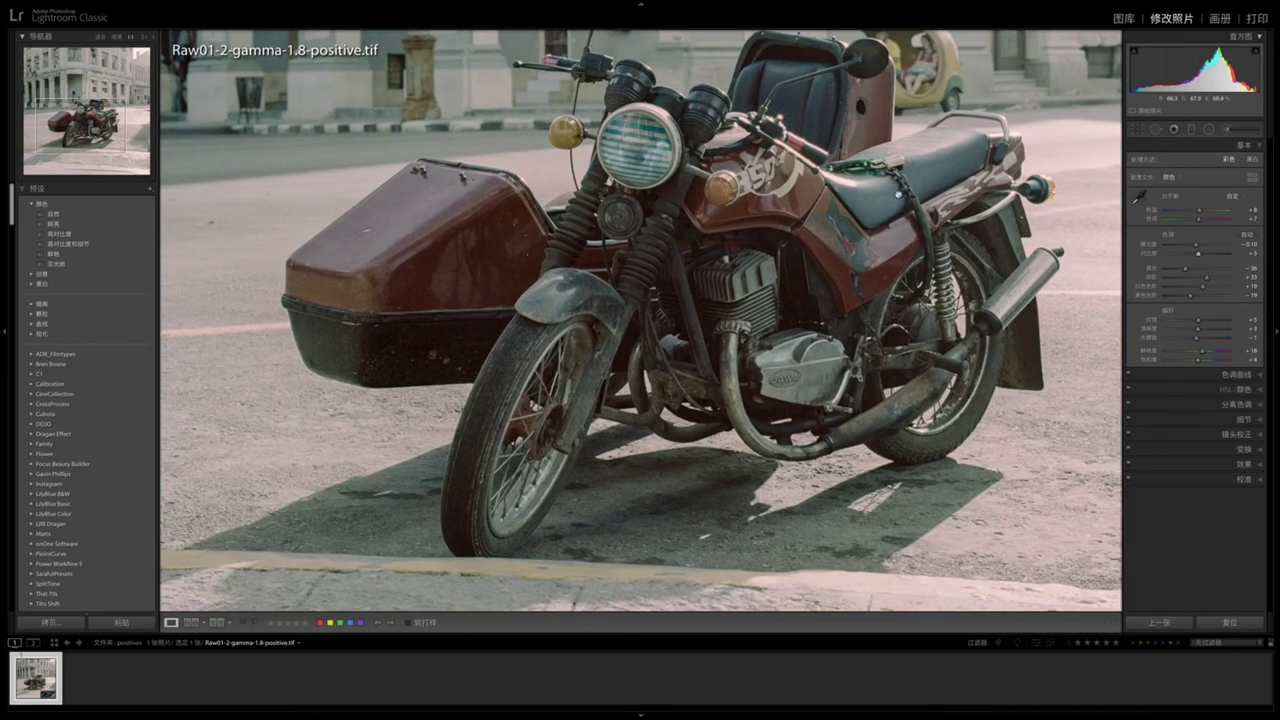
click(605, 346)
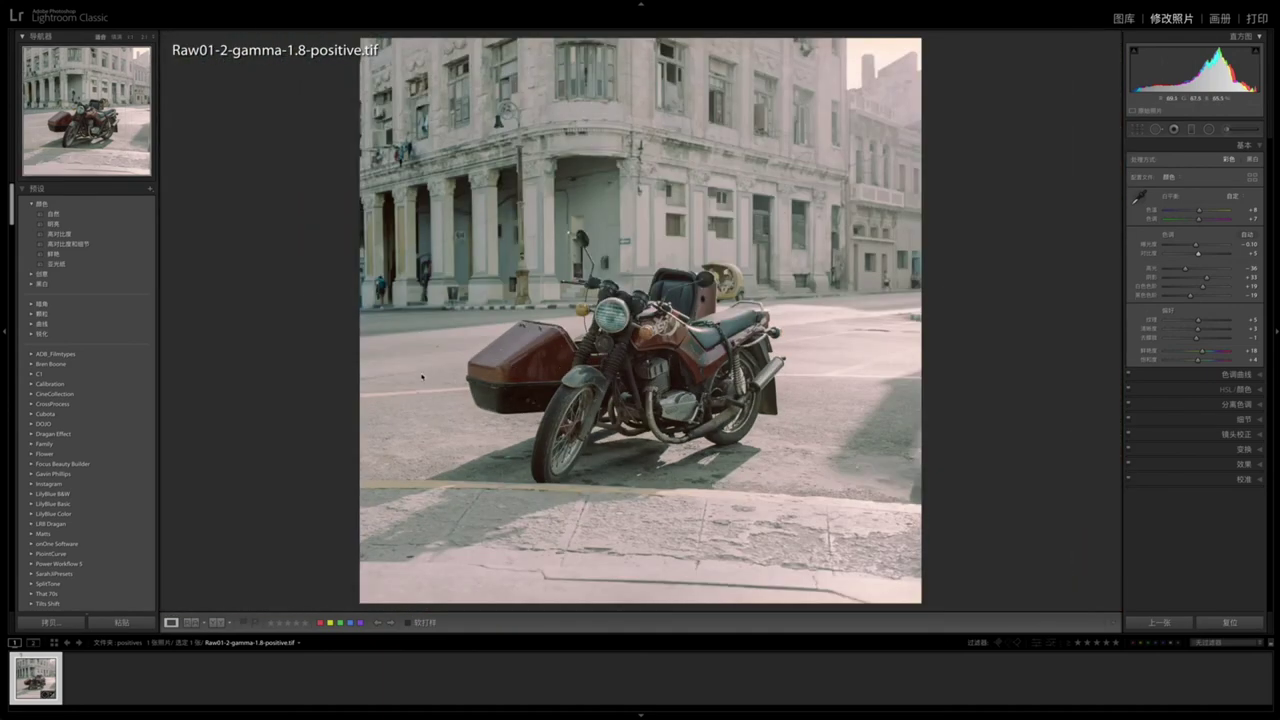
Return to the grid of negatives in the NegativeLabProFiles folder and try selecting several of them together.
key(g)
click(99, 289)
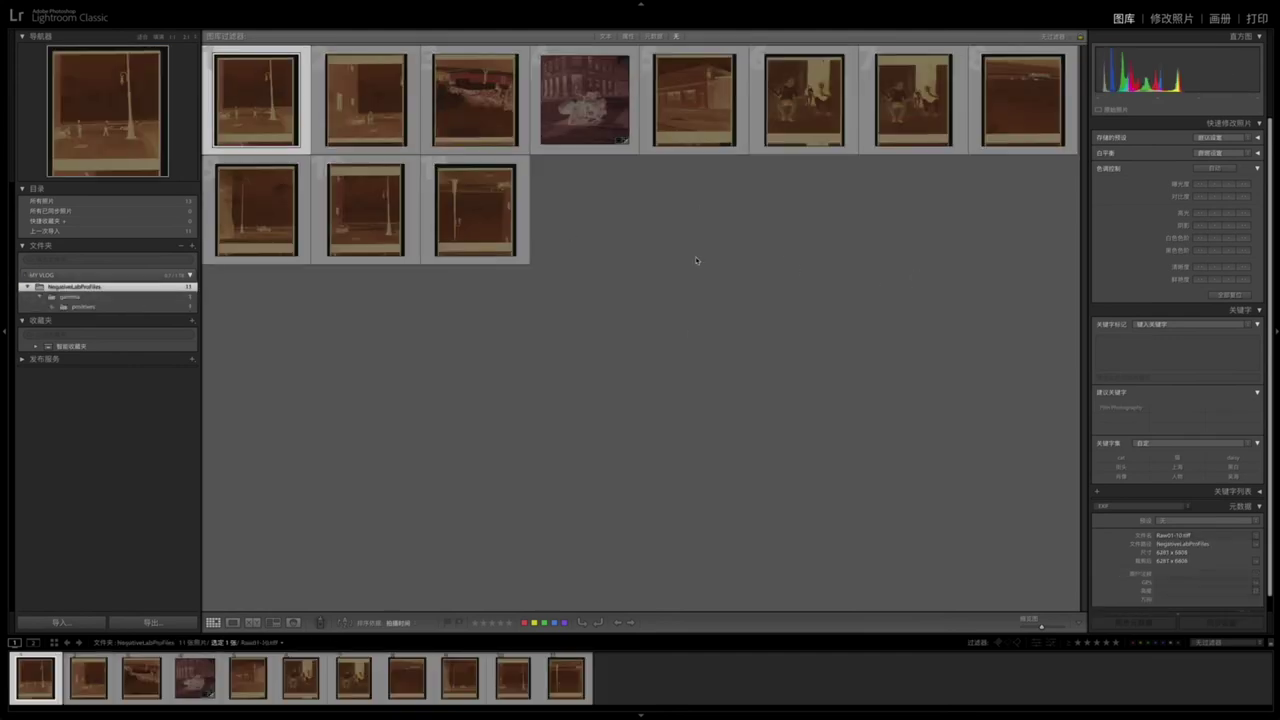
click(703, 120)
shift+click(810, 108)
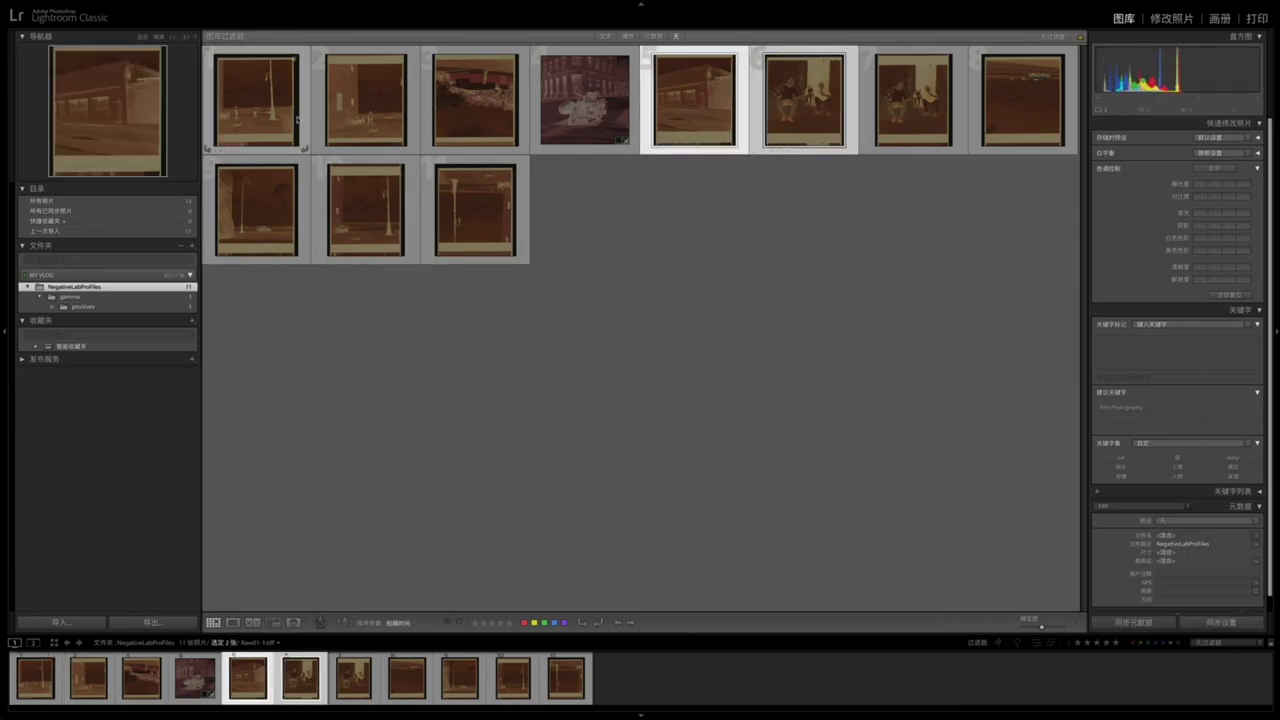
ctrl+click(358, 140)
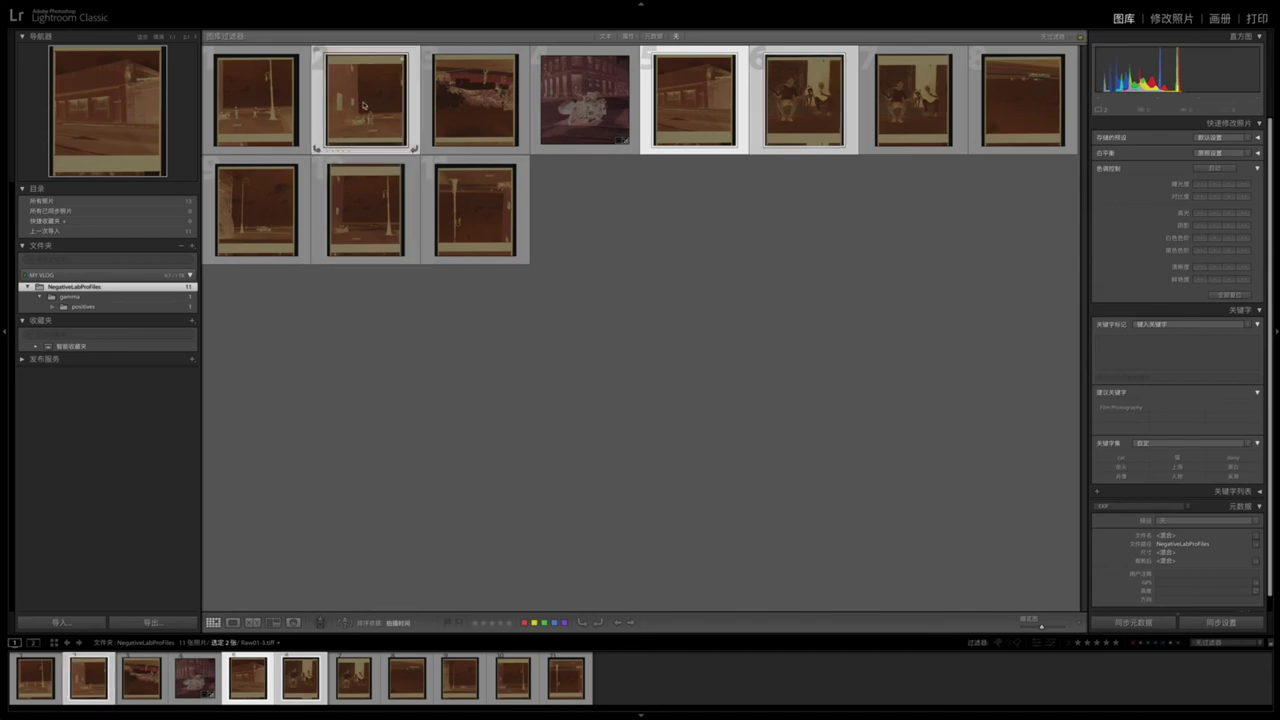
click(645, 277)
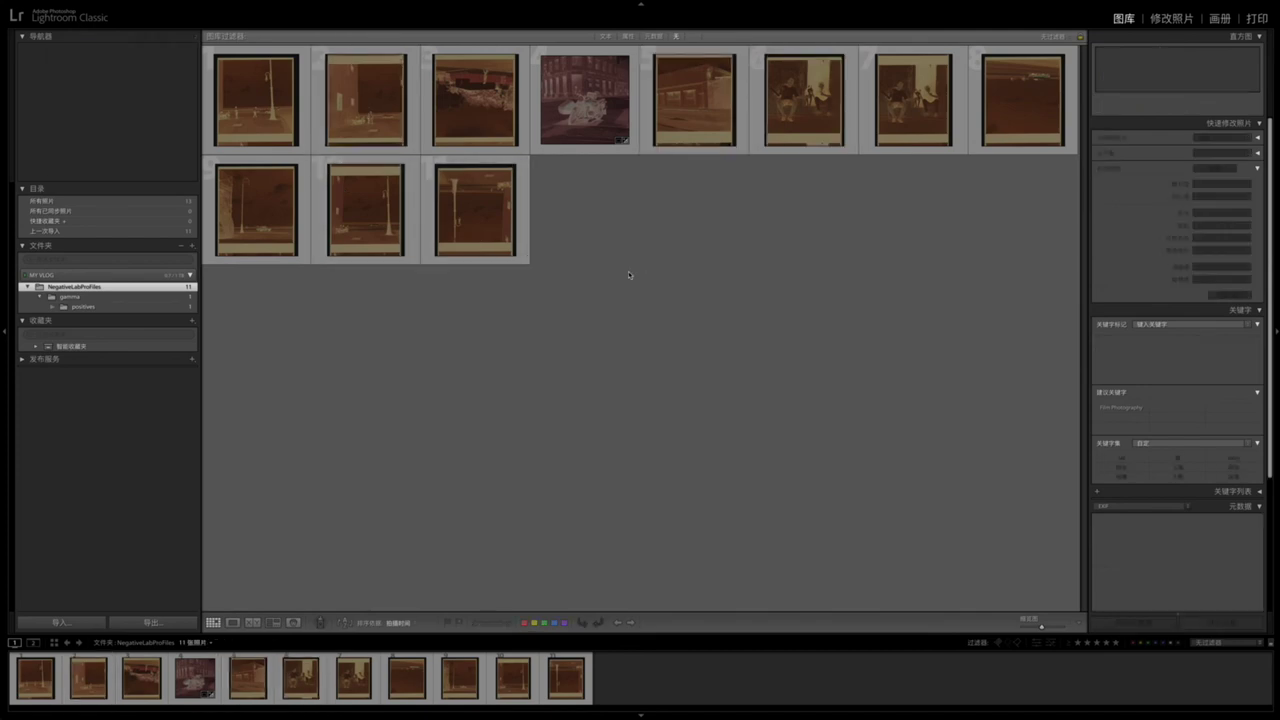
Open Raw01-11.tiff for developing and set its white balance by sampling the unexposed film border above the frame.
click(341, 109)
key(d)
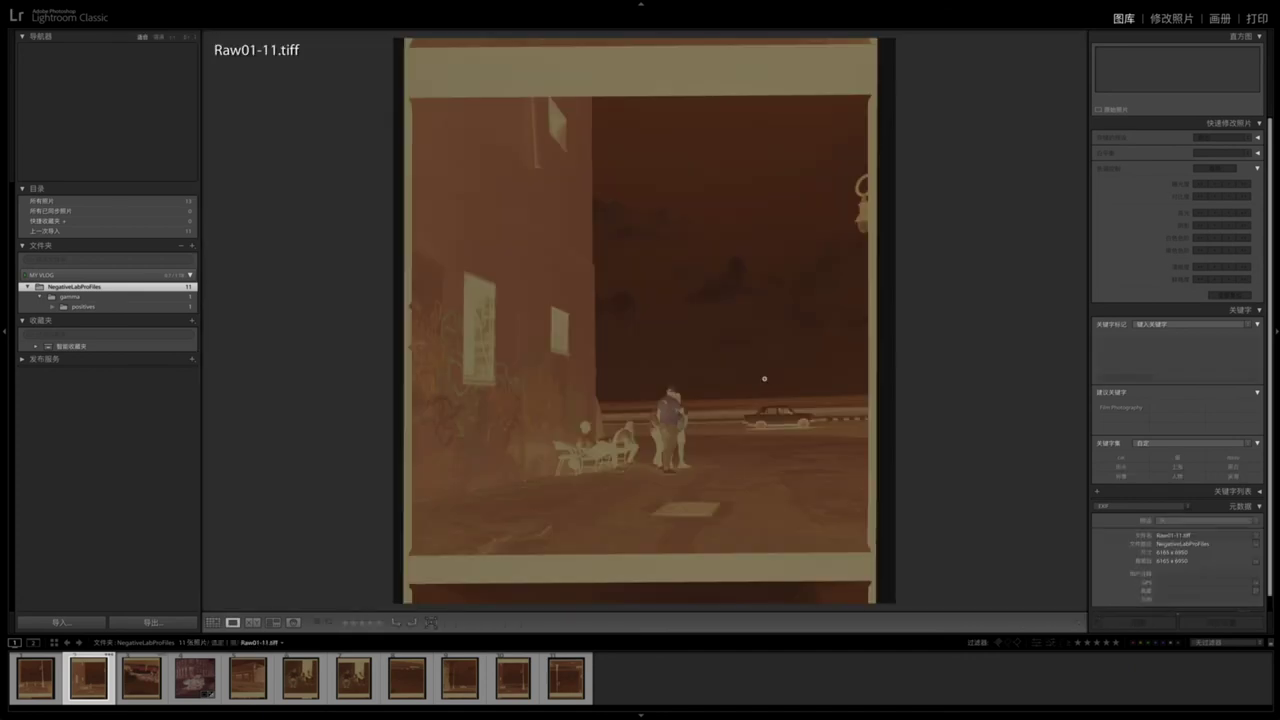
key(r)
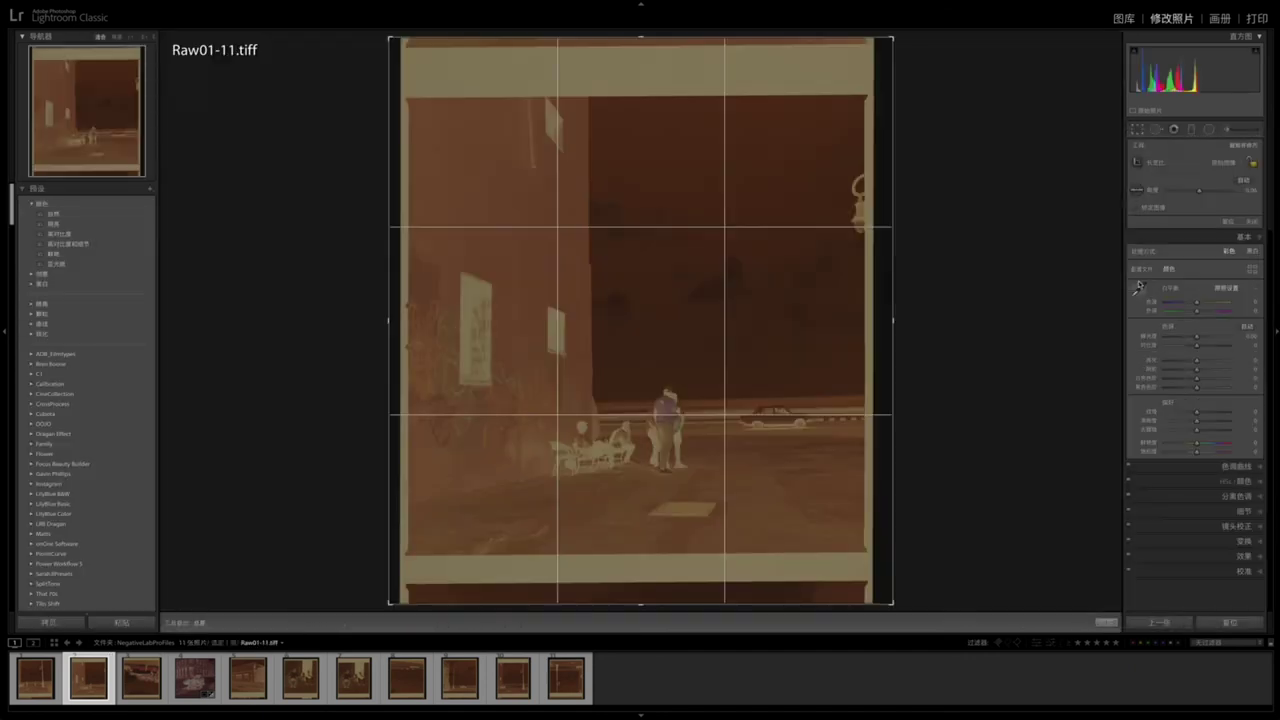
click(1140, 288)
click(805, 66)
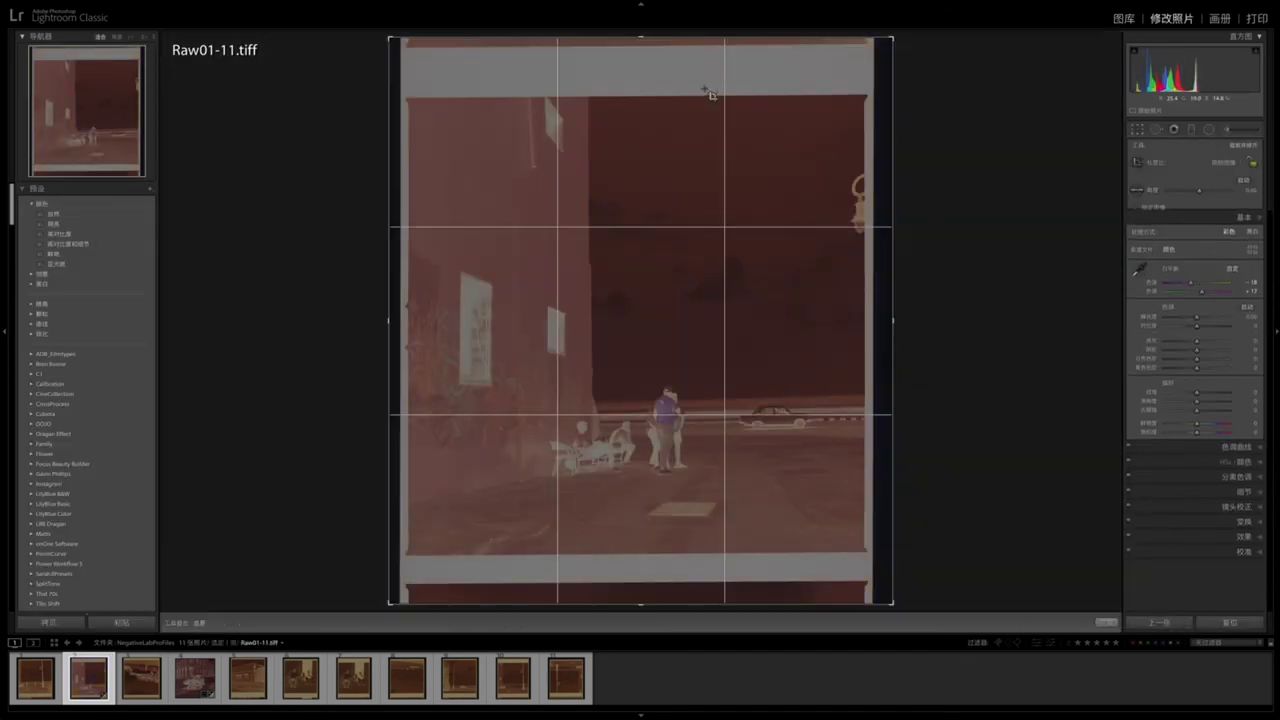
Crop Raw01-11.tiff to the image area, excluding the film borders on all sides, and return to the grid.
drag(682, 38, 682, 100)
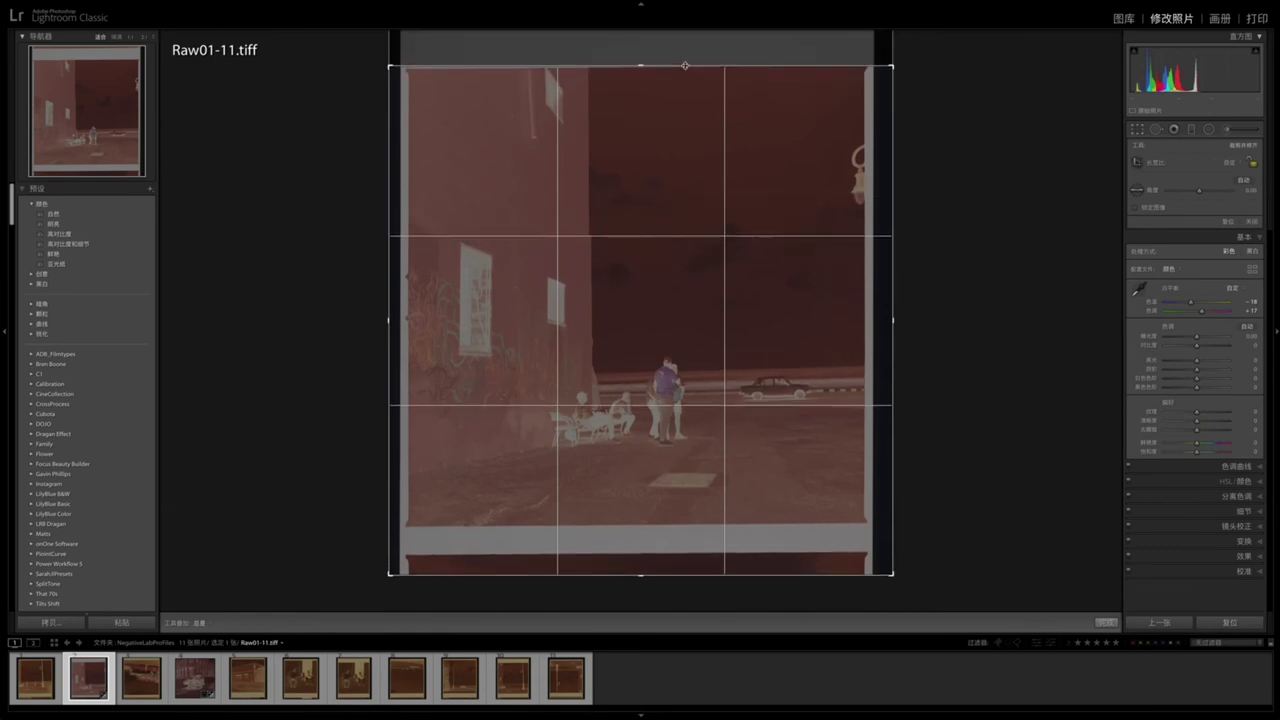
drag(892, 573, 876, 545)
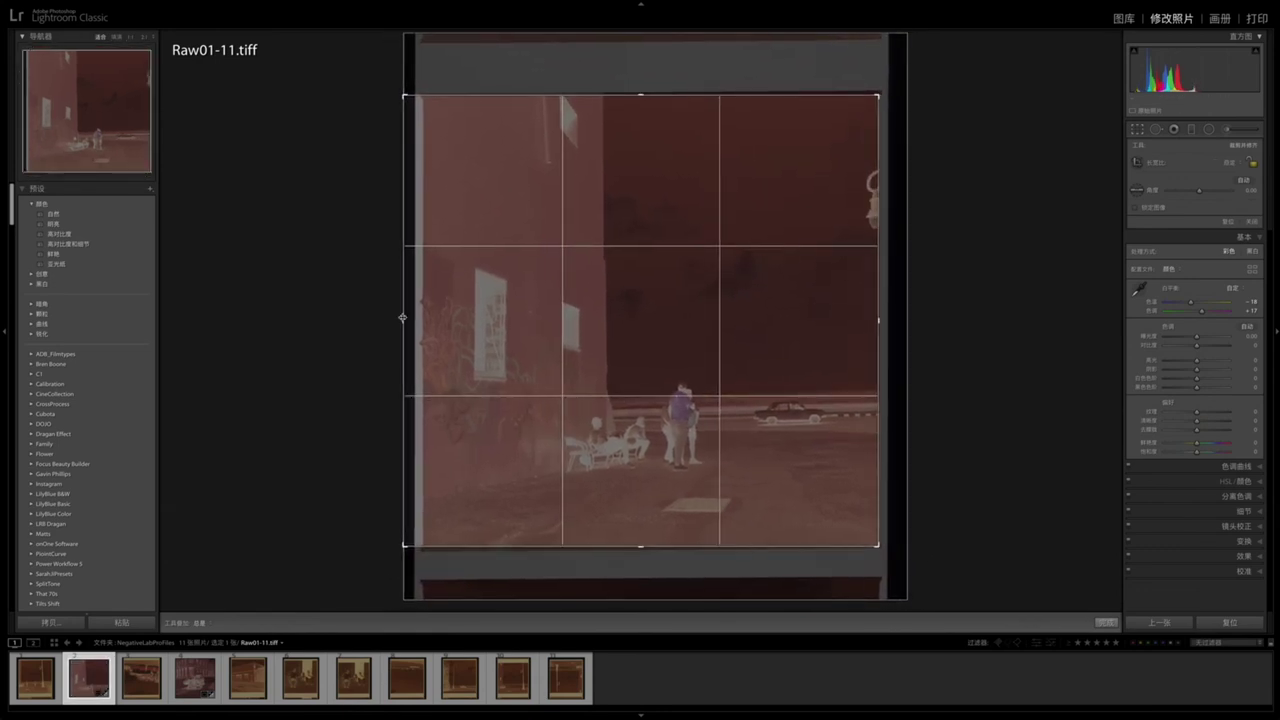
drag(404, 320, 413, 320)
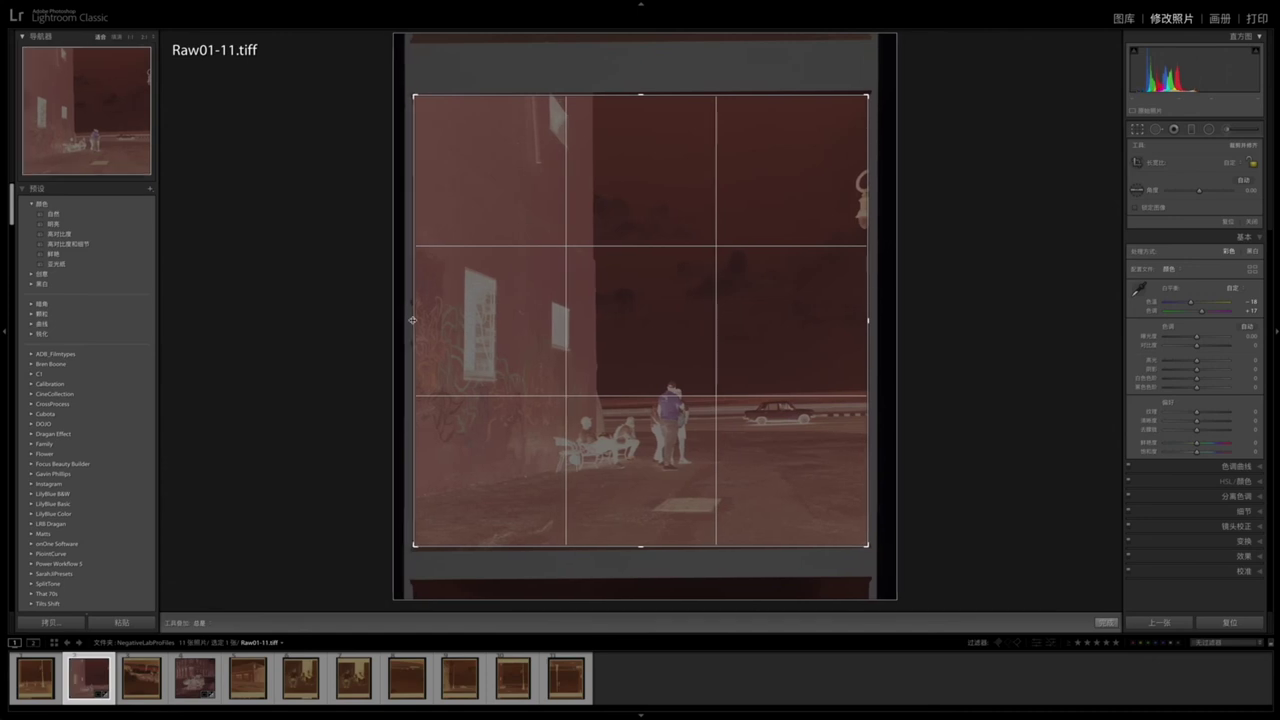
key(Return)
key(g)
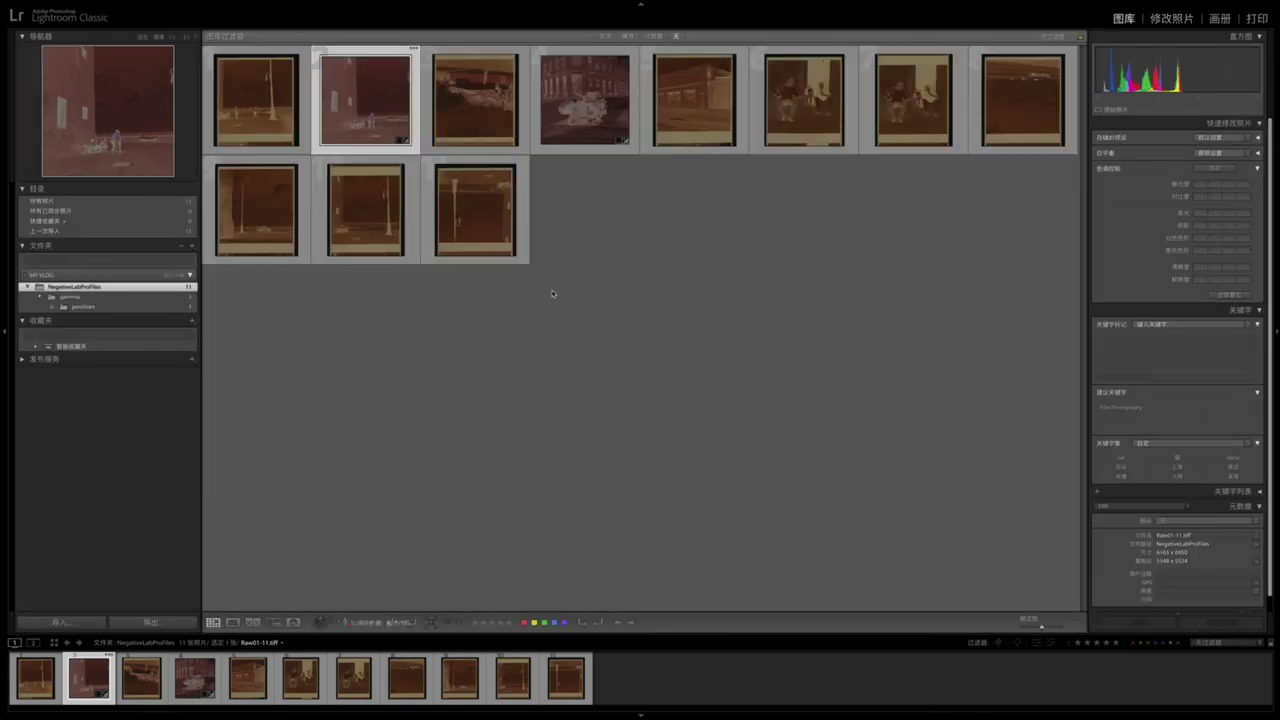
Rotate Raw01-12.tiff by 180 degrees and set its white balance from the film border above the frame.
double_click(490, 115)
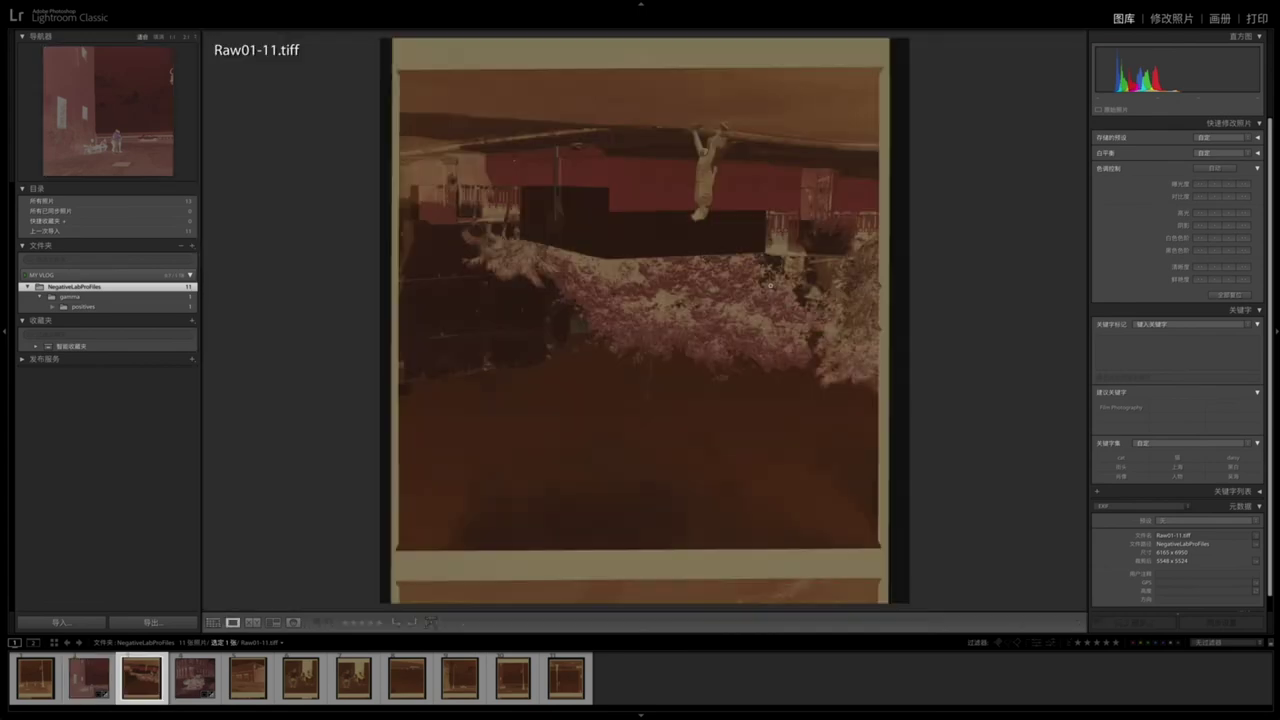
click(411, 622)
click(411, 622)
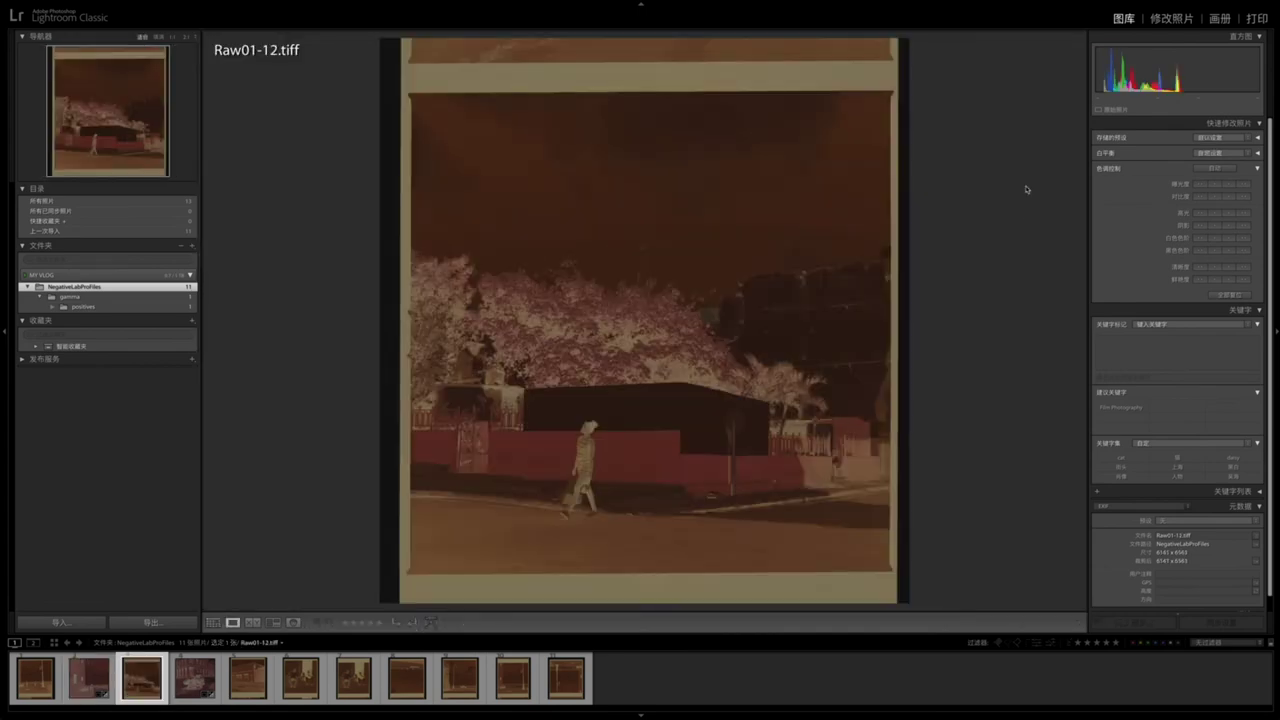
key(r)
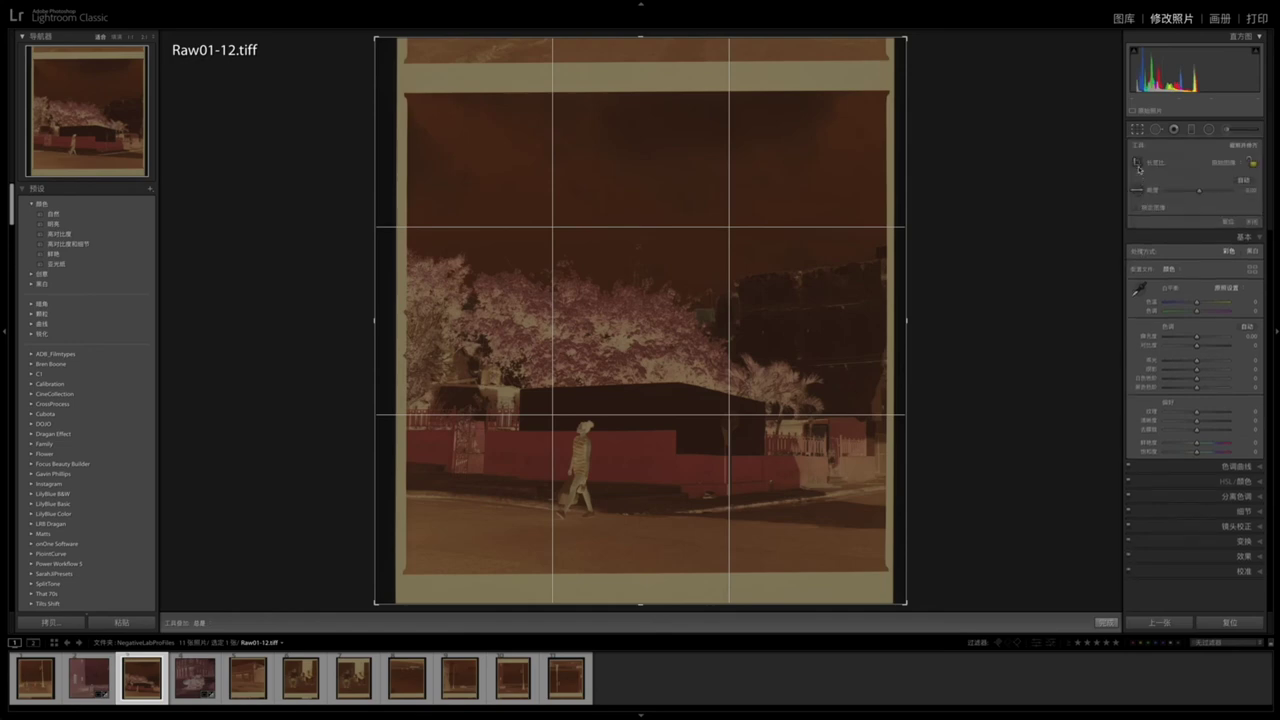
key(w)
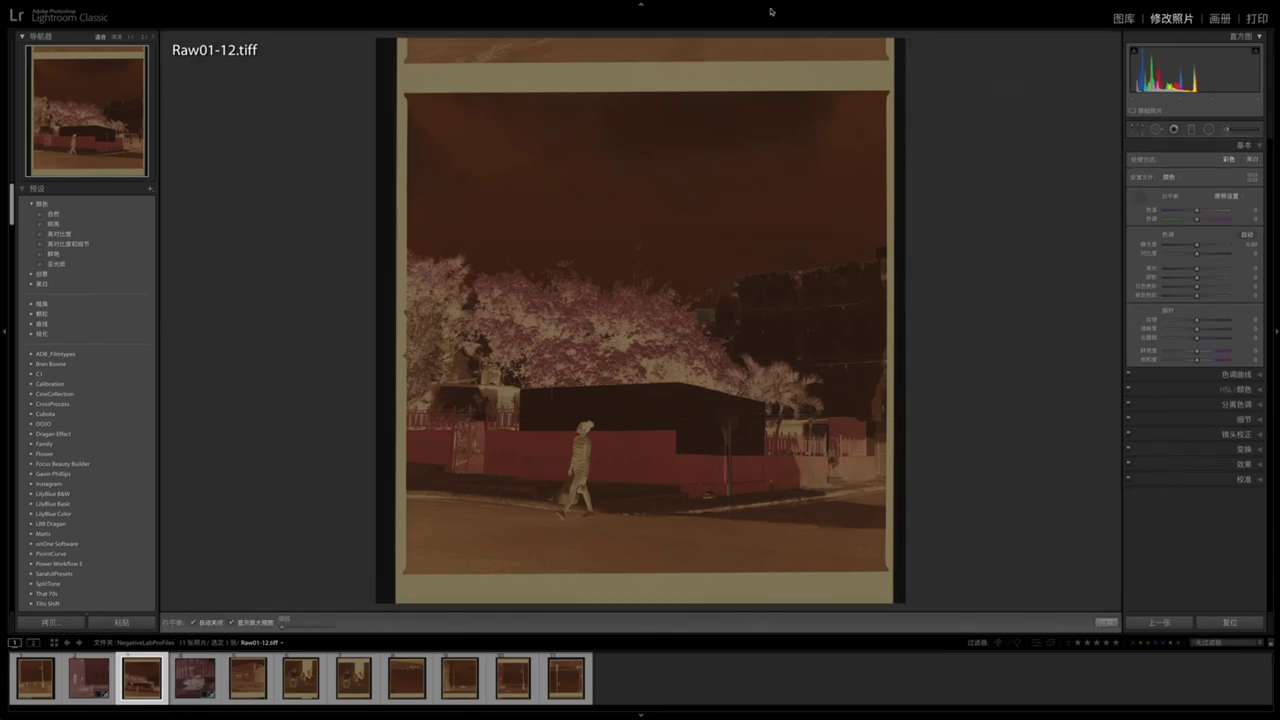
click(767, 68)
Crop the film borders off all sides of Raw01-12.tiff and go back to the grid of negatives.
key(r)
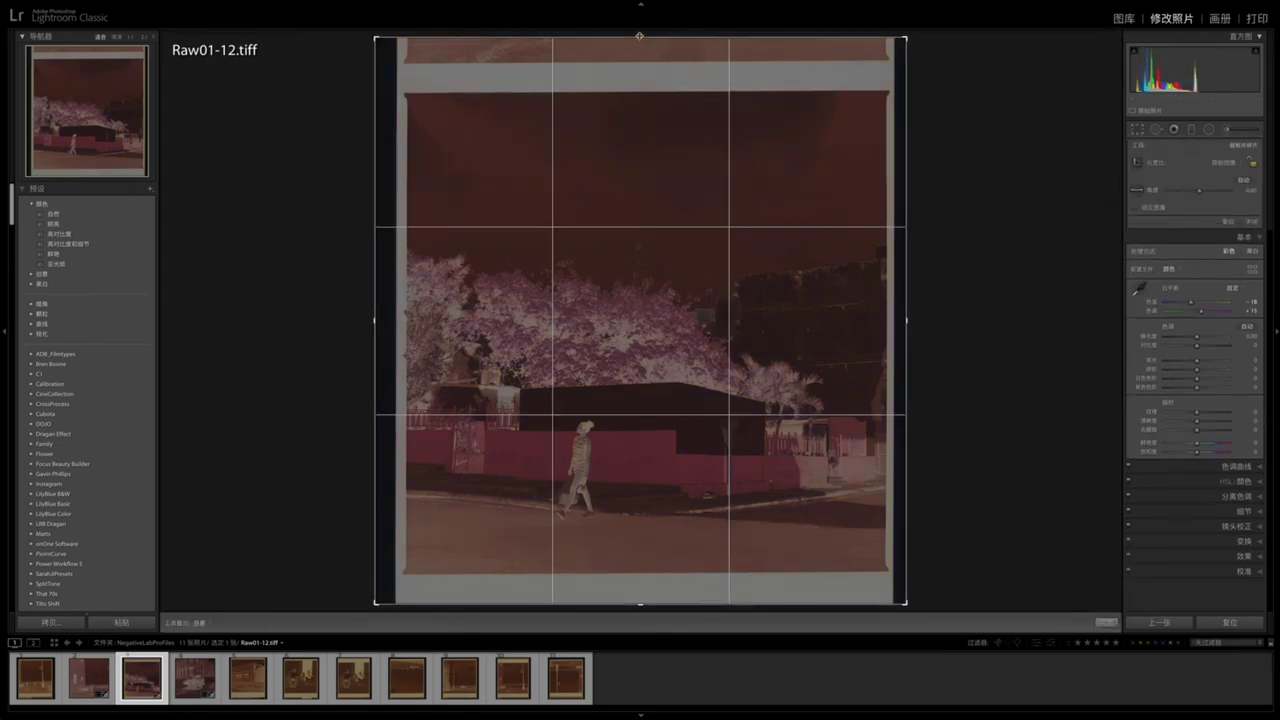
drag(658, 49, 655, 105)
drag(904, 118, 884, 118)
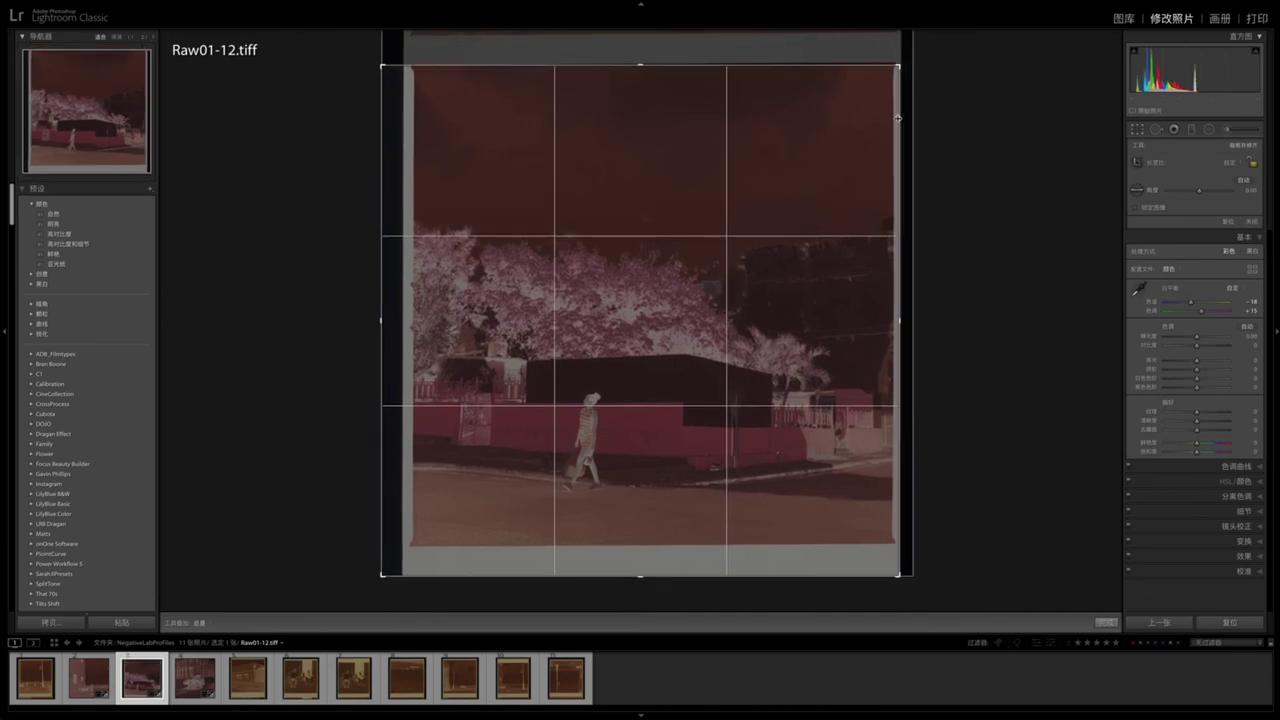
drag(386, 143, 421, 143)
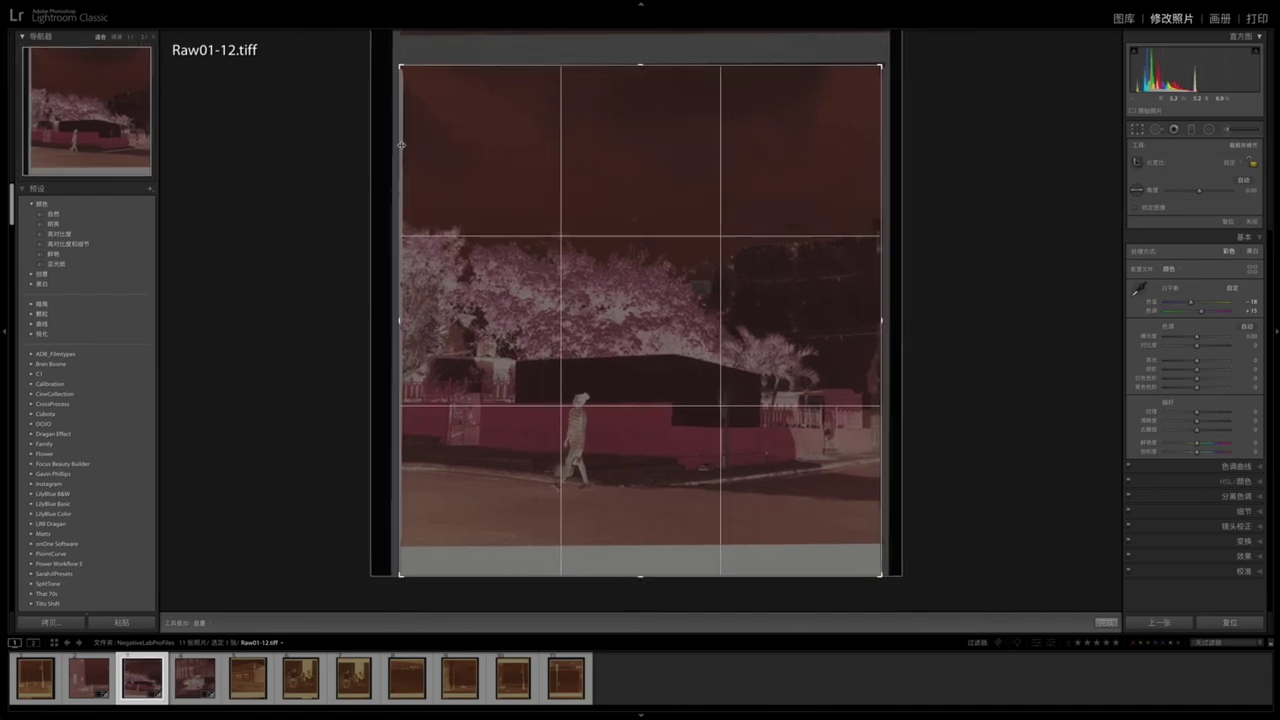
drag(642, 573, 643, 558)
key(Return)
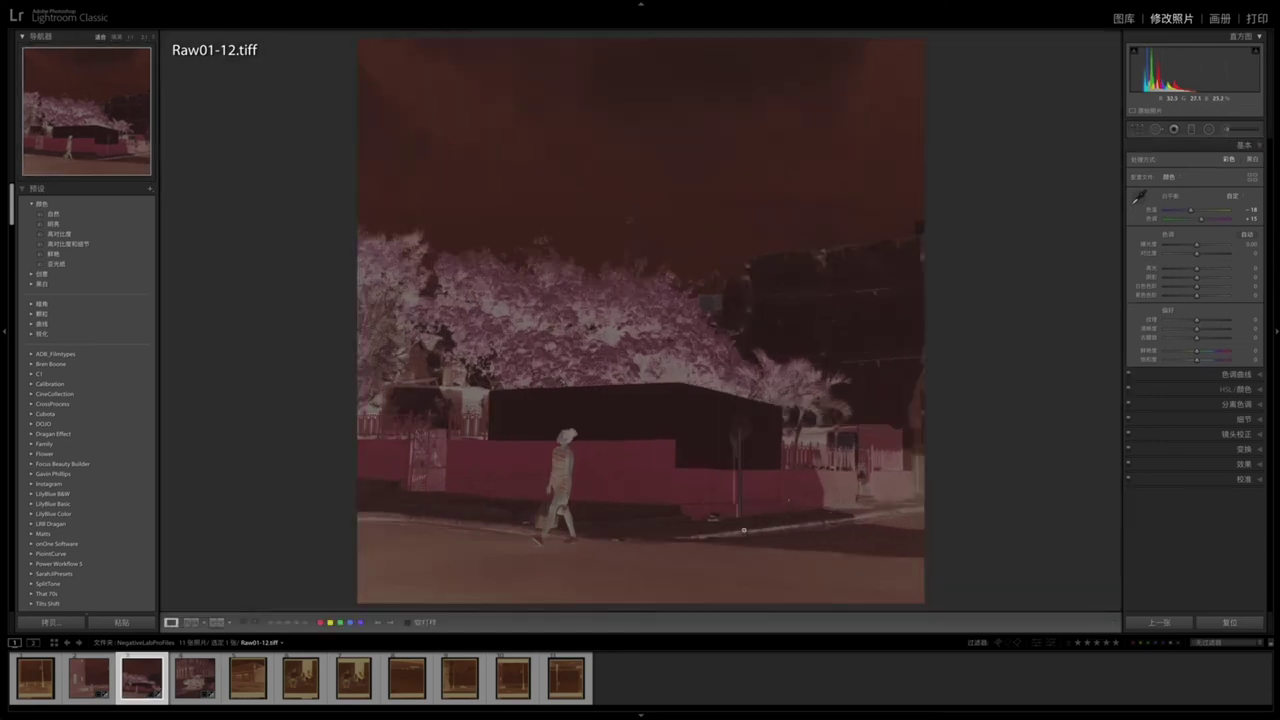
key(g)
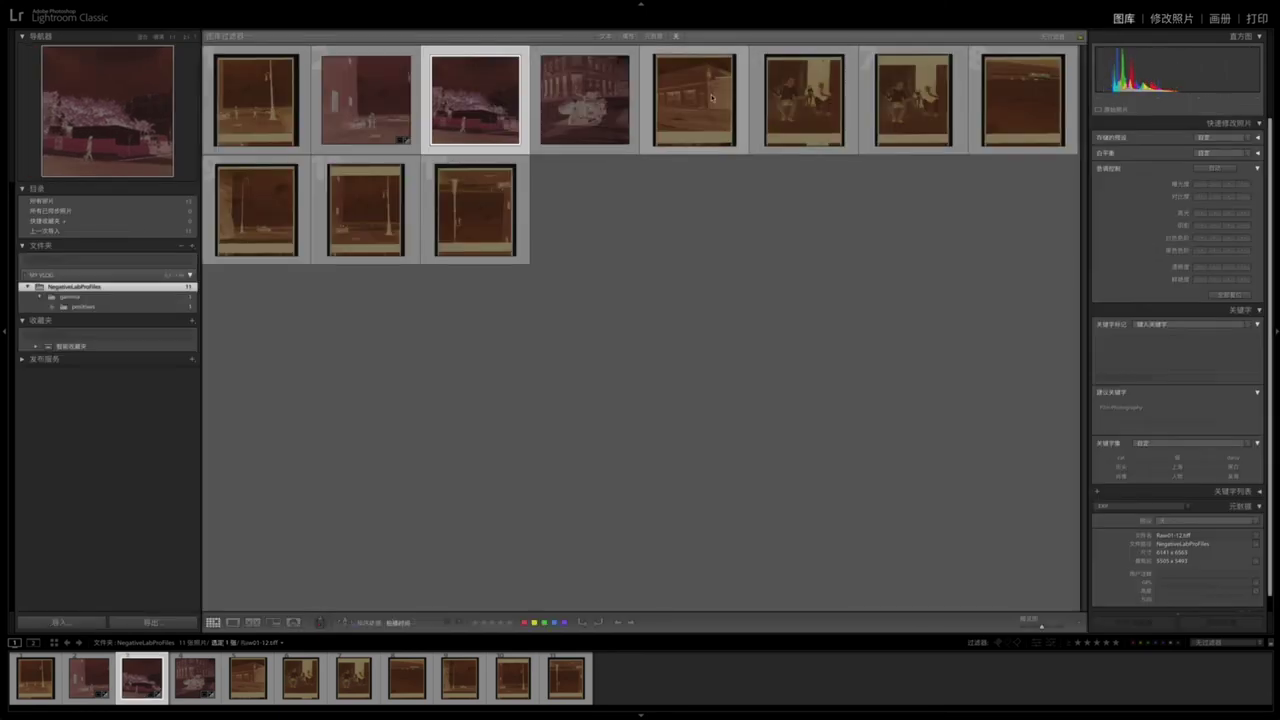
Open Raw01-3.tiff for developing and sample its upper film border to set the white balance.
click(694, 100)
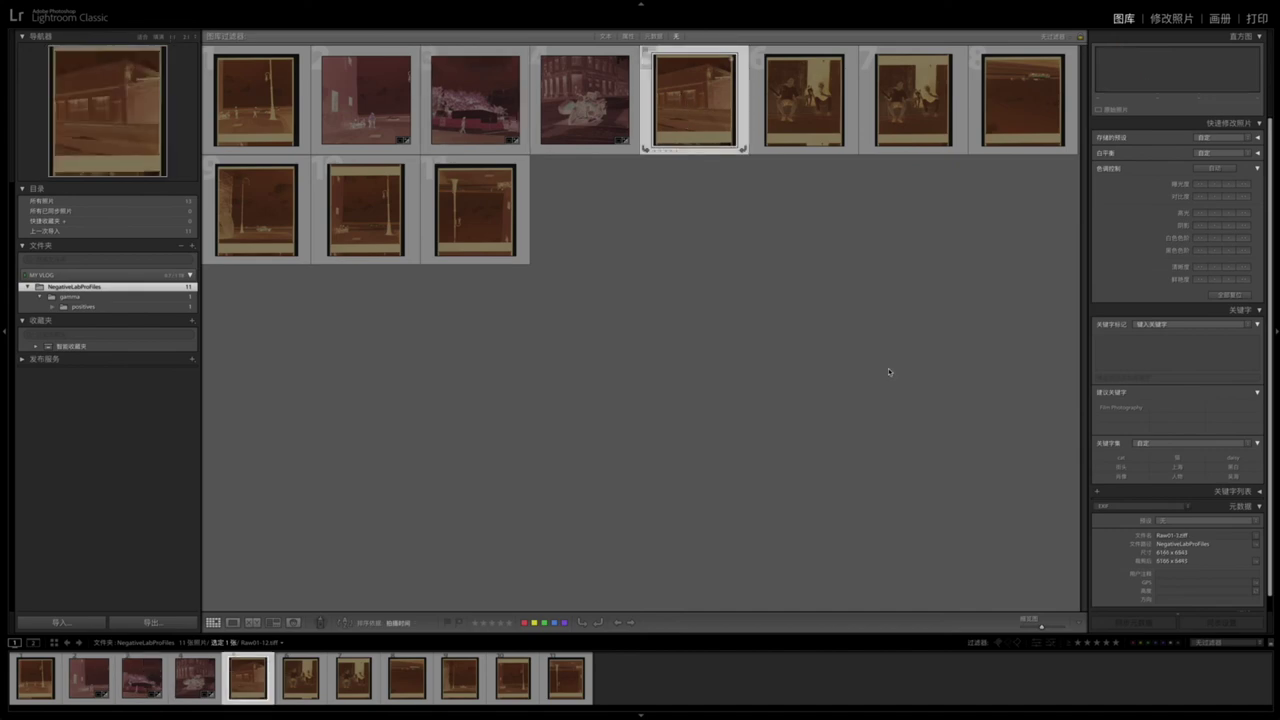
key(e)
key(d)
key(w)
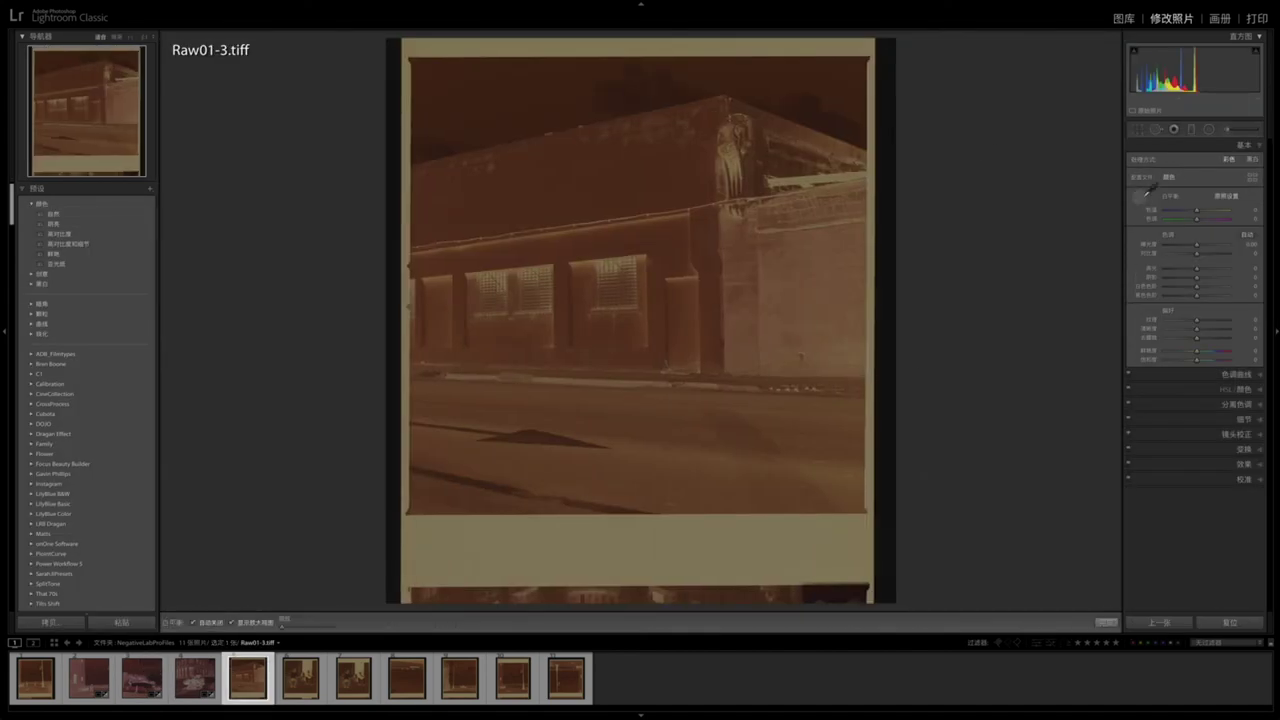
click(738, 46)
Crop the film borders off all sides of Raw01-3.tiff, leaving only the building image, and return to the grid.
key(r)
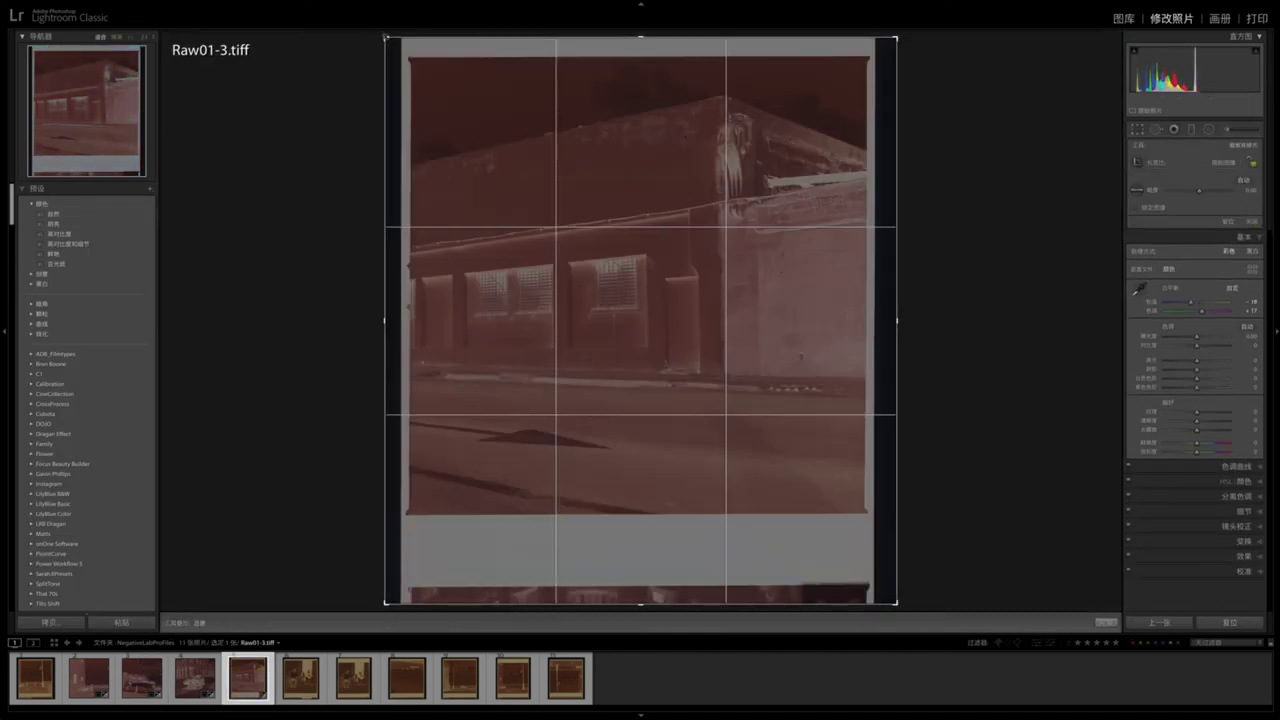
drag(386, 36, 402, 49)
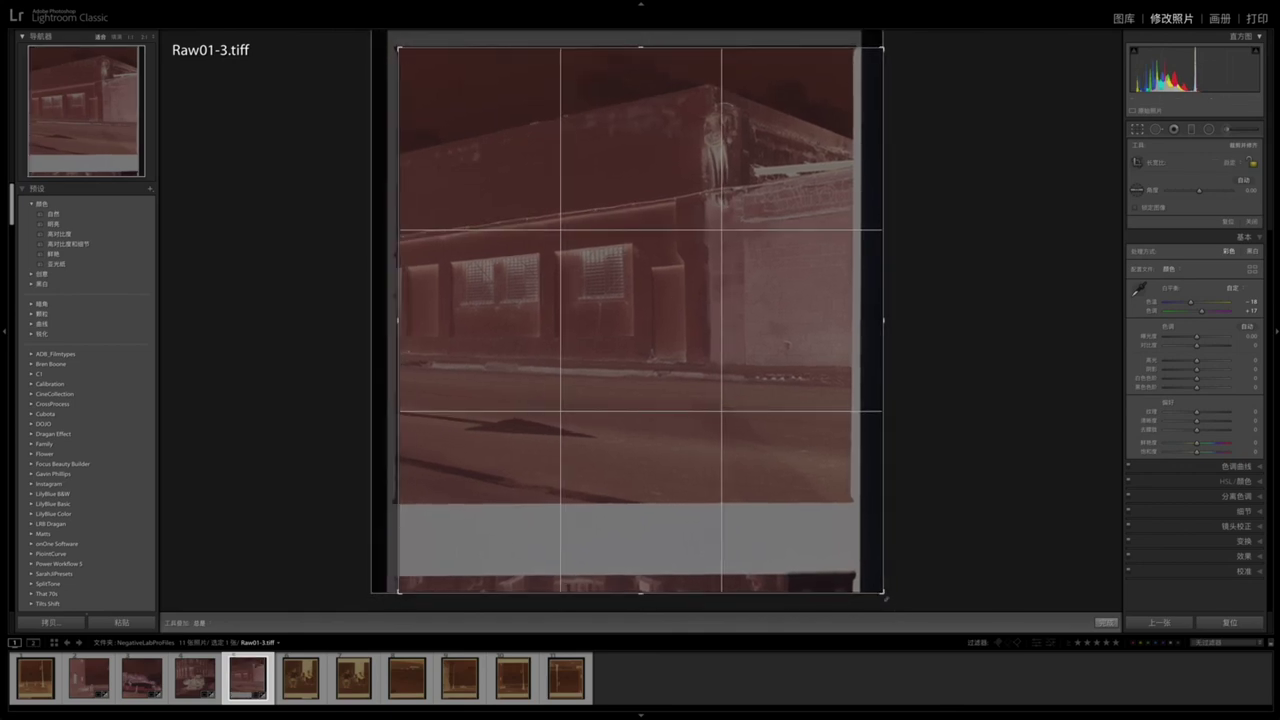
drag(882, 592, 849, 504)
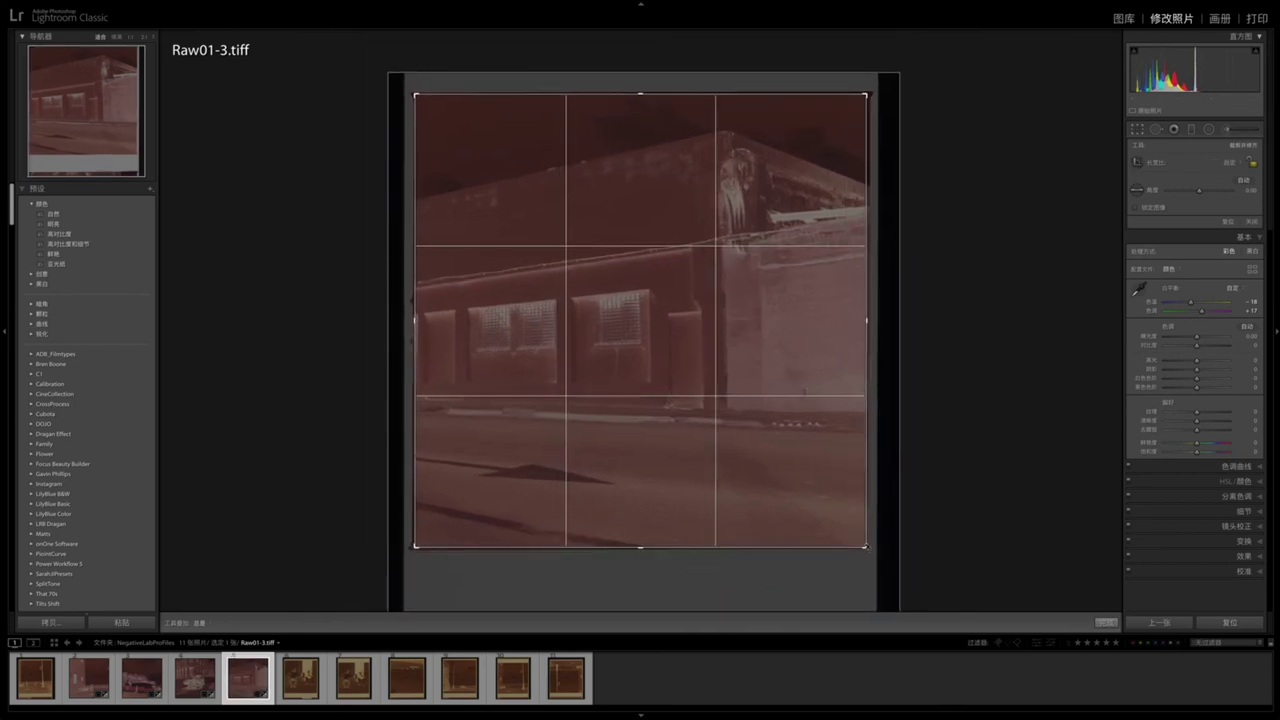
key(Return)
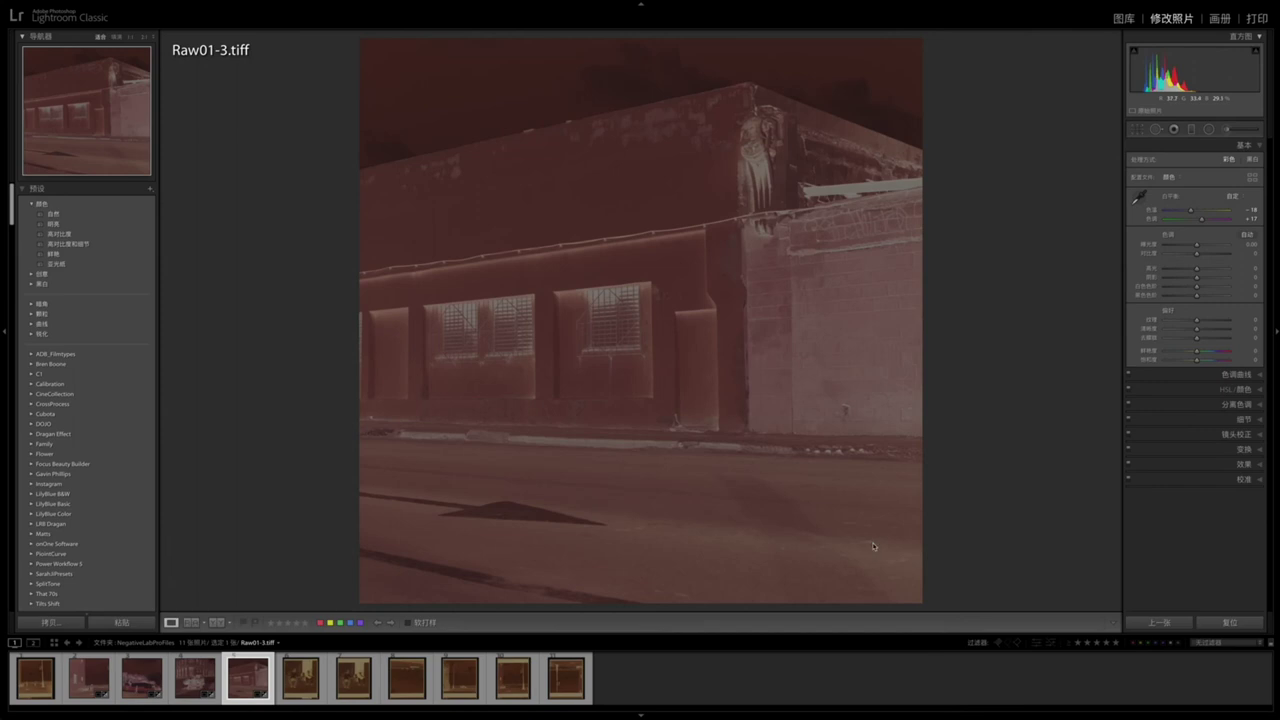
key(g)
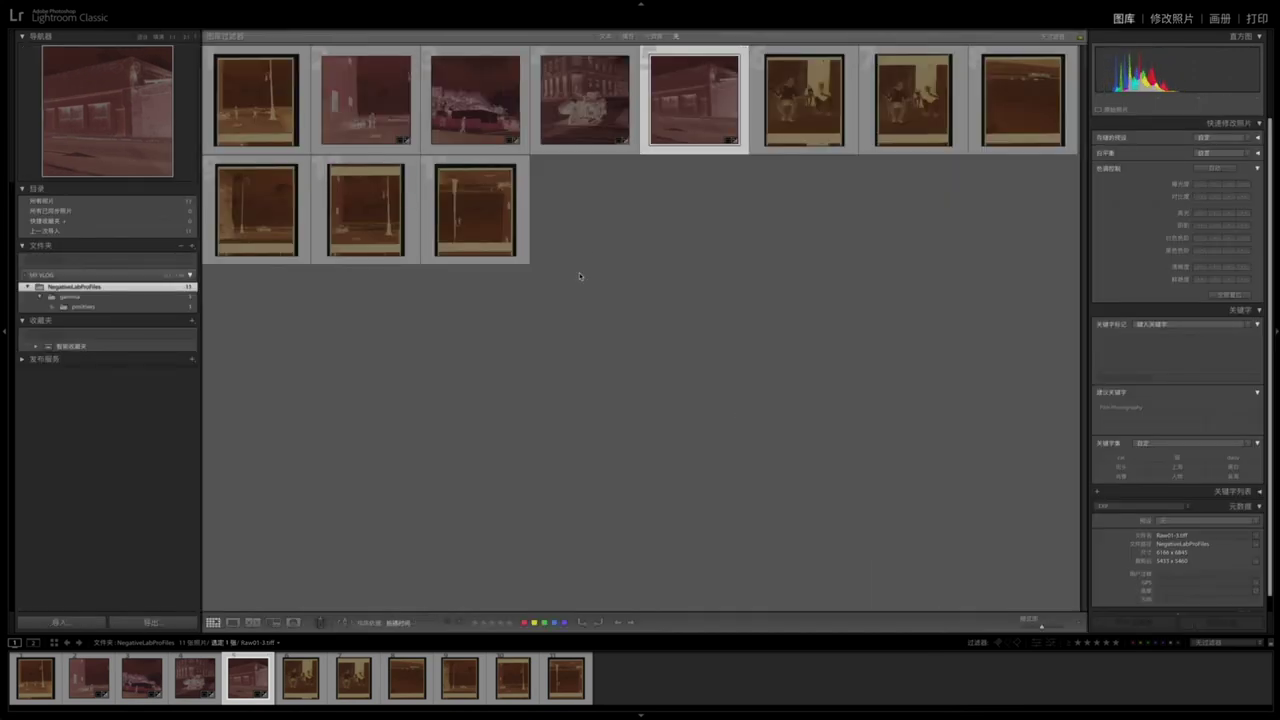
Select the second, third and fifth negatives together and convert them in Negative Lab Pro with the Frontier color model.
ctrl+click(483, 97)
ctrl+click(366, 100)
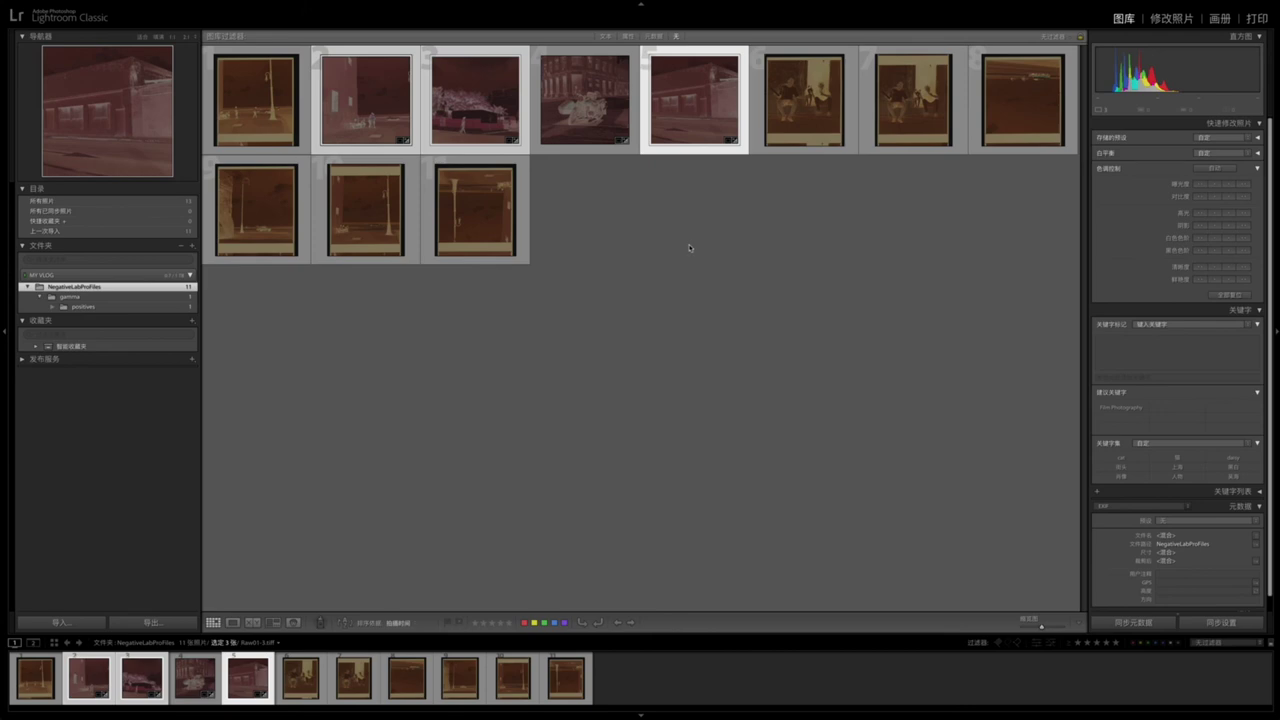
key(ctrl+n)
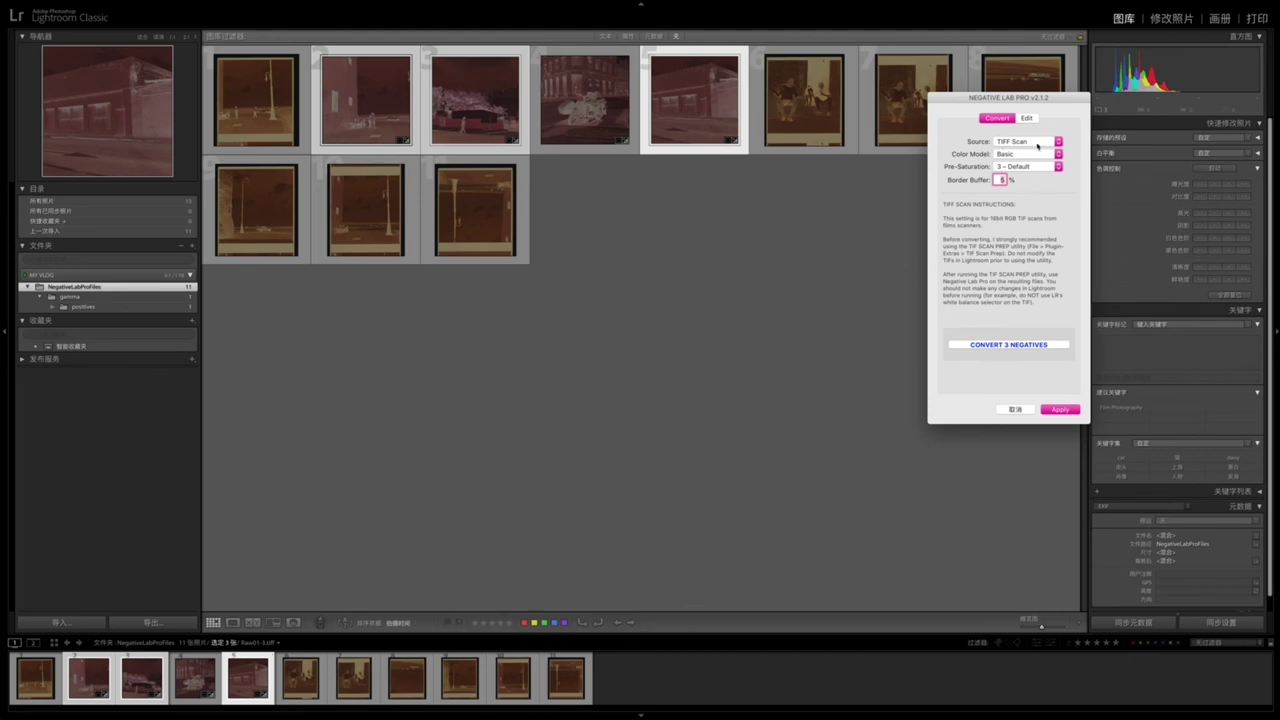
drag(1007, 100, 945, 179)
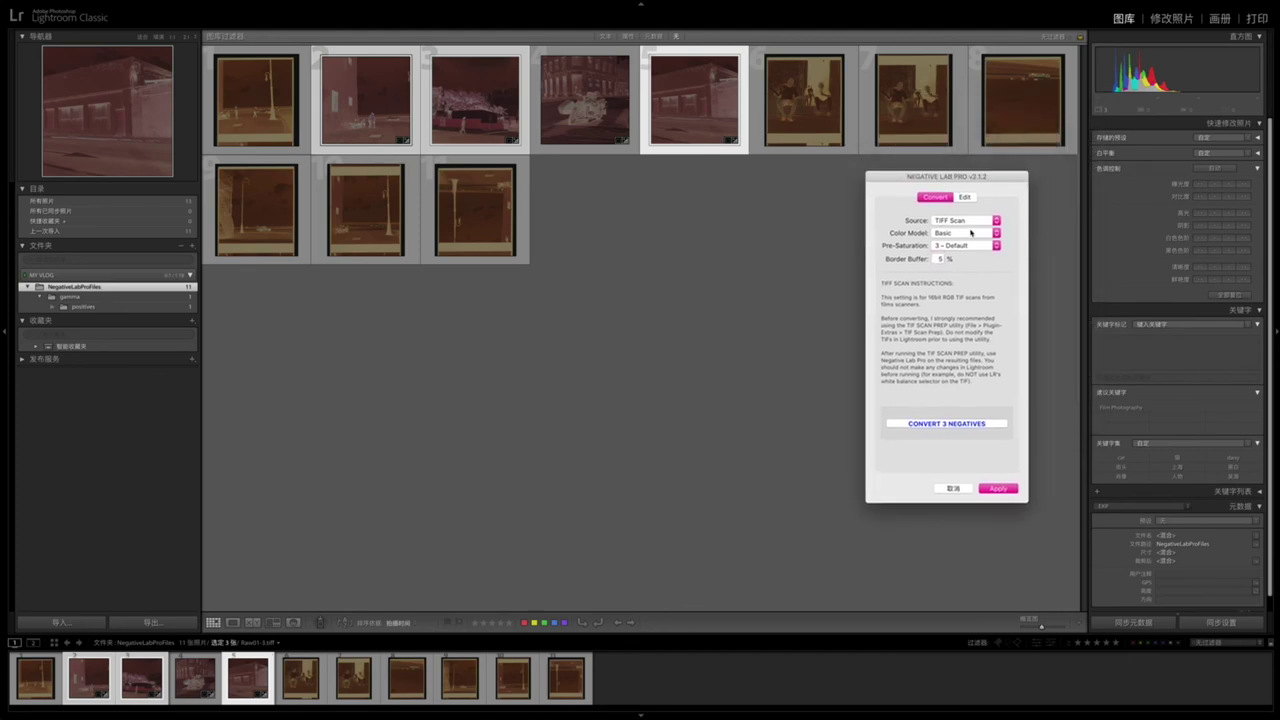
click(966, 236)
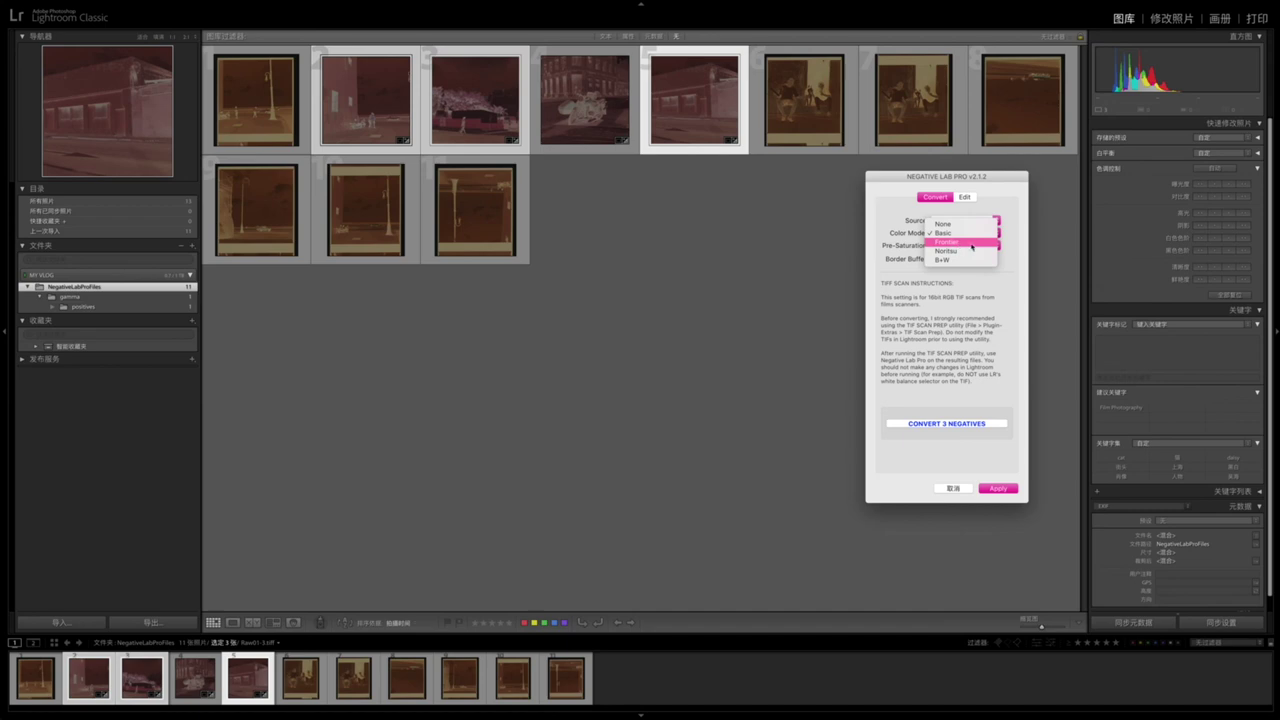
click(971, 246)
click(946, 423)
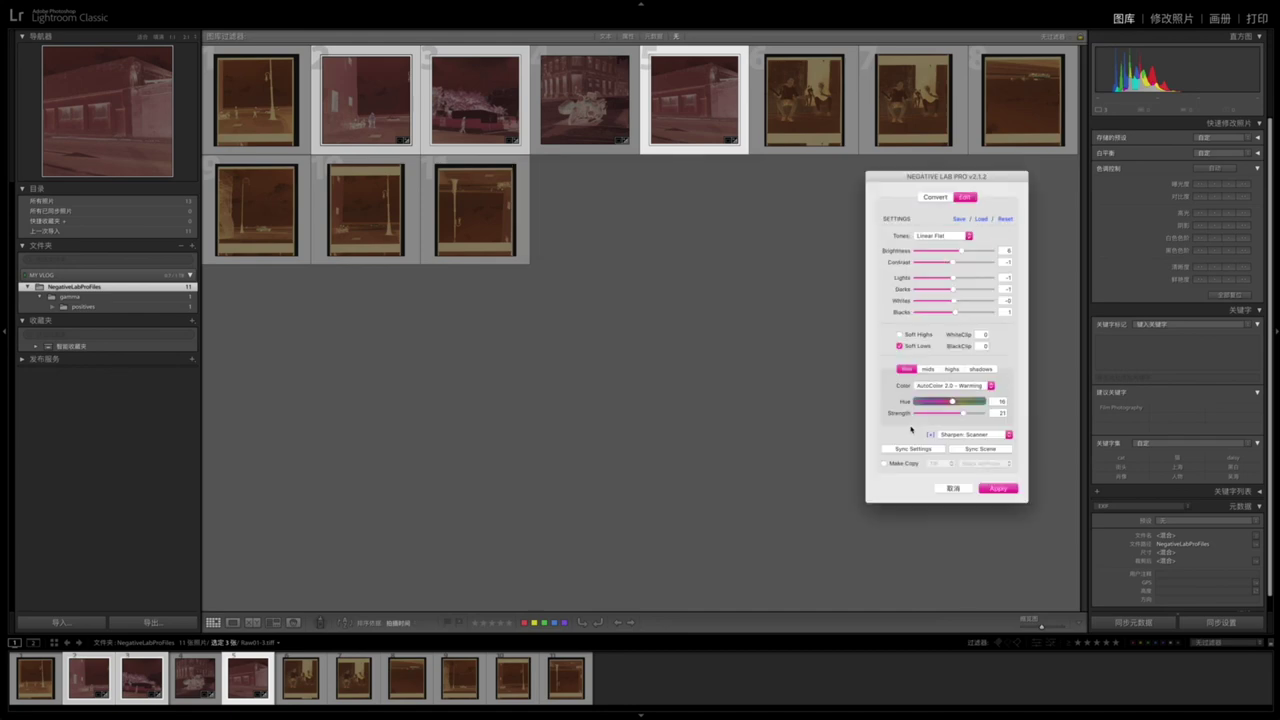
Lower the conversion's Brightness to -1 and set its Tones profile to All Soft.
drag(924, 178, 805, 167)
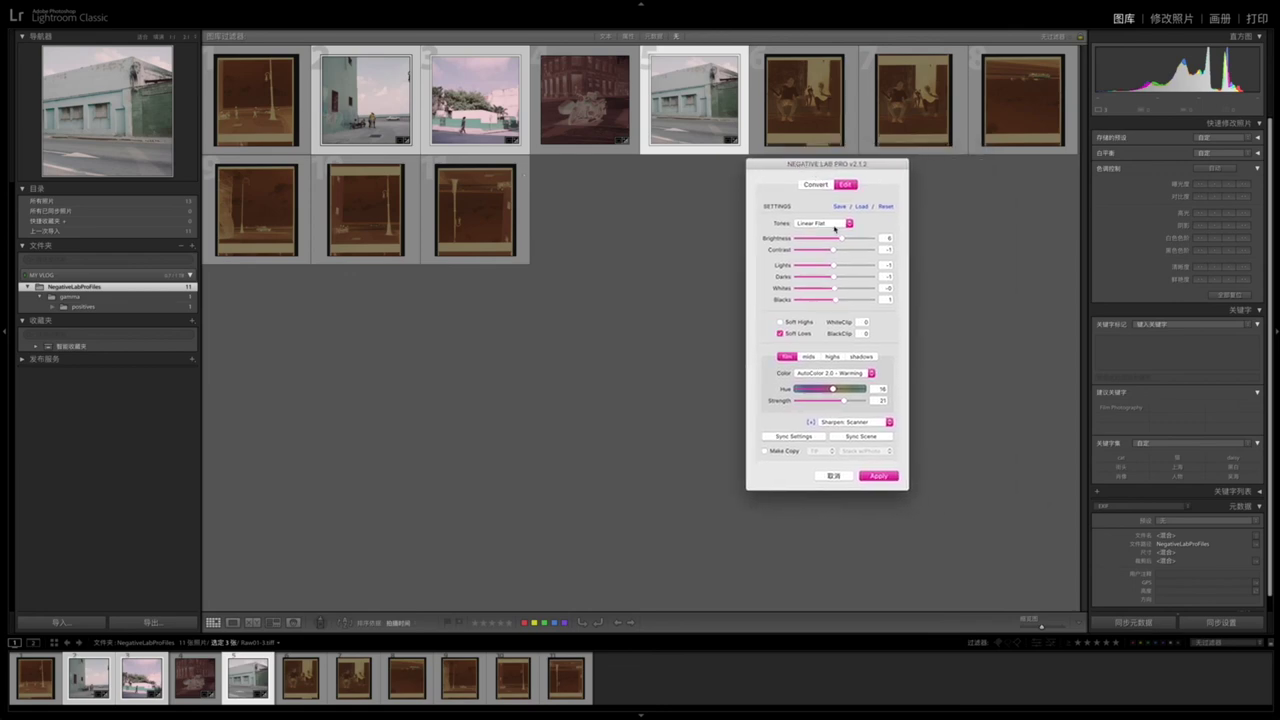
drag(841, 240, 834, 241)
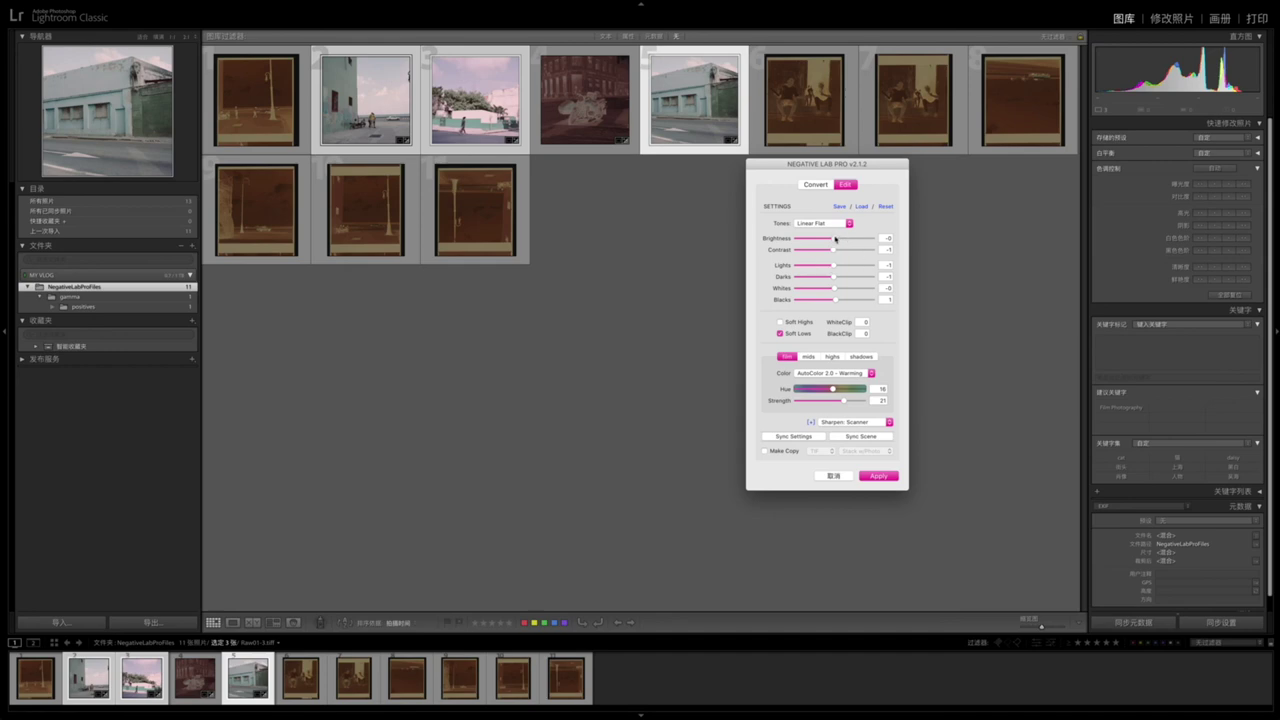
mouse_move(835, 238)
mouse_down()
mouse_move(852, 242)
mouse_move(833, 244)
mouse_up()
drag(834, 240, 837, 241)
click(836, 223)
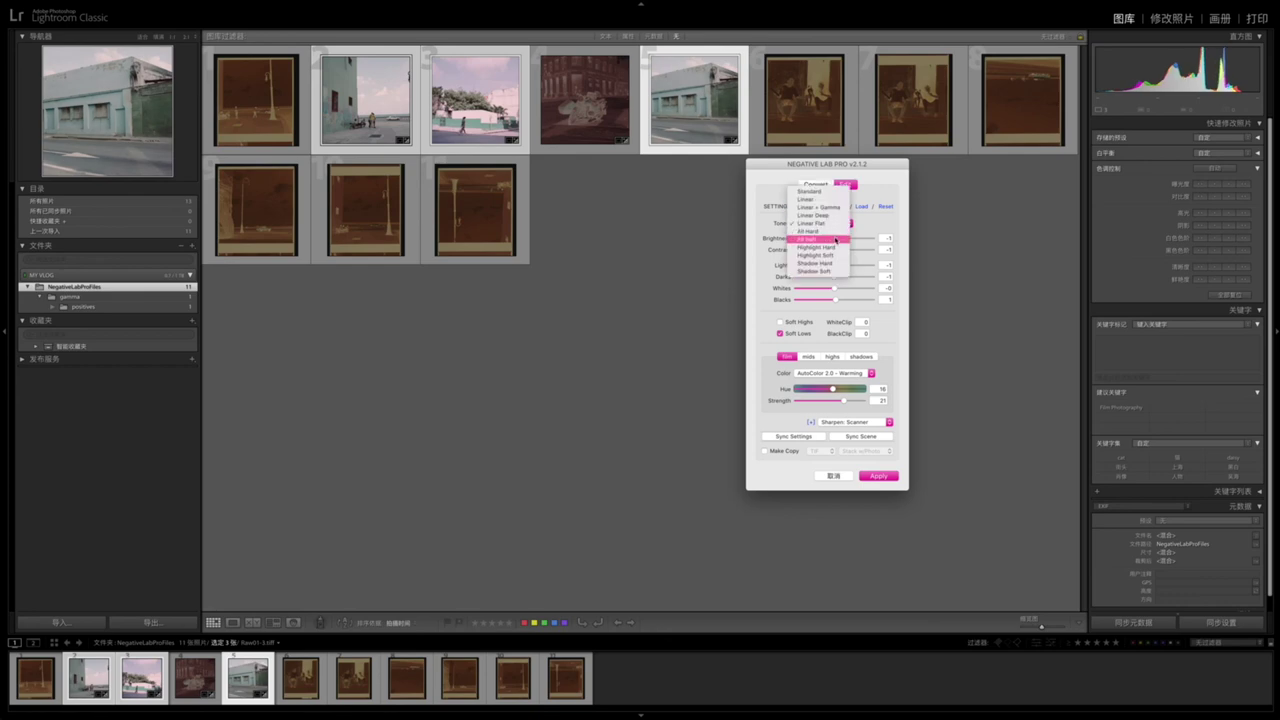
click(837, 239)
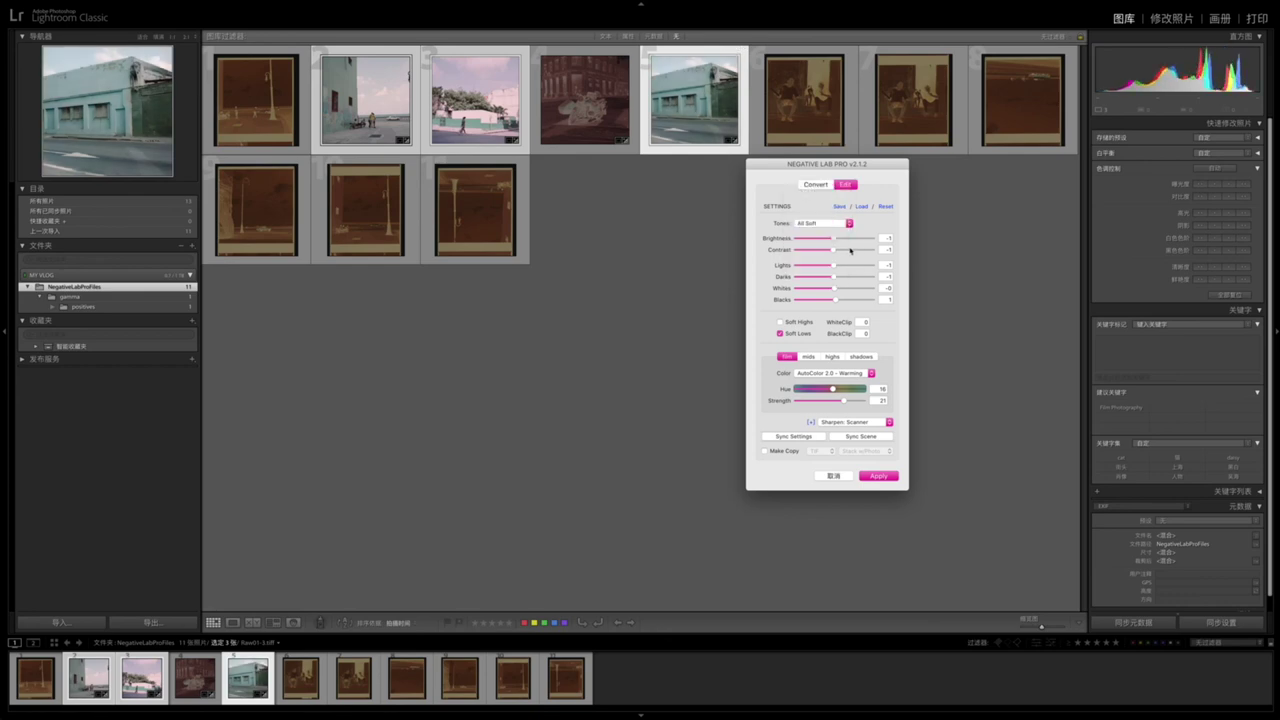
Try the AutoColor Neutral color setting on the conversion and switch back to AutoColor Warming.
click(832, 376)
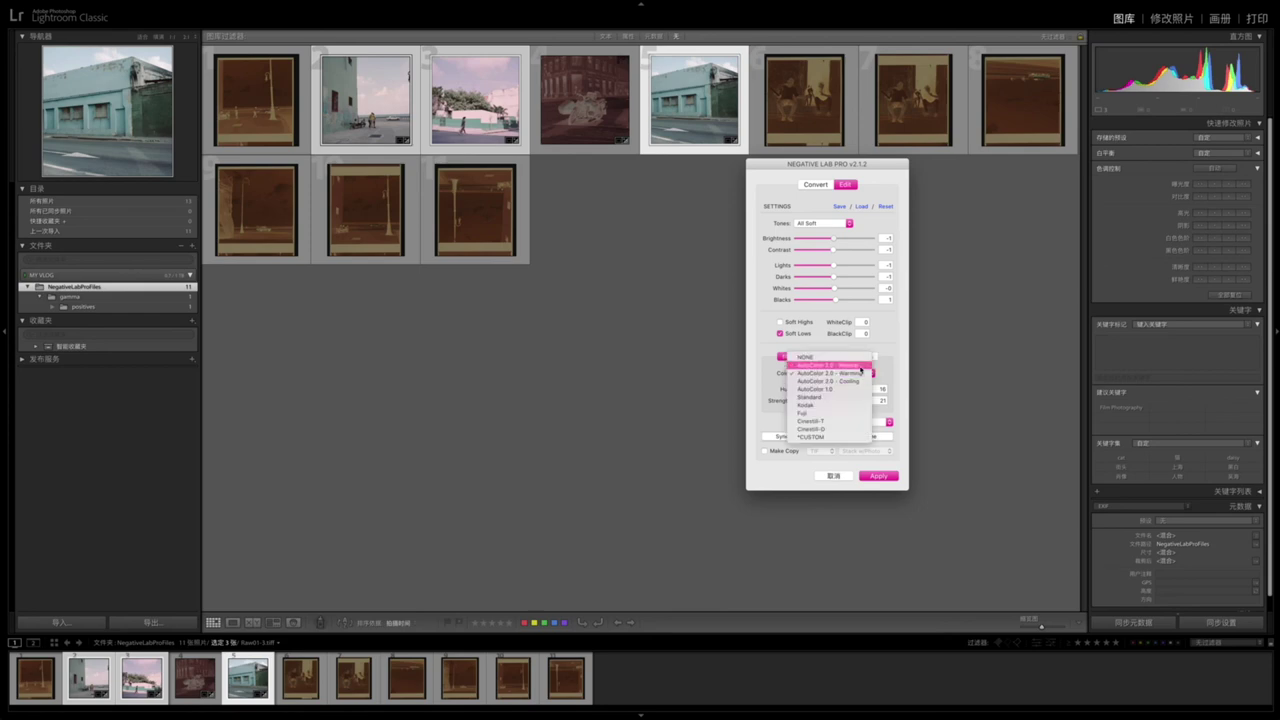
click(864, 371)
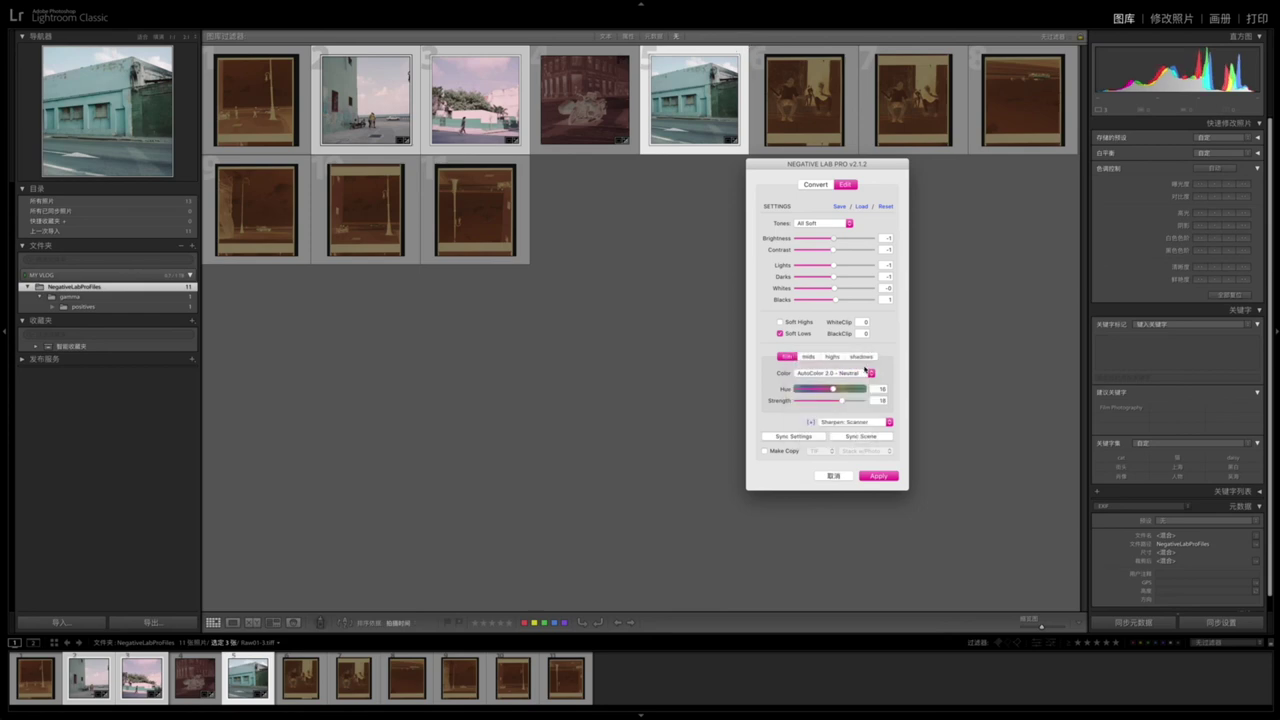
click(866, 372)
click(864, 383)
Enable Soft Highs and sync the Negative Lab Pro settings across all three selected negatives.
click(780, 322)
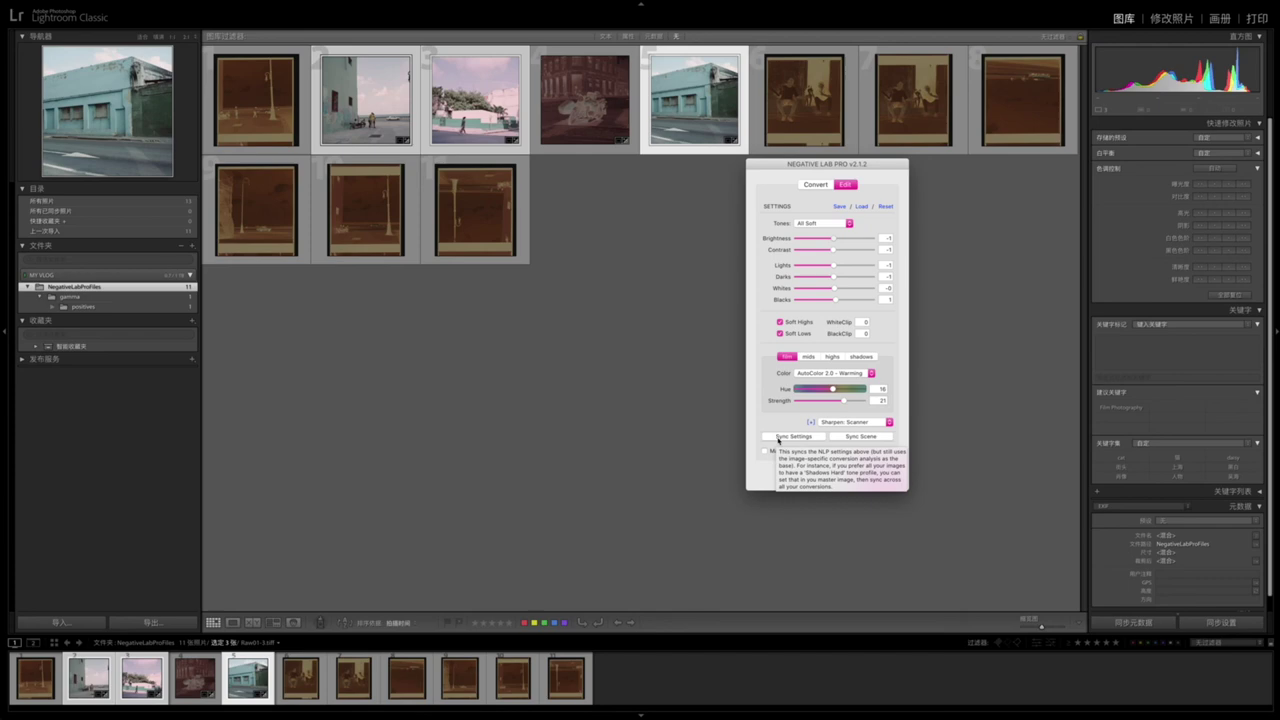
click(779, 437)
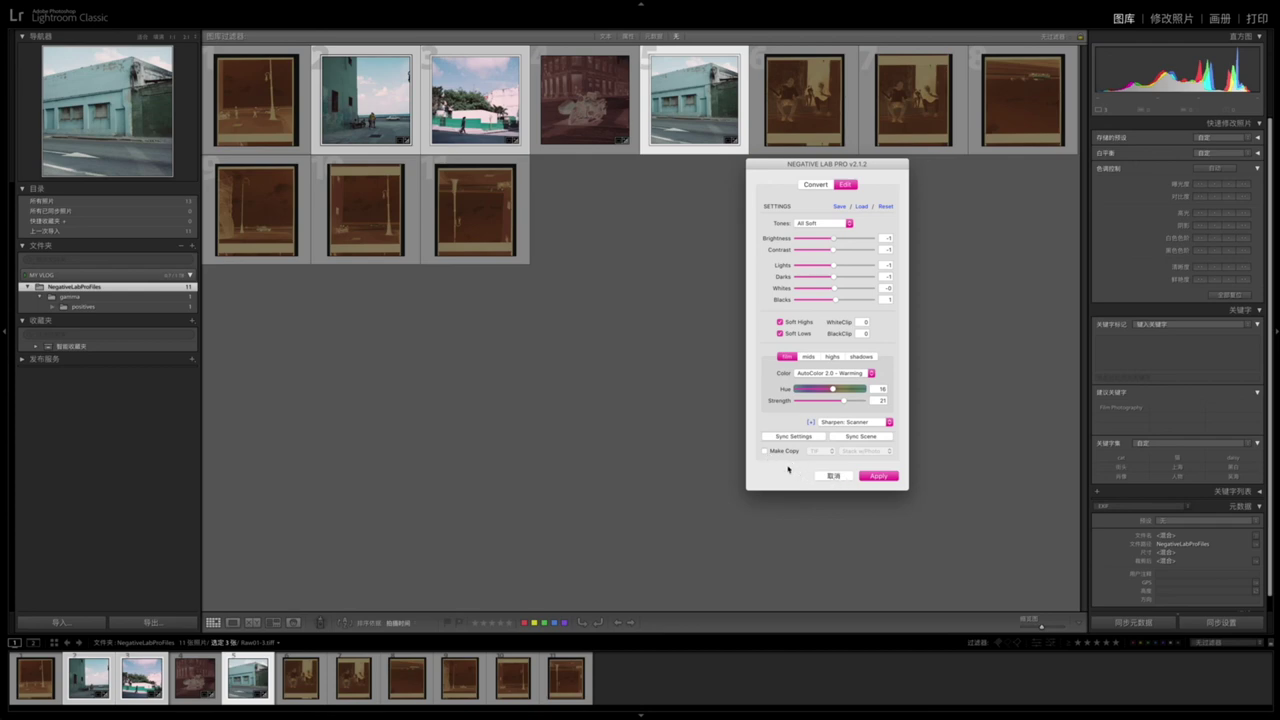
Have TIF copies of the three conversions made in an added subfolder and apply the Negative Lab Pro edits.
click(765, 451)
click(860, 451)
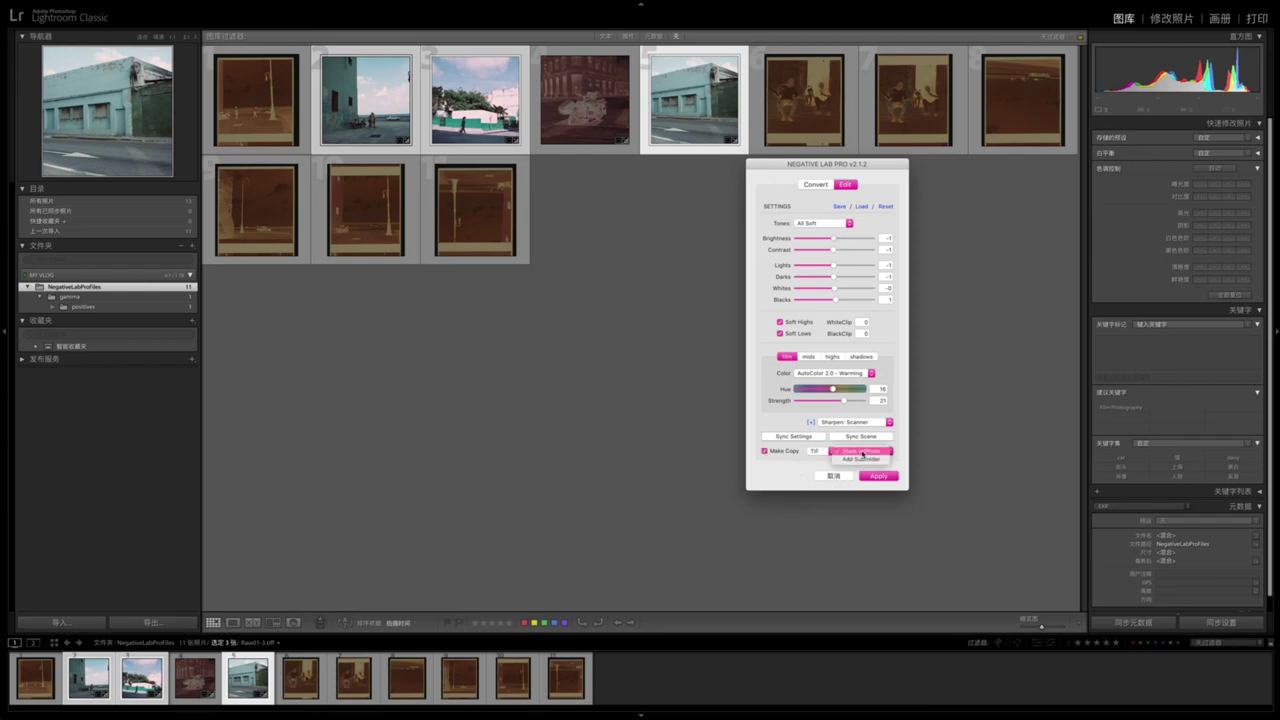
click(862, 462)
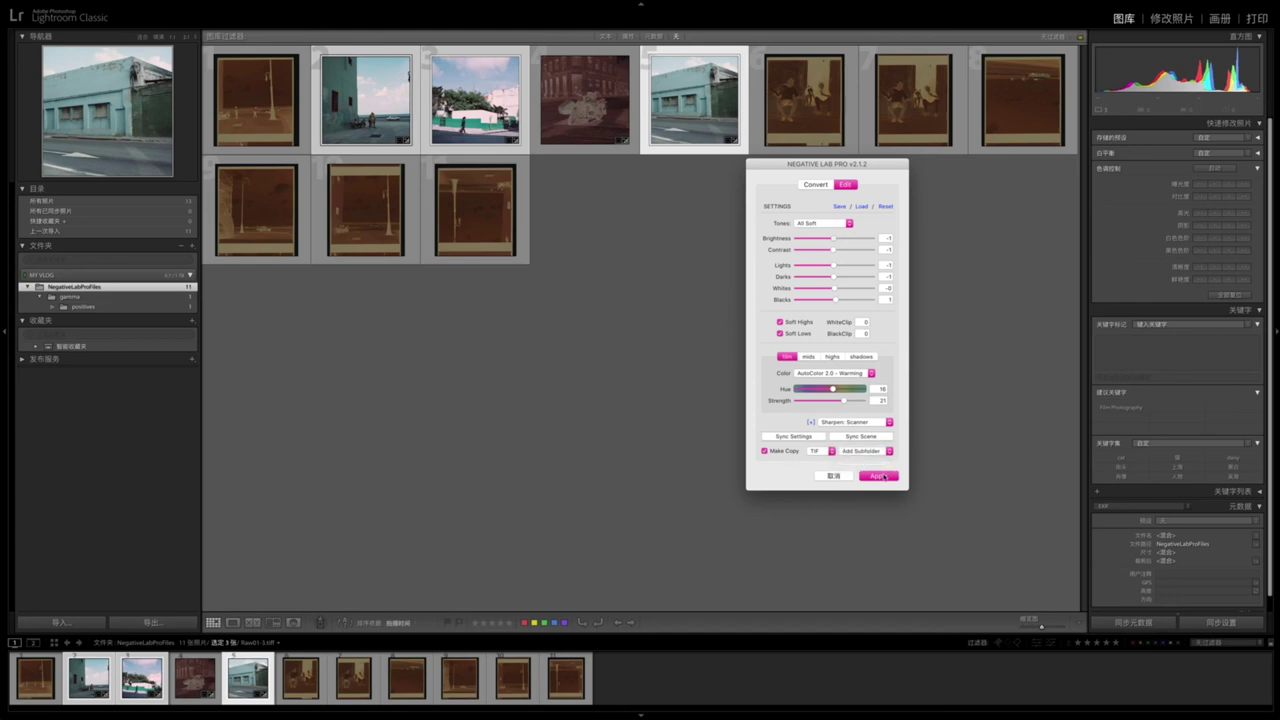
click(878, 476)
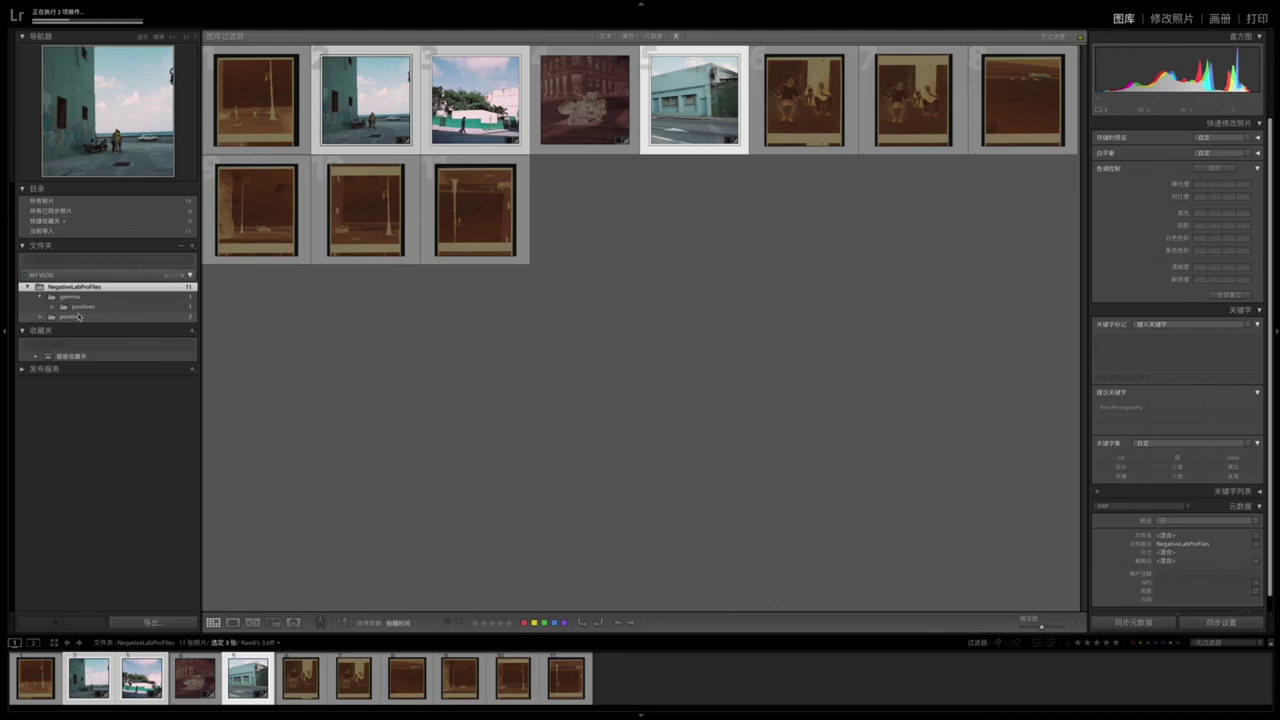
Open the new positives folder directly under NegativeLabProFiles and enlarge the thumbnails to inspect the three positive copies.
click(82, 317)
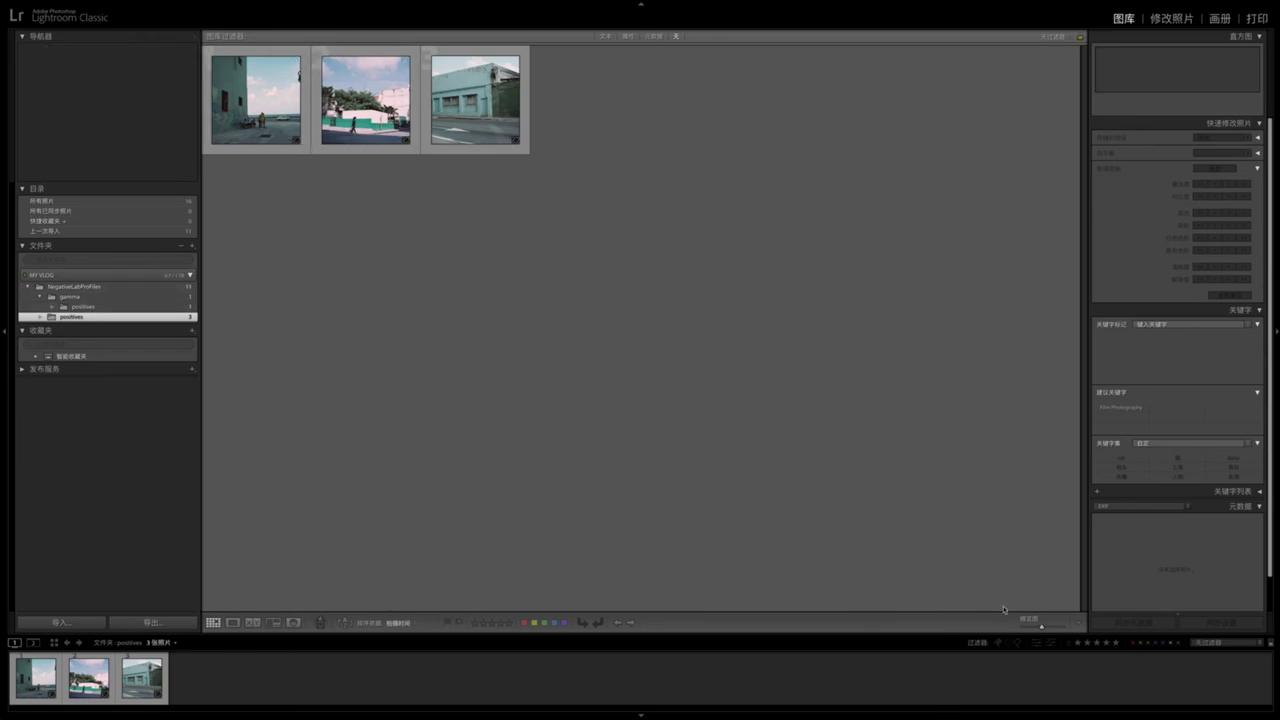
drag(1043, 627, 1060, 629)
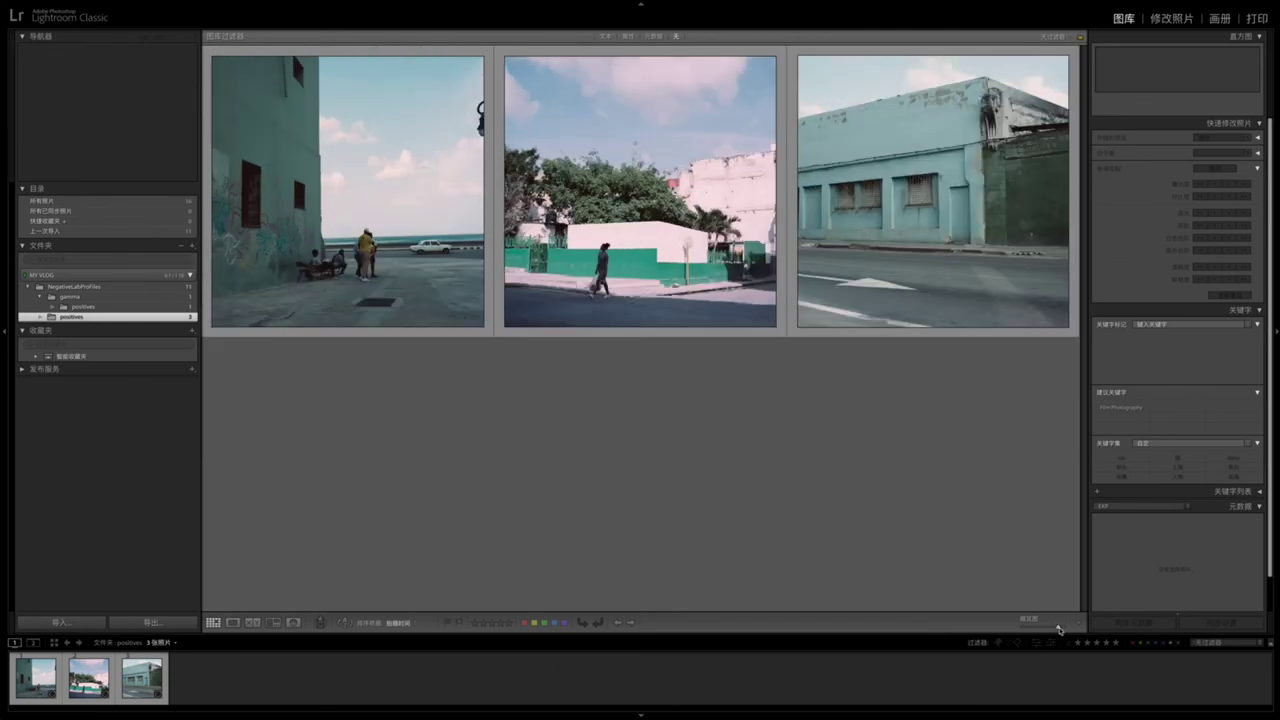